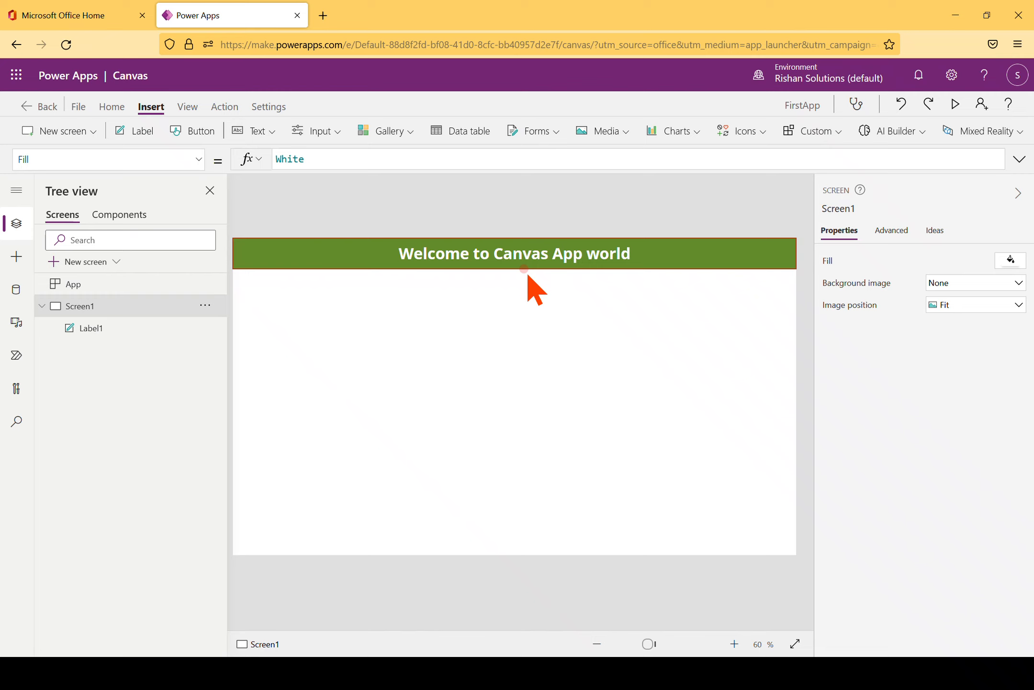
# Insert a button and place it in the middle of the screen at about X 516, Y 399
pyautogui.click(189, 133)
pyautogui.click(281, 261)
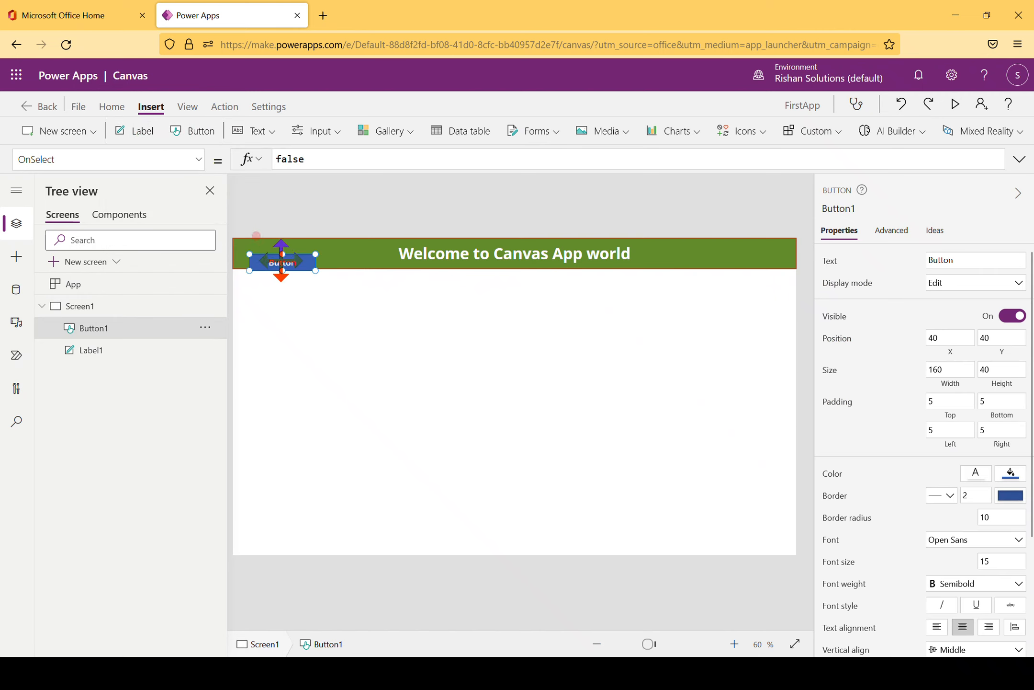
pyautogui.moveTo(282, 262); pyautogui.dragTo(477, 410)
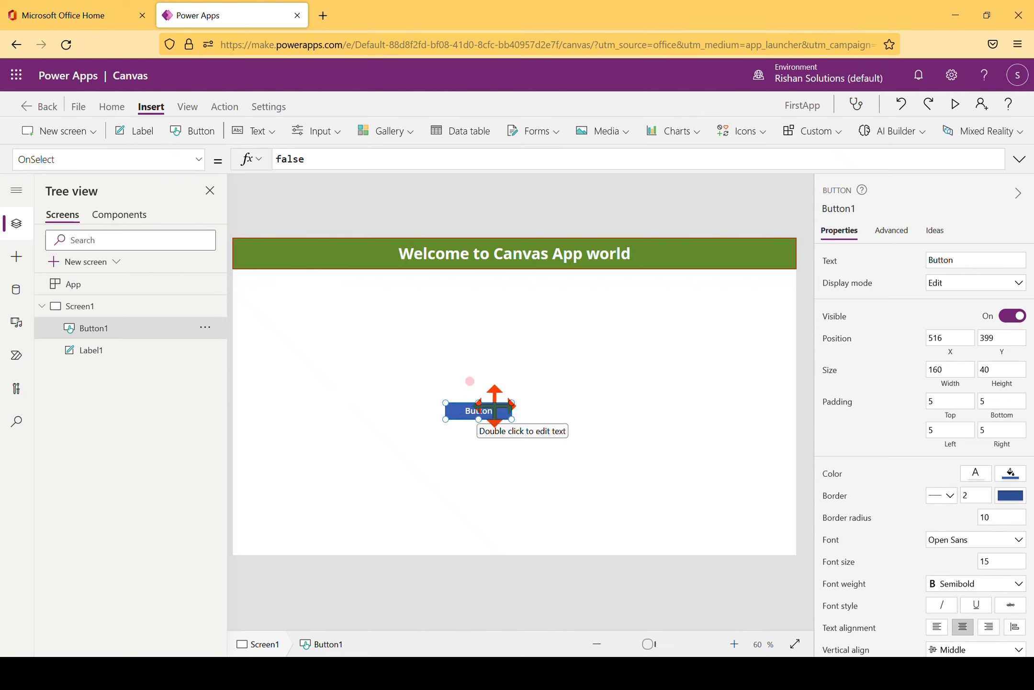
# Set the button's text to "Test Button" and enlarge the button to about 290 wide by 73 high
pyautogui.click(961, 259)
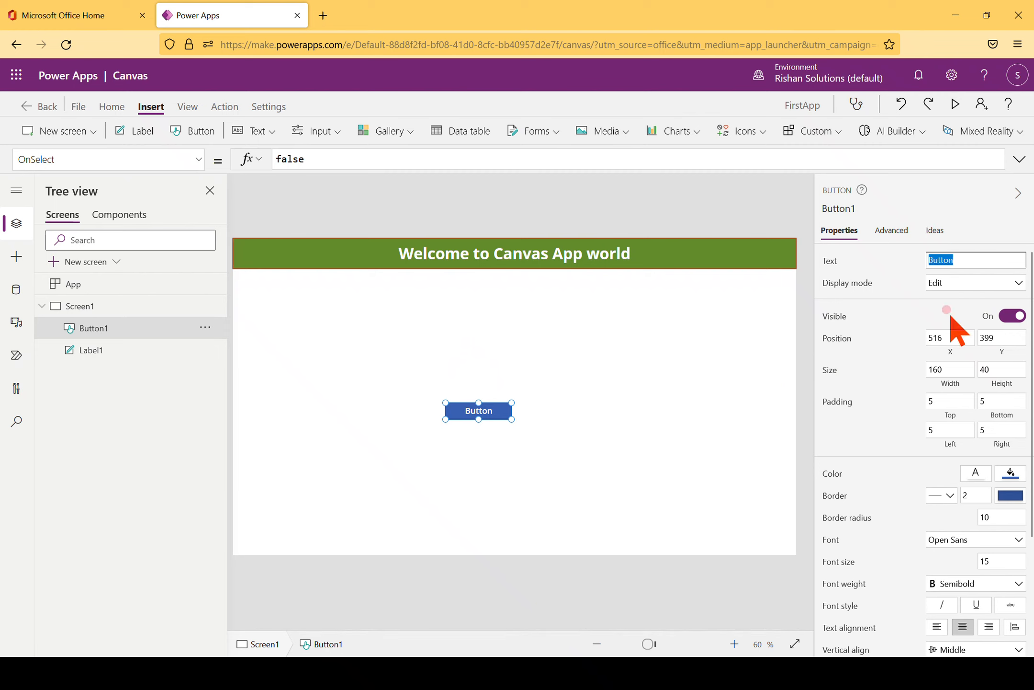
pyautogui.write('Test Button')
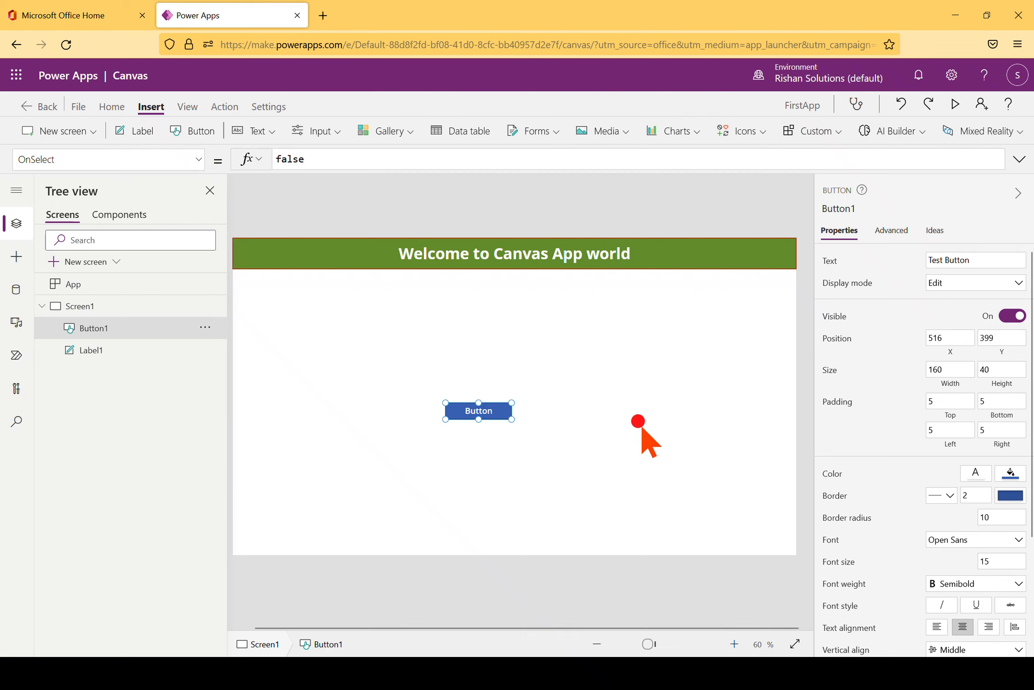
pyautogui.click(640, 423)
pyautogui.click(495, 417)
pyautogui.moveTo(511, 419); pyautogui.dragTo(565, 432)
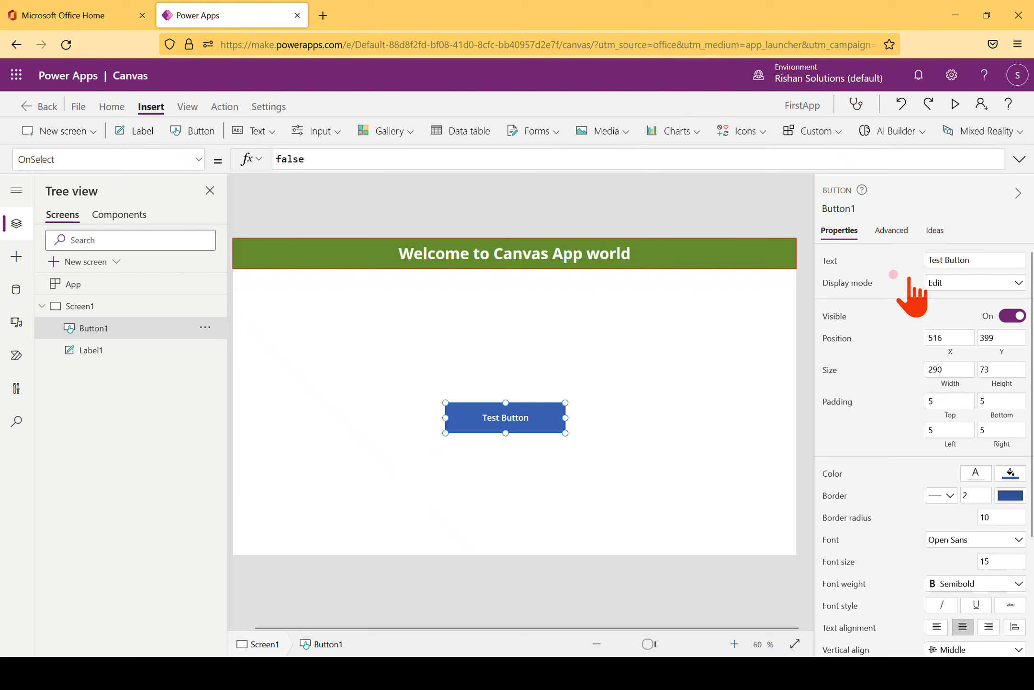
# Try the Disabled and View display modes on the button and return it to Edit
pyautogui.click(955, 286)
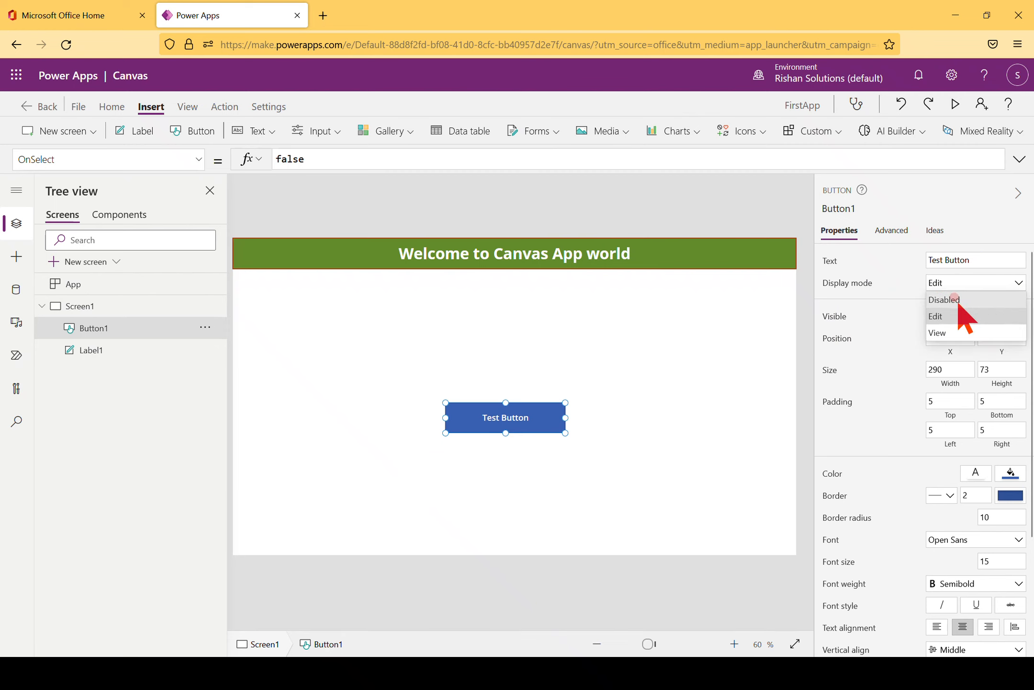
pyautogui.click(957, 299)
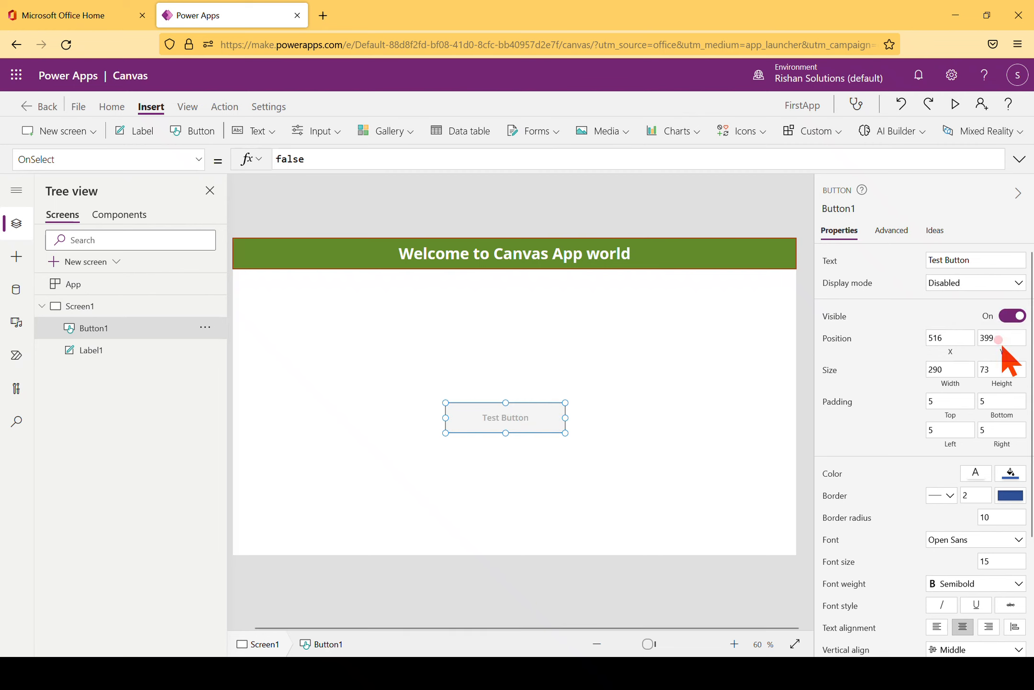
pyautogui.click(954, 287)
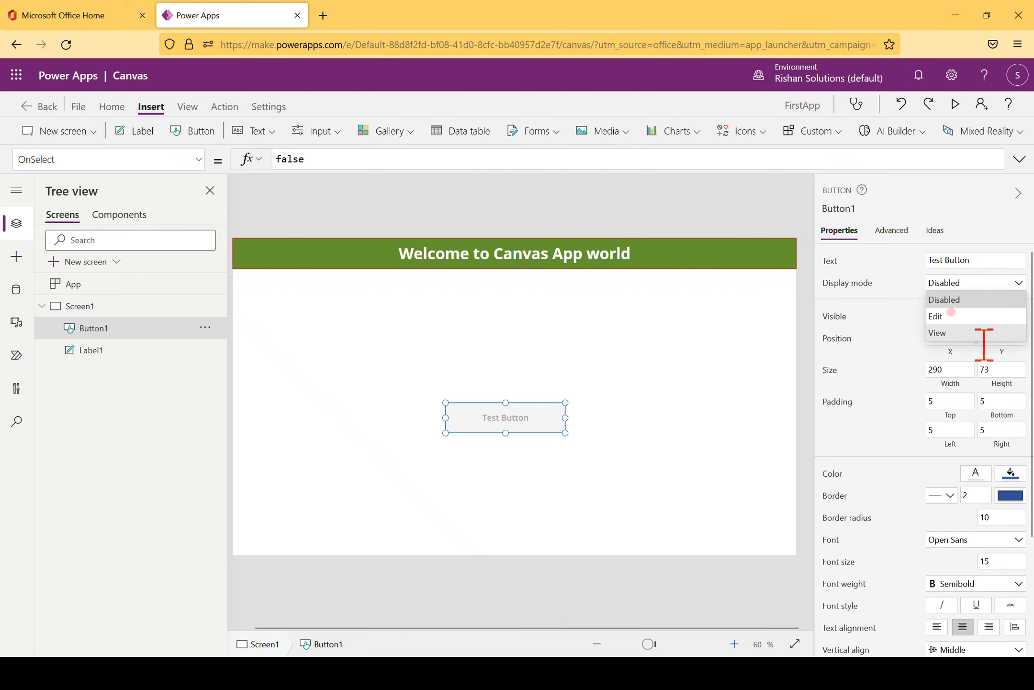
pyautogui.click(959, 334)
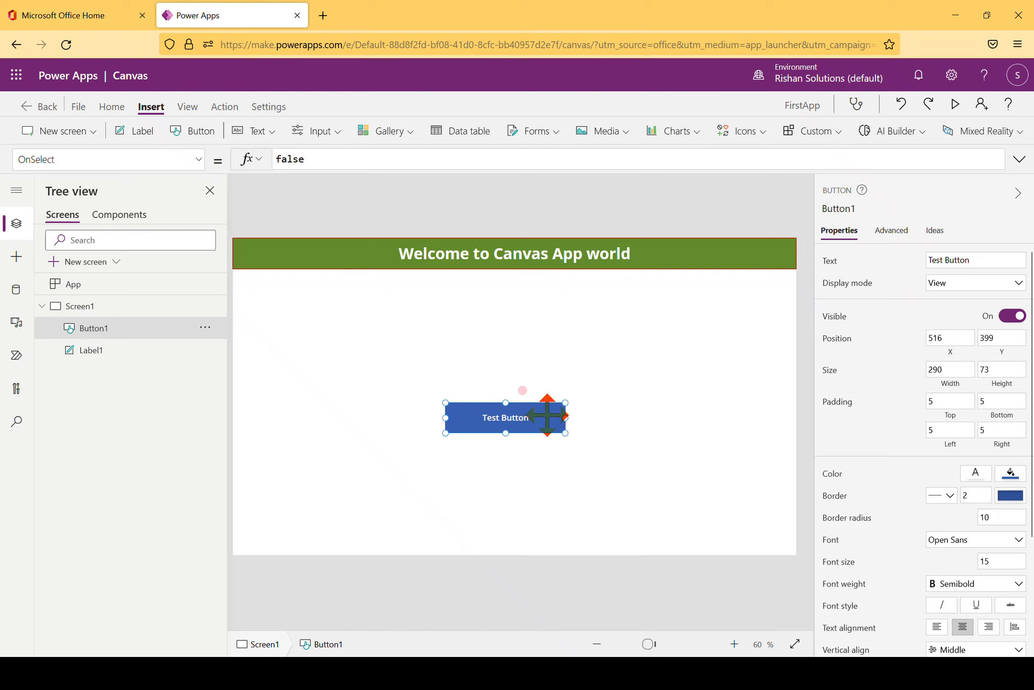
pyautogui.click(936, 282)
pyautogui.click(939, 318)
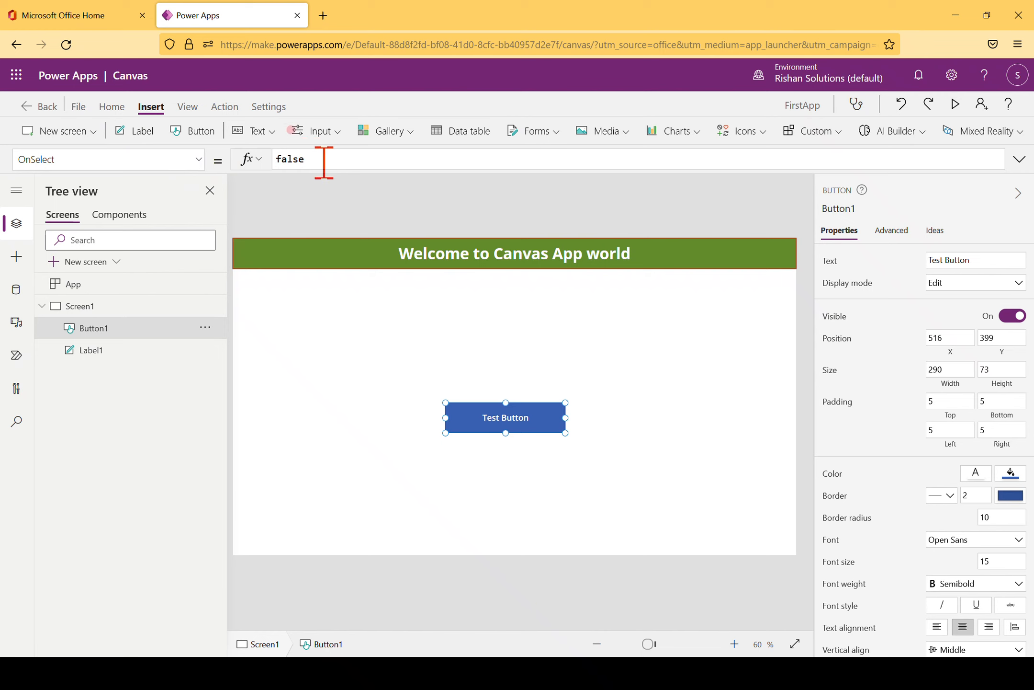
pyautogui.moveTo(315, 162); pyautogui.dragTo(272, 182)
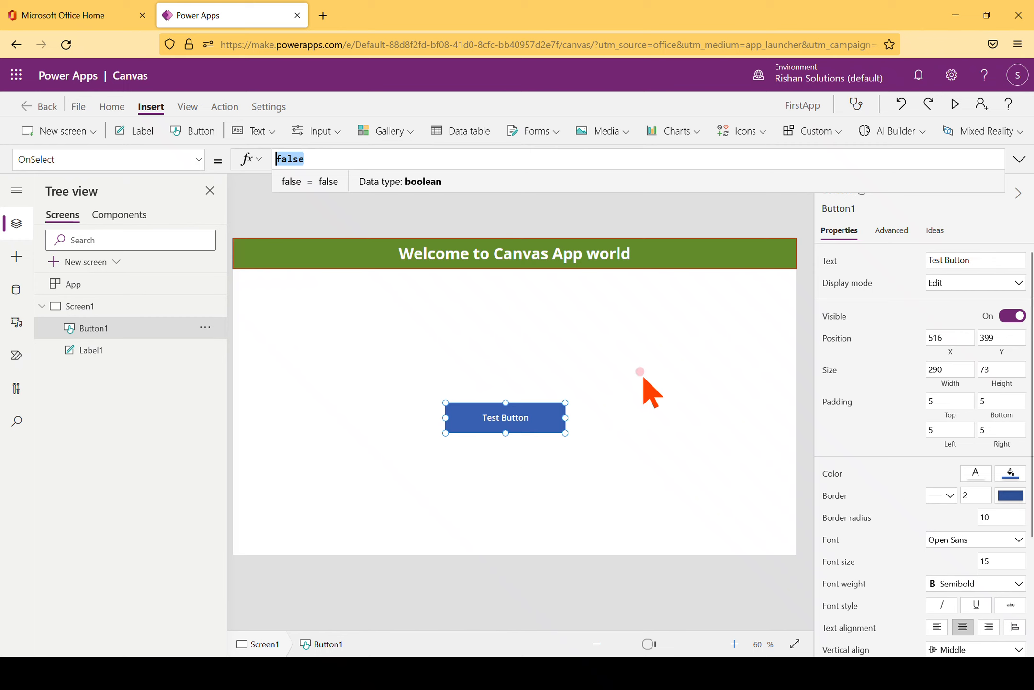
pyautogui.click(1010, 316)
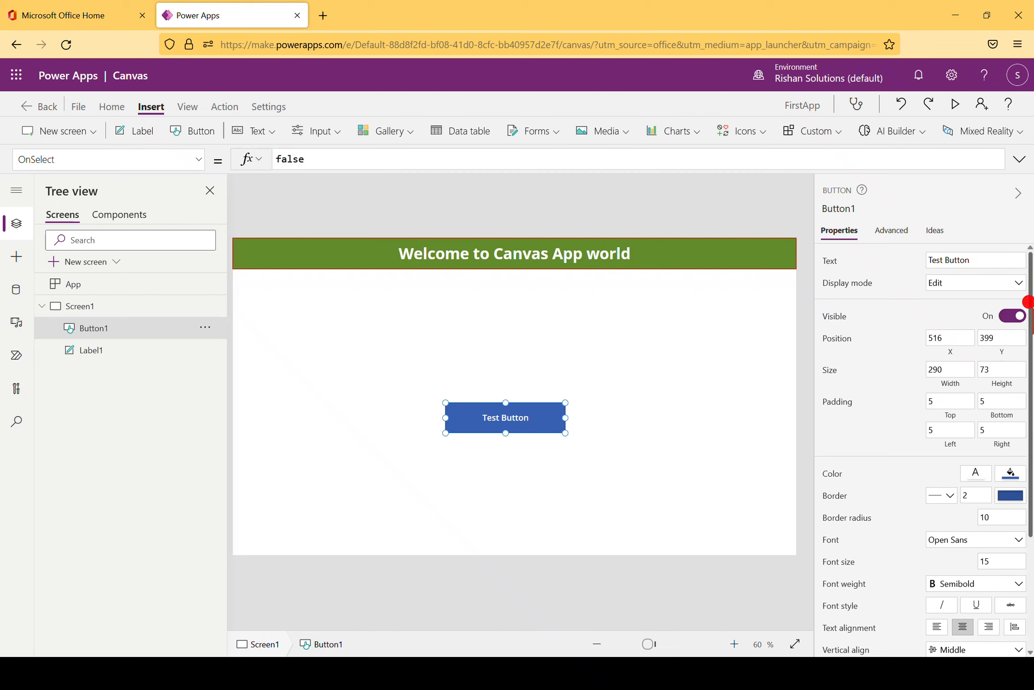
# Set the button's height to 100 and its width to 250
pyautogui.moveTo(1025, 297); pyautogui.dragTo(1030, 338)
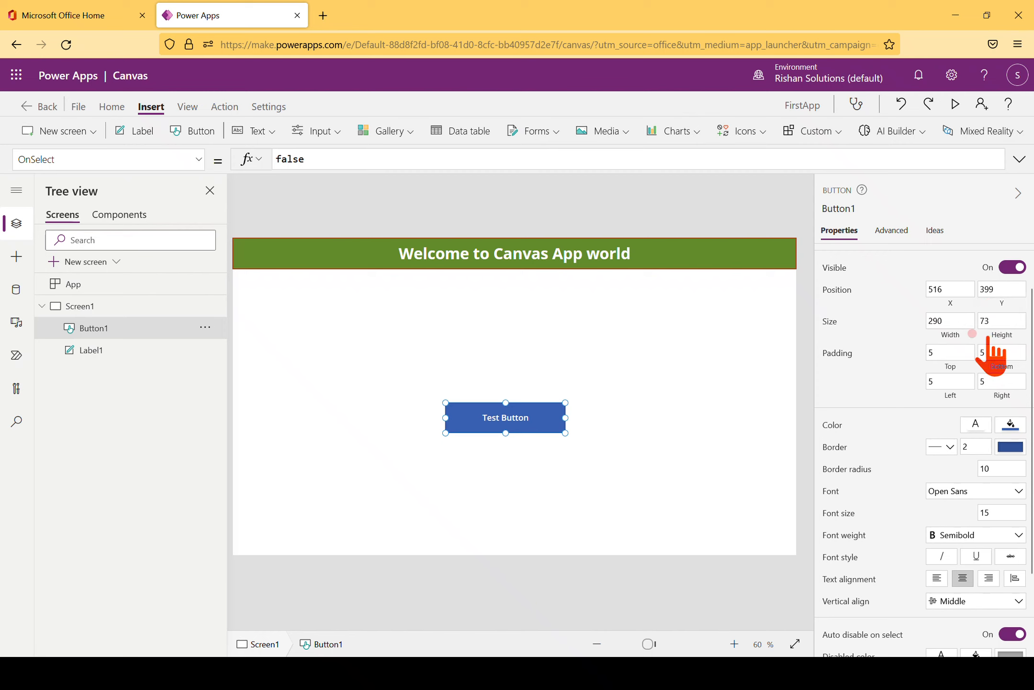
pyautogui.click(996, 320)
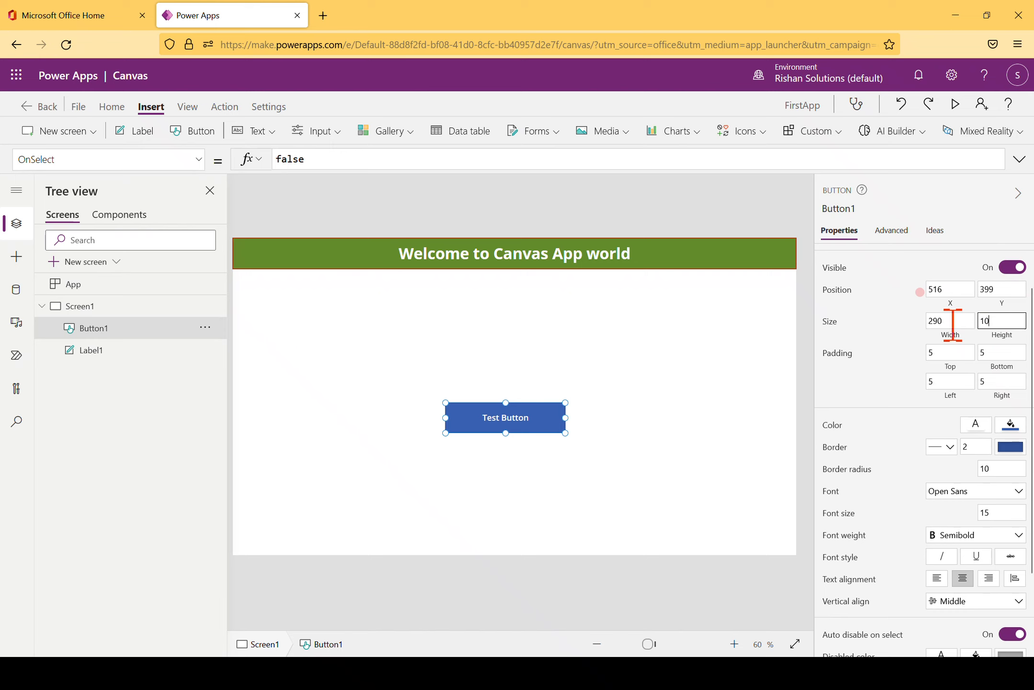
pyautogui.click(868, 350)
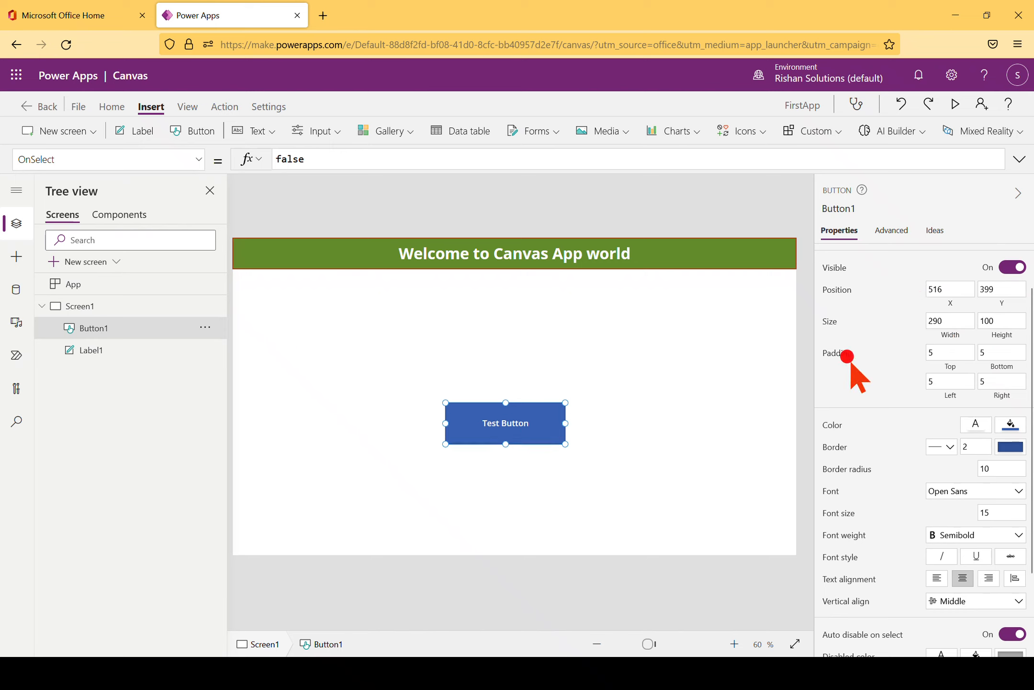
pyautogui.click(946, 321)
pyautogui.write('250')
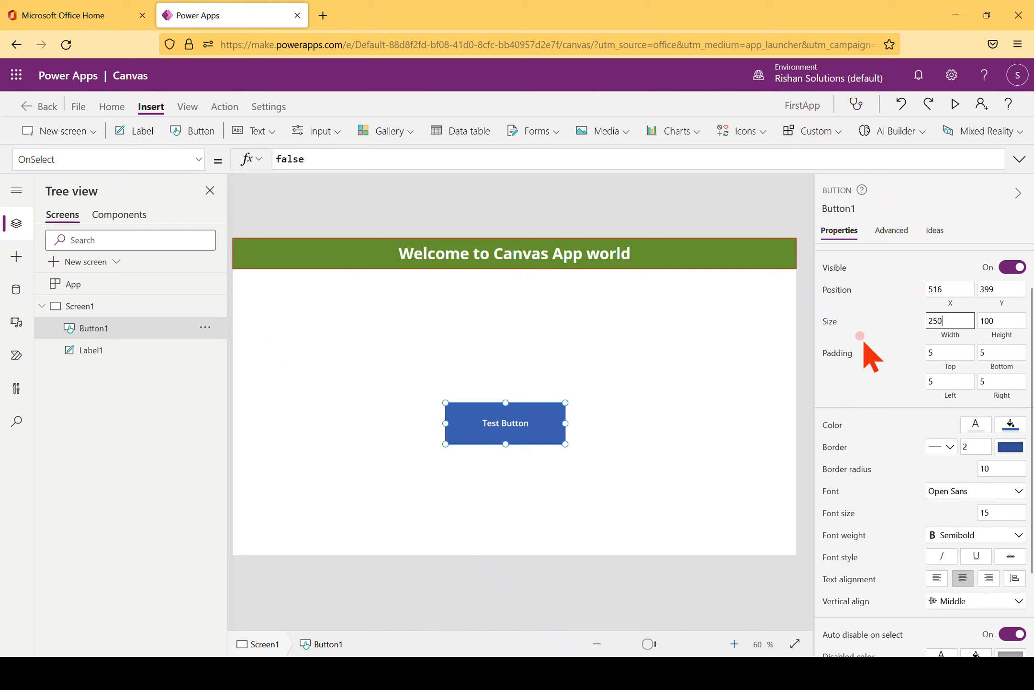
pyautogui.click(855, 349)
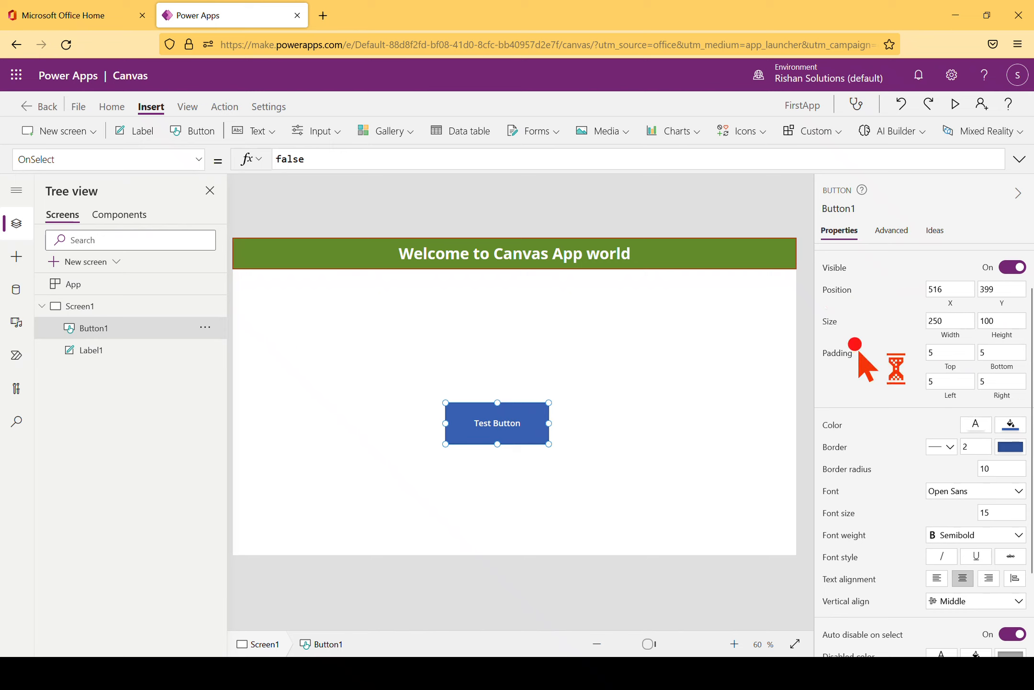
# Set the button's fill to the darkest green theme colour, matching the header label
pyautogui.click(1010, 426)
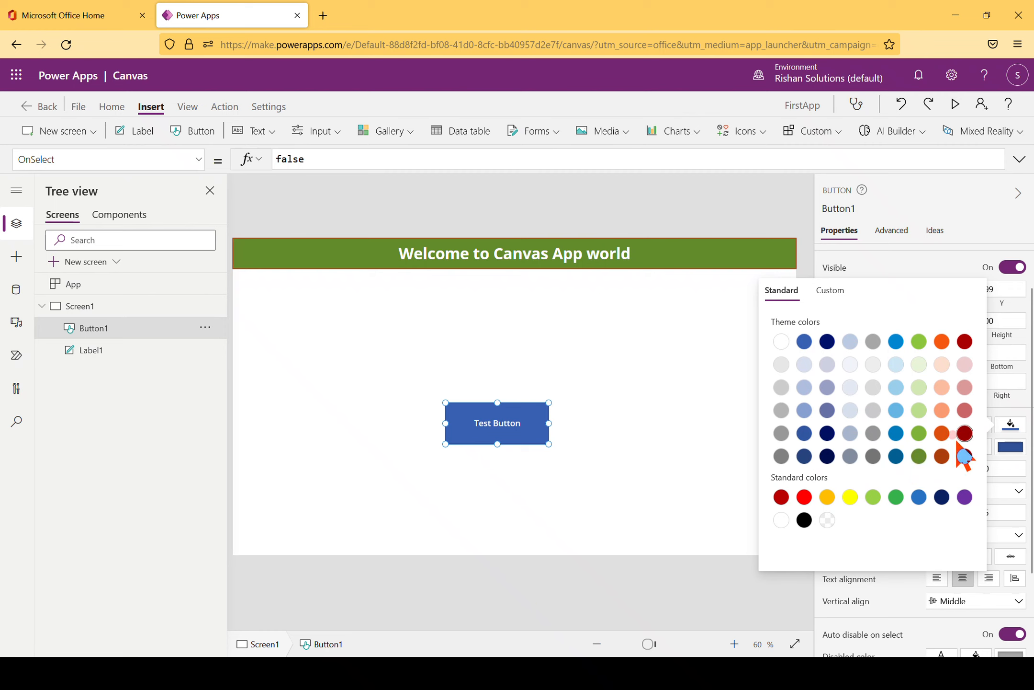
pyautogui.click(922, 456)
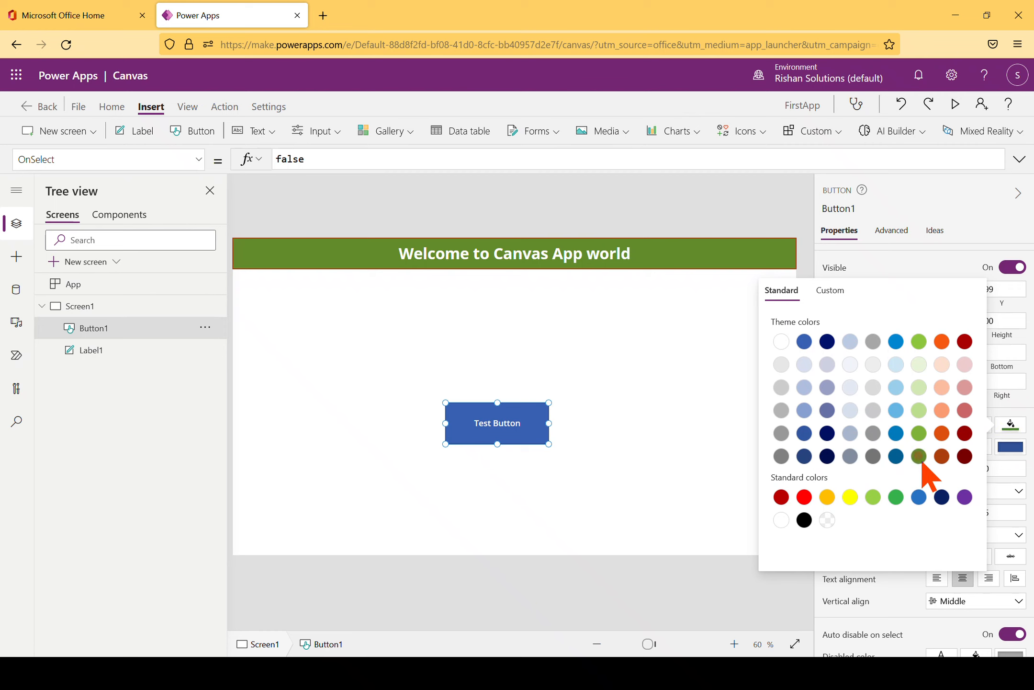
pyautogui.click(981, 221)
# Try orange, light blue and navy for the button's text, and settle on the palest blue theme colour
pyautogui.click(976, 423)
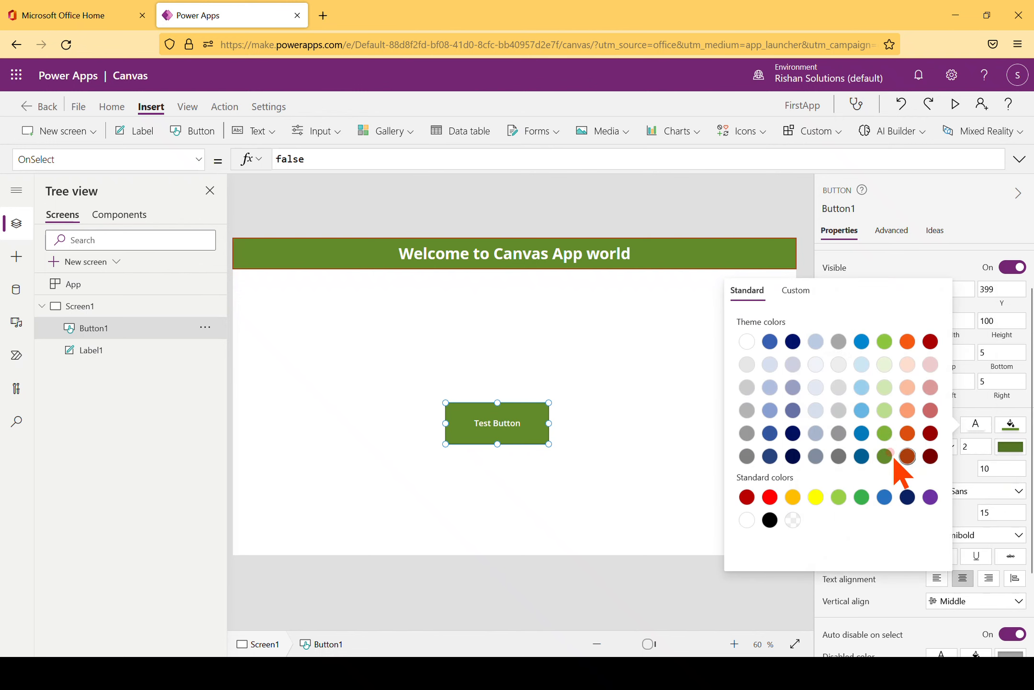
pyautogui.click(908, 433)
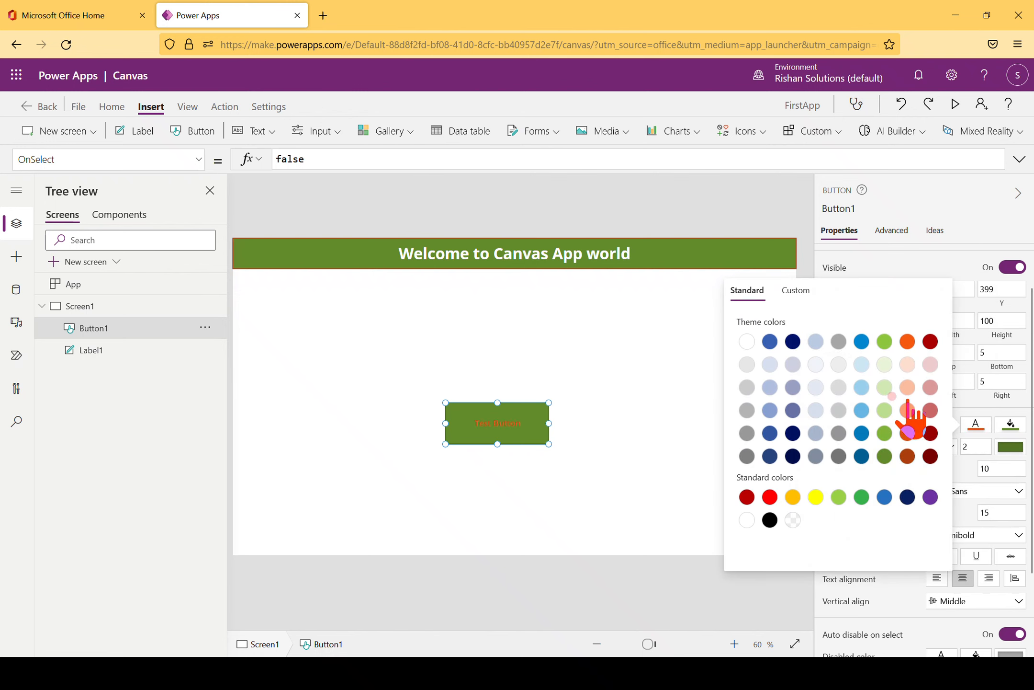
pyautogui.click(862, 388)
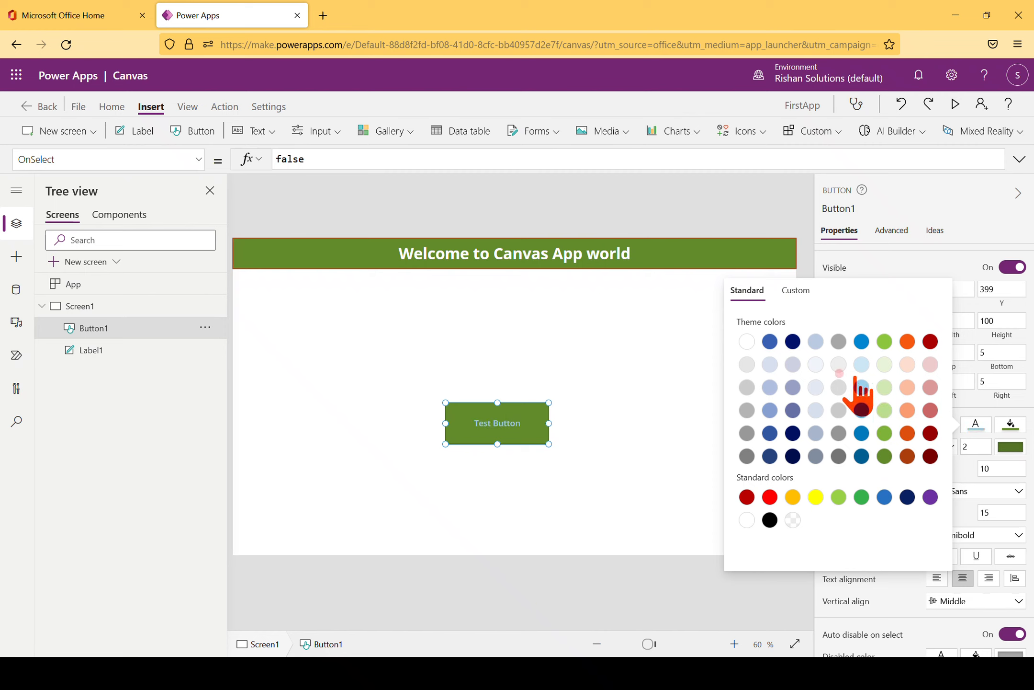
pyautogui.click(792, 341)
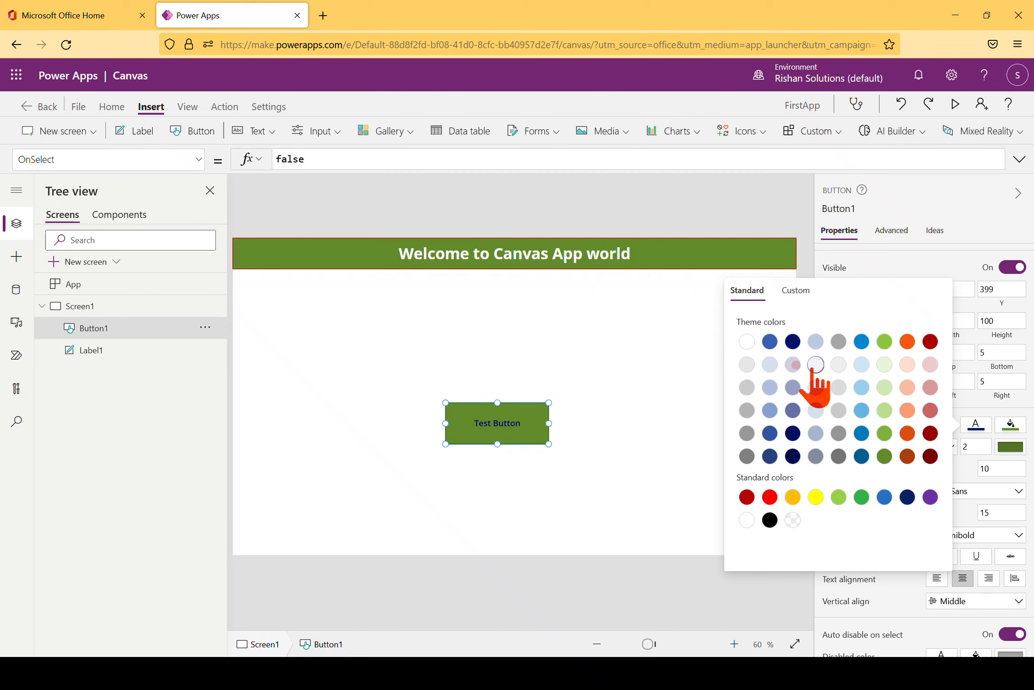
pyautogui.click(770, 364)
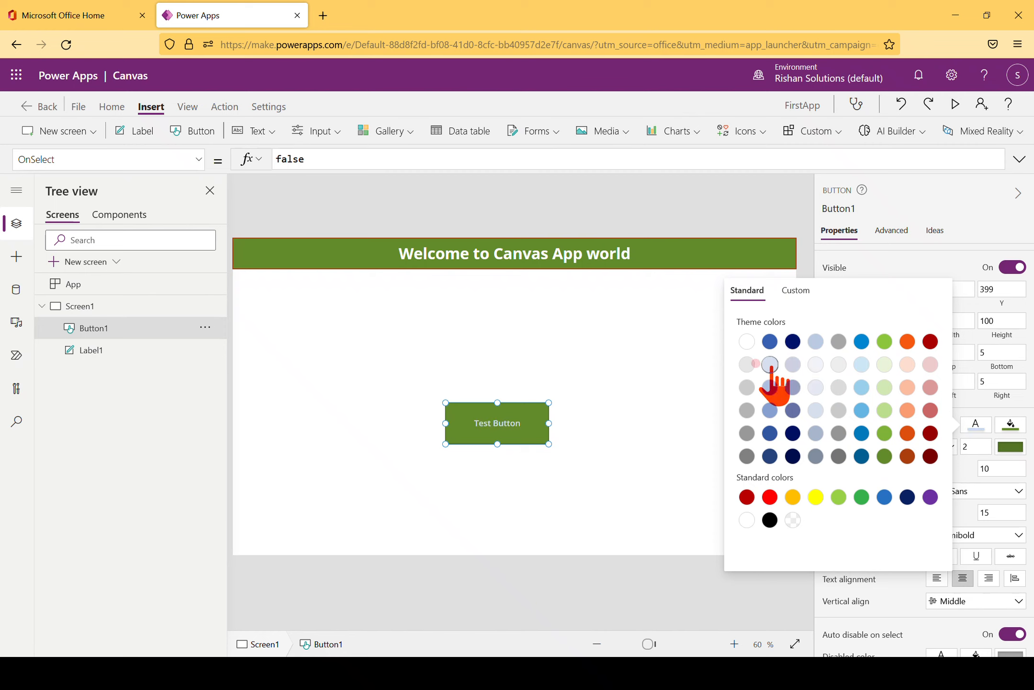
pyautogui.click(916, 263)
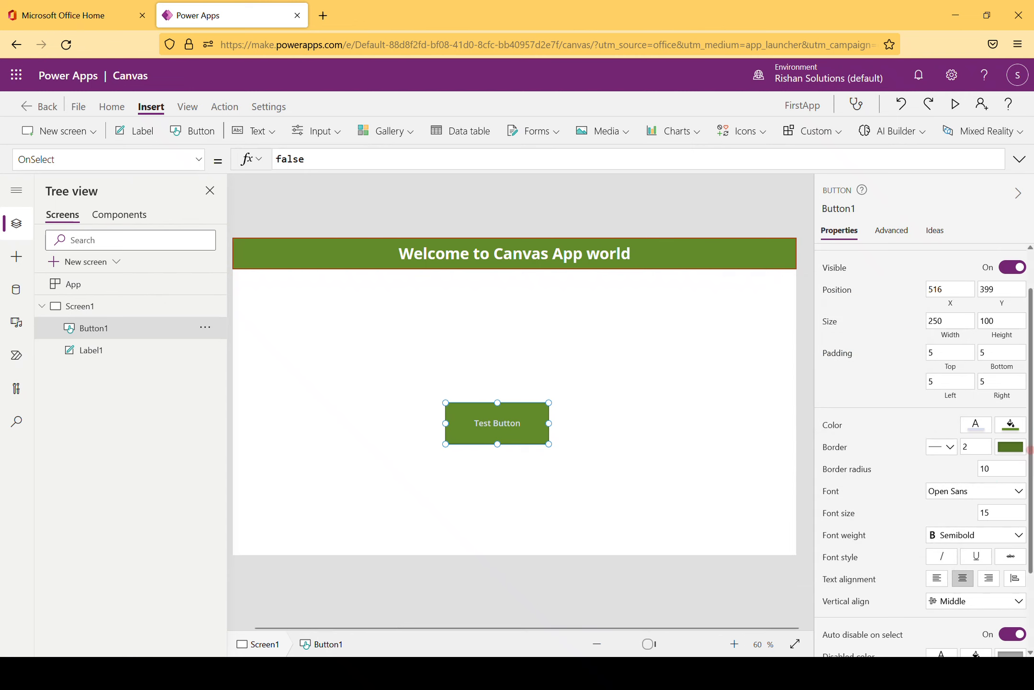
# Set the button's border thickness to 3
pyautogui.scroll(-3, 1029, 450)
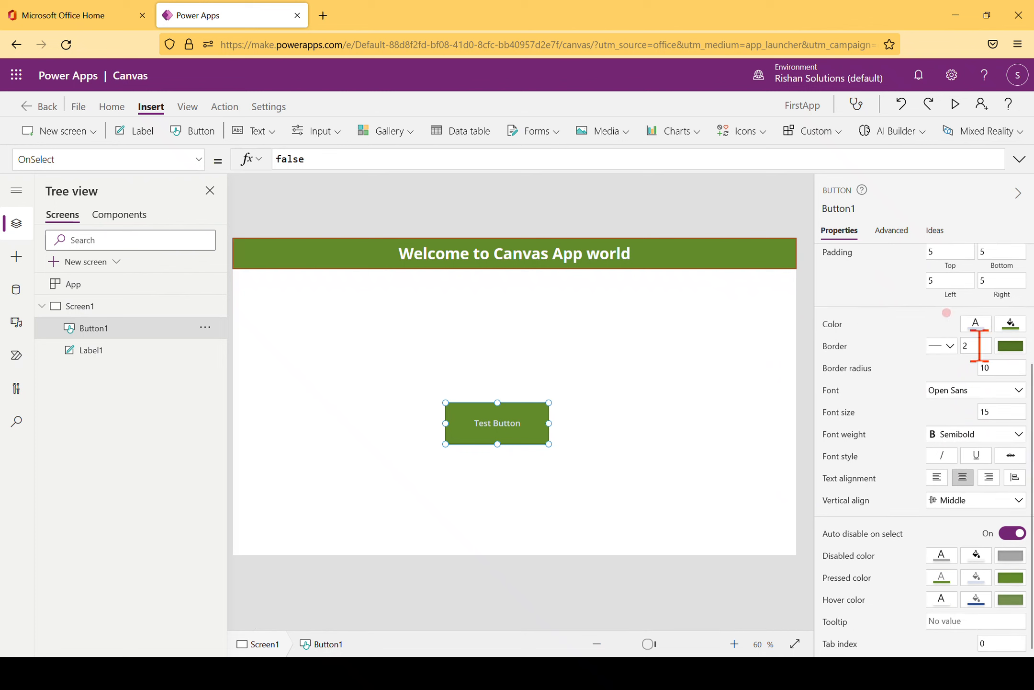
pyautogui.doubleClick(976, 346)
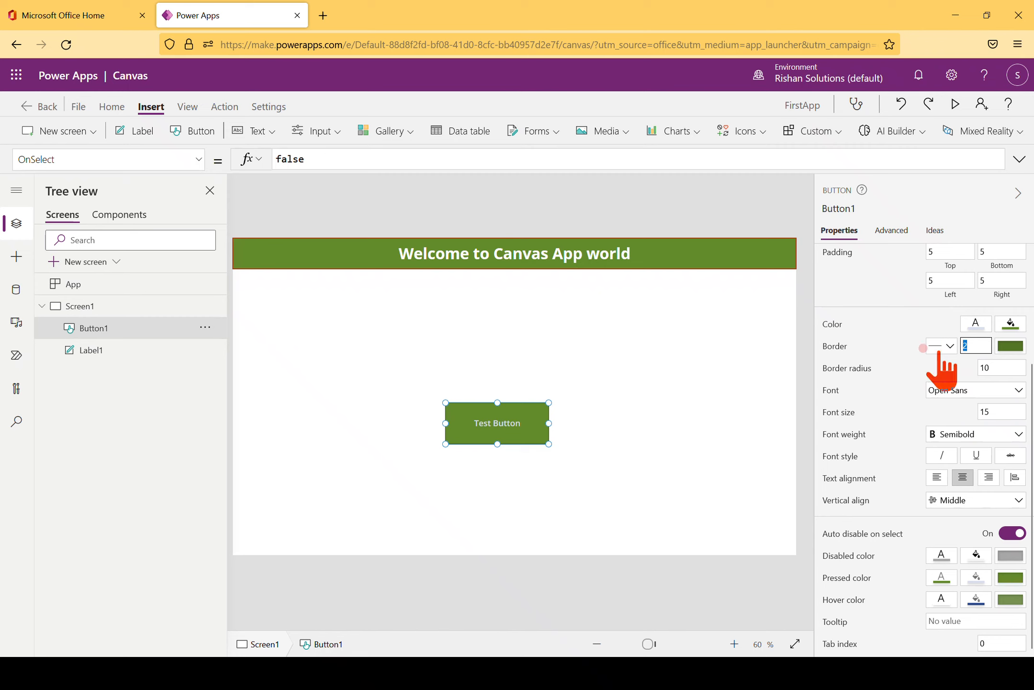
pyautogui.click(1010, 346)
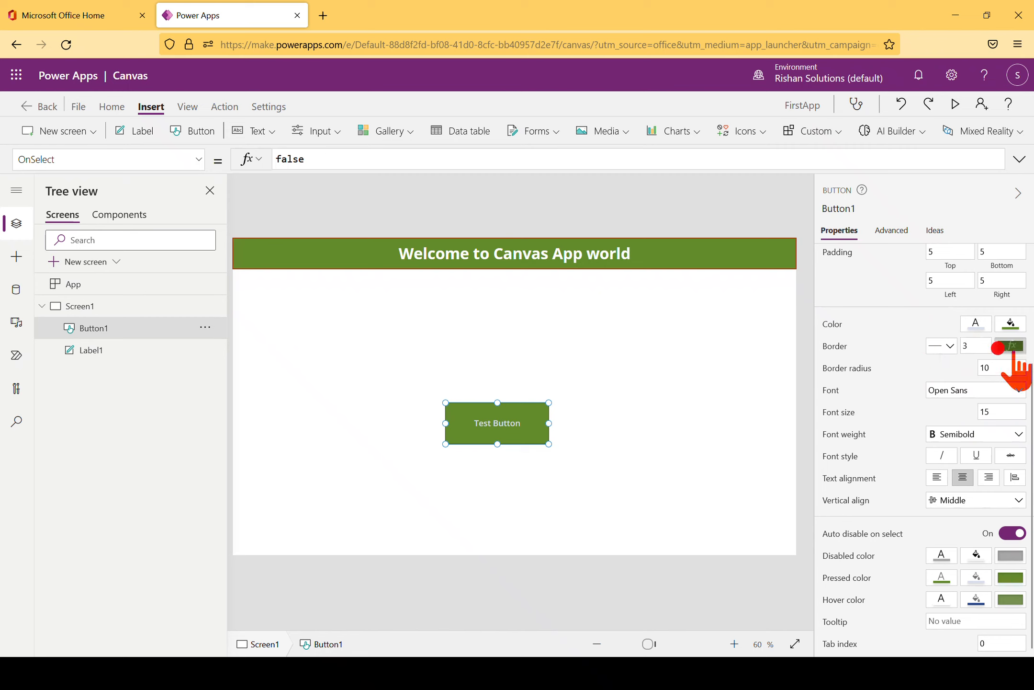
# Clear the button's BorderColor formula and set the border to the dark orange theme colour, RGBA(172, 62, 11, 1)
pyautogui.click(1011, 346)
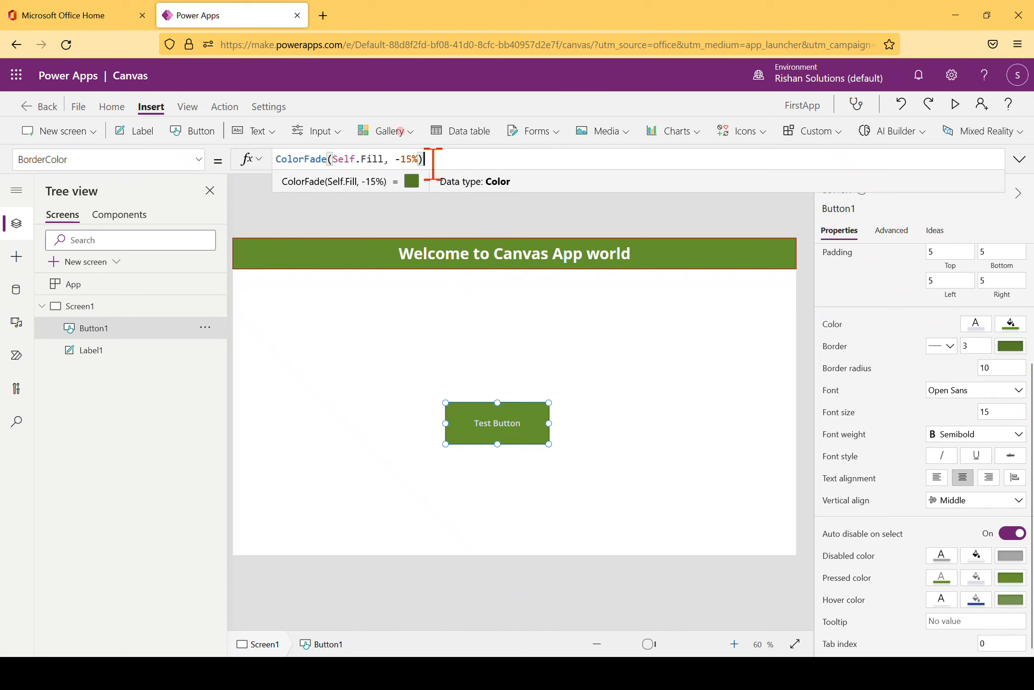
pyautogui.hotkey('ctrl', 'a')
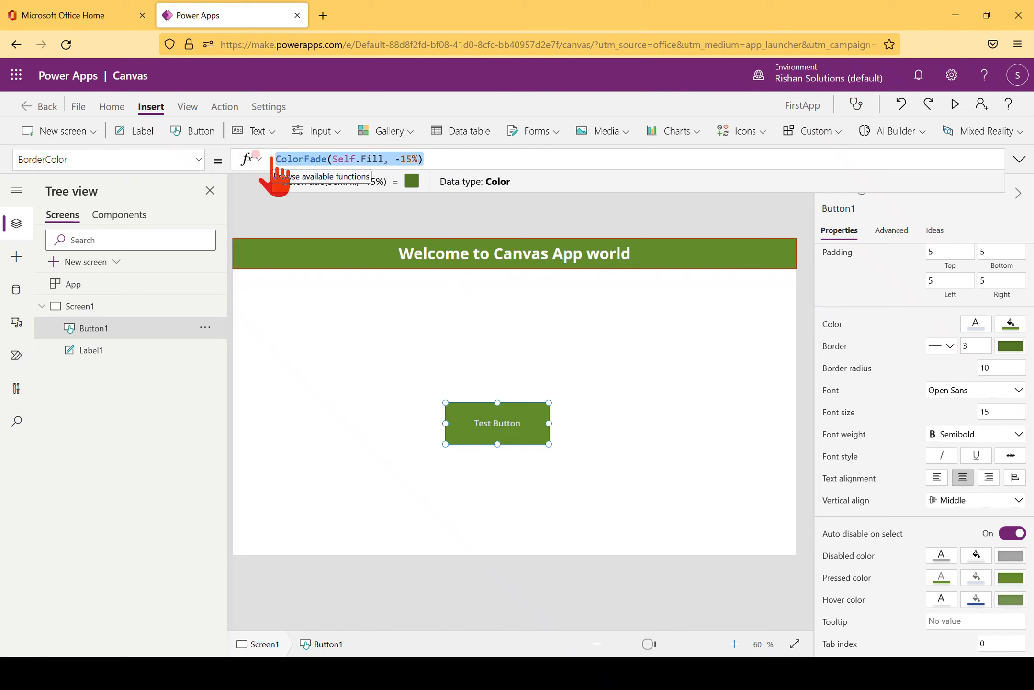
pyautogui.press('BackSpace')
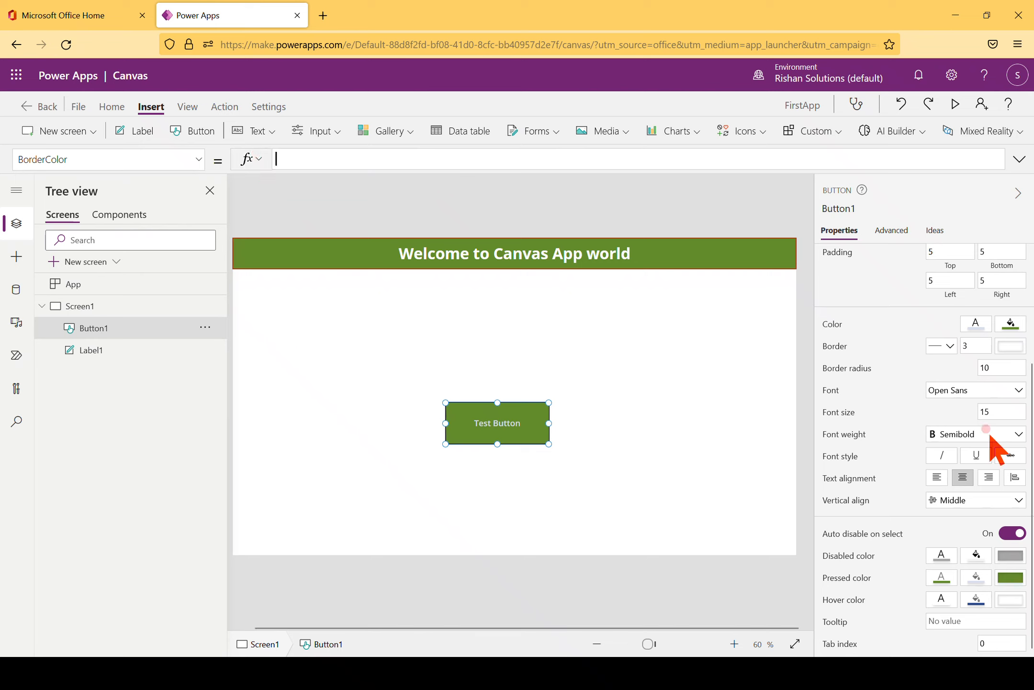
pyautogui.click(1005, 349)
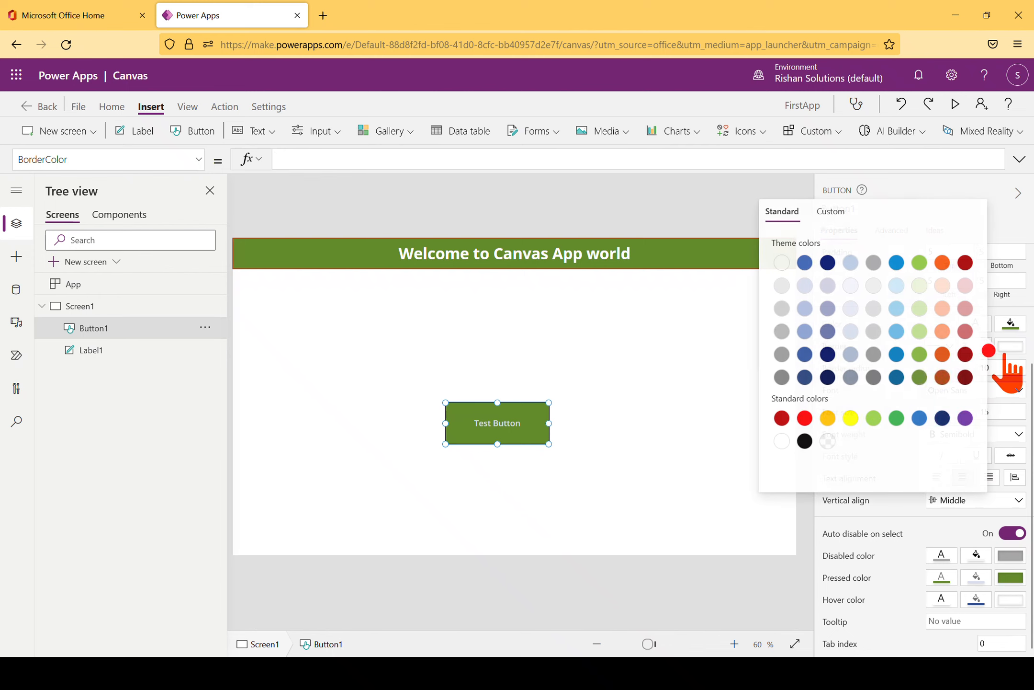
pyautogui.click(944, 379)
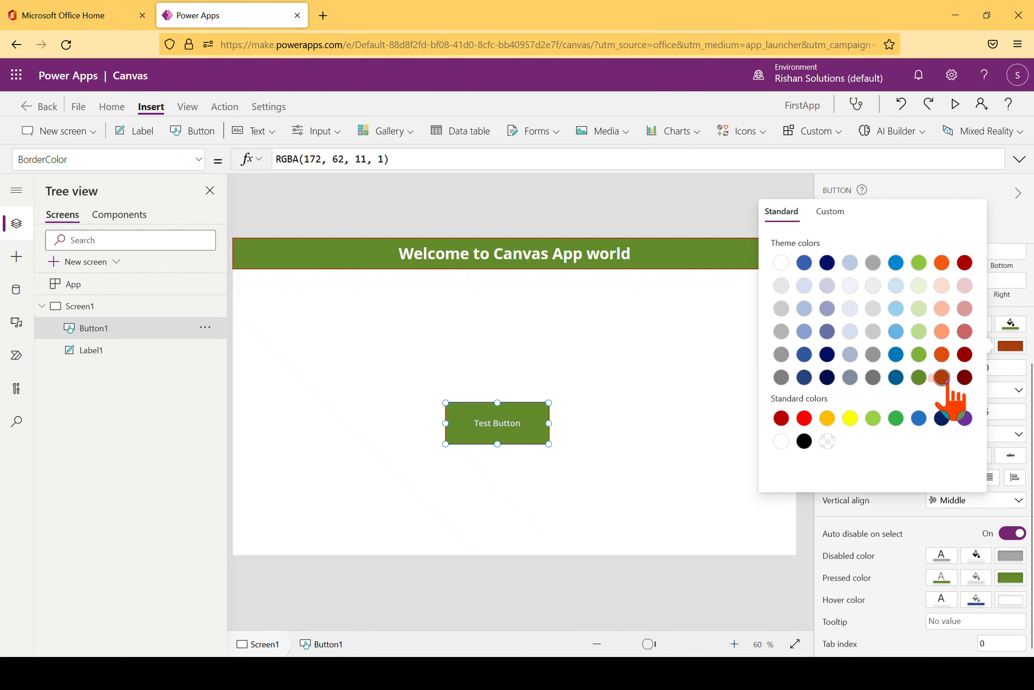
pyautogui.click(647, 365)
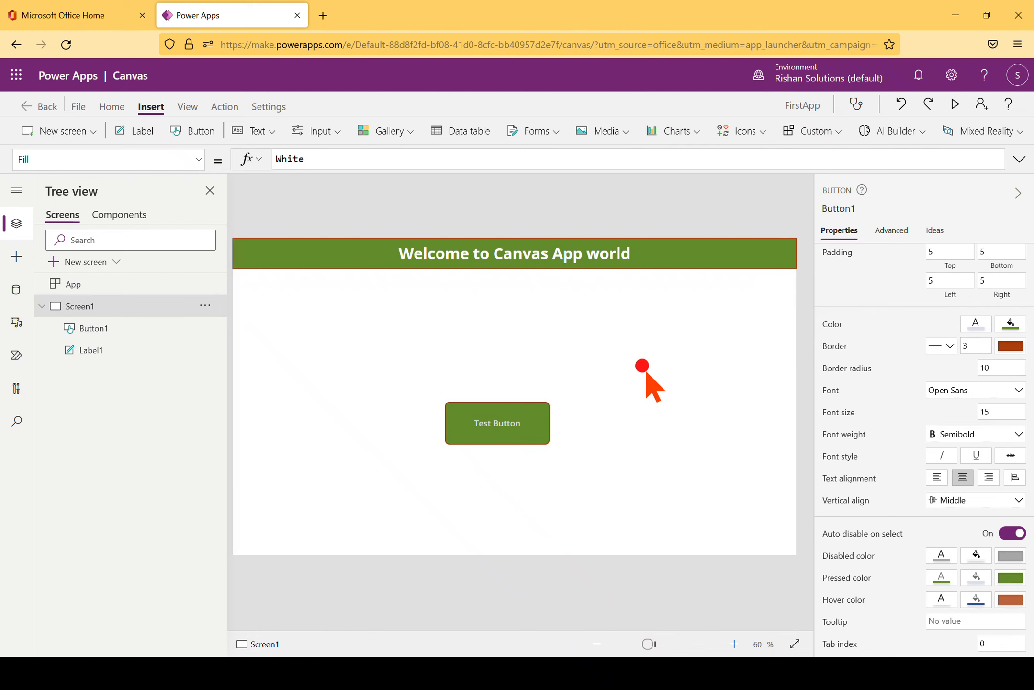
pyautogui.click(527, 424)
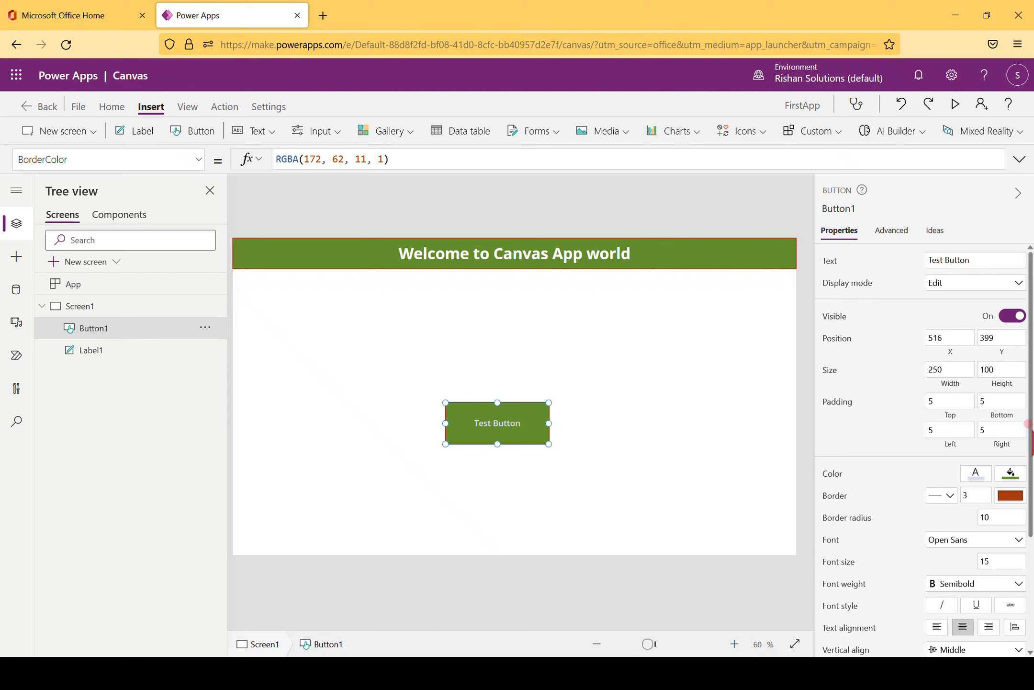
# Set the button's border radius to 30
pyautogui.scroll(-3, 1027, 424)
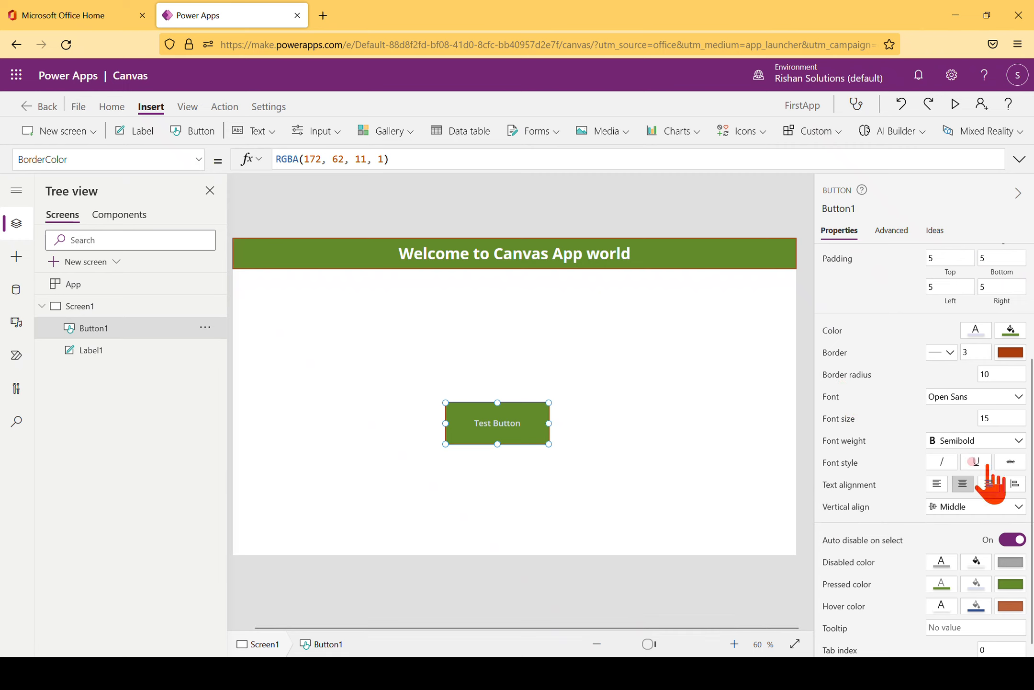
pyautogui.doubleClick(1000, 373)
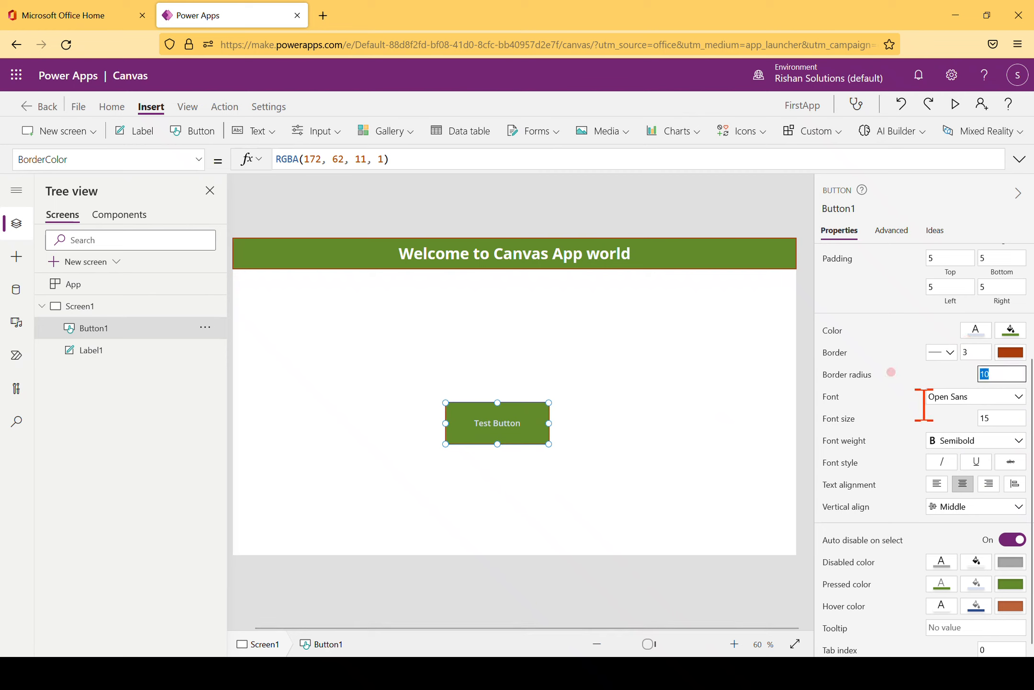
pyautogui.write('30')
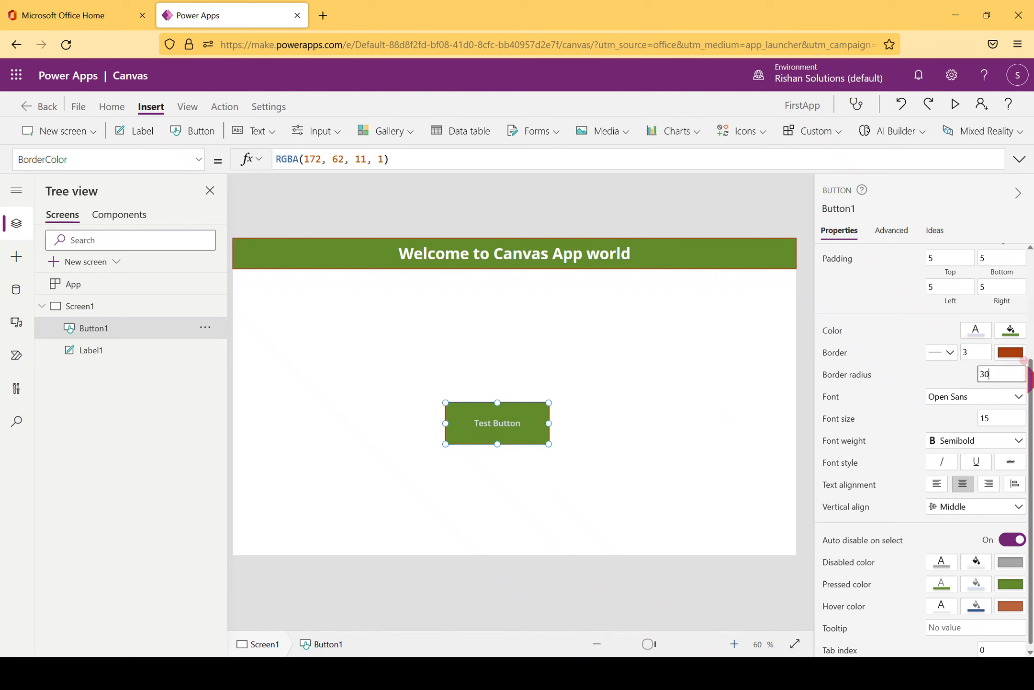
pyautogui.click(618, 459)
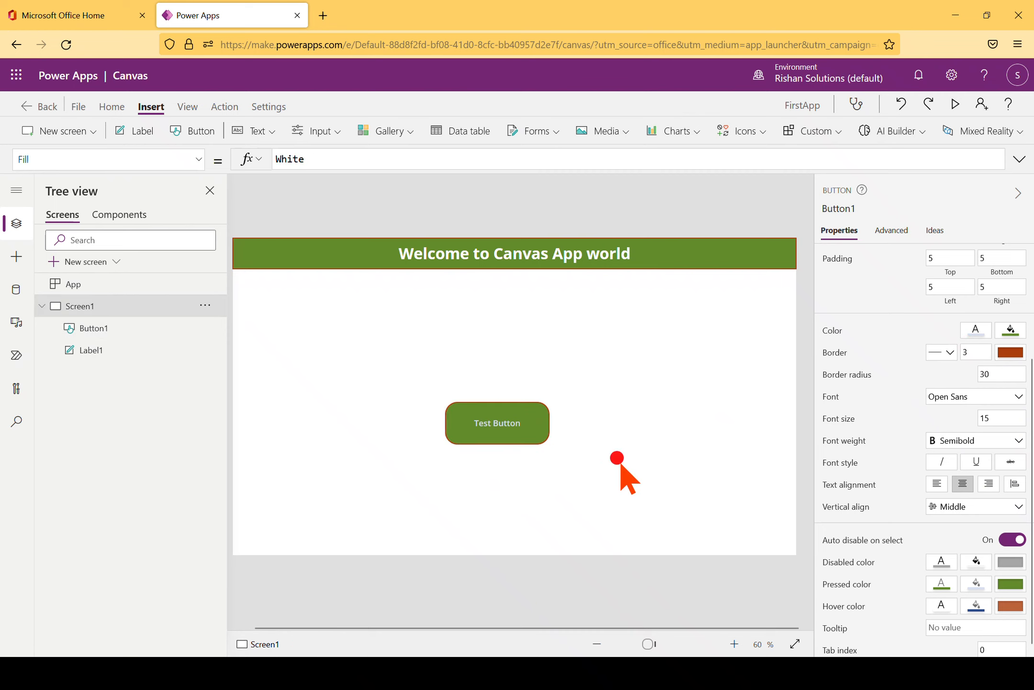
# Increase the rounding of the button's corners by setting its border radius to 50
pyautogui.click(495, 431)
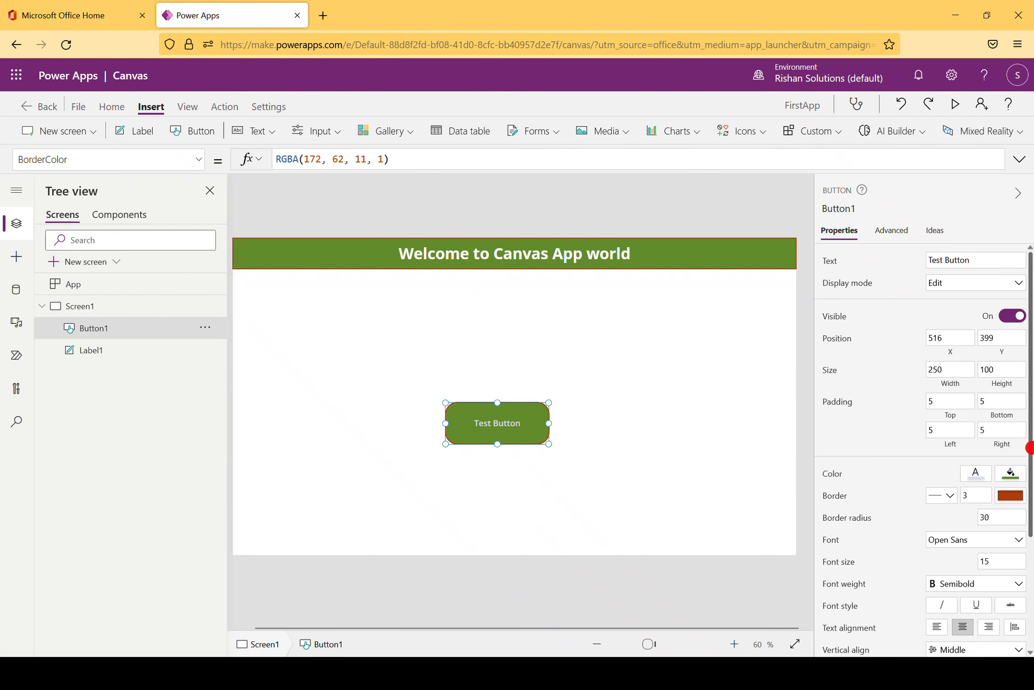
pyautogui.scroll(-3, 1029, 433)
pyautogui.click(1000, 367)
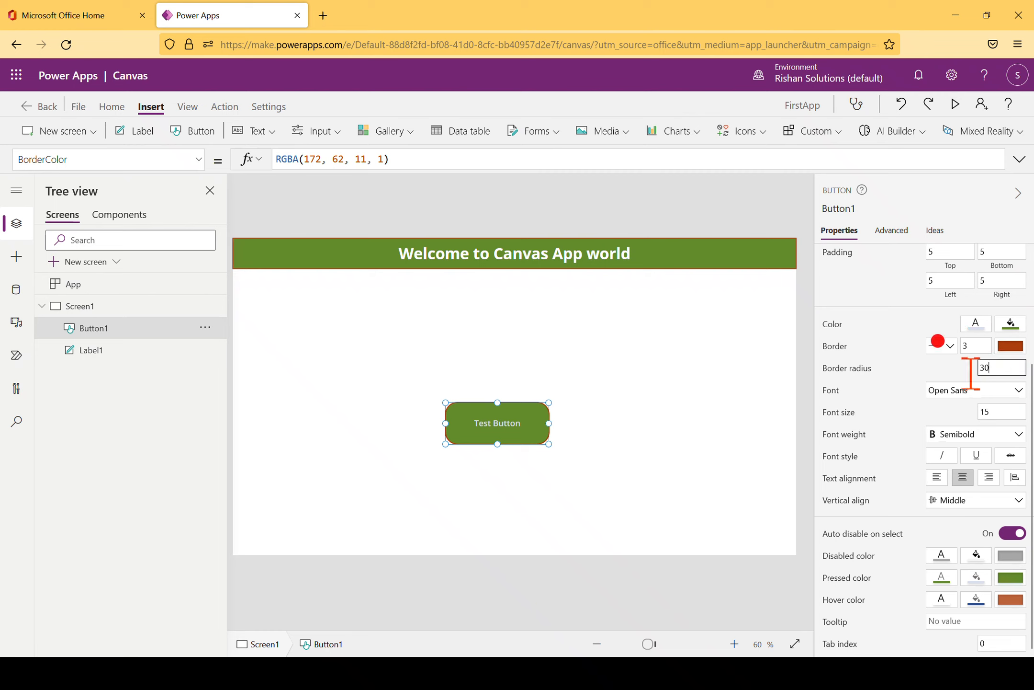
pyautogui.write('50')
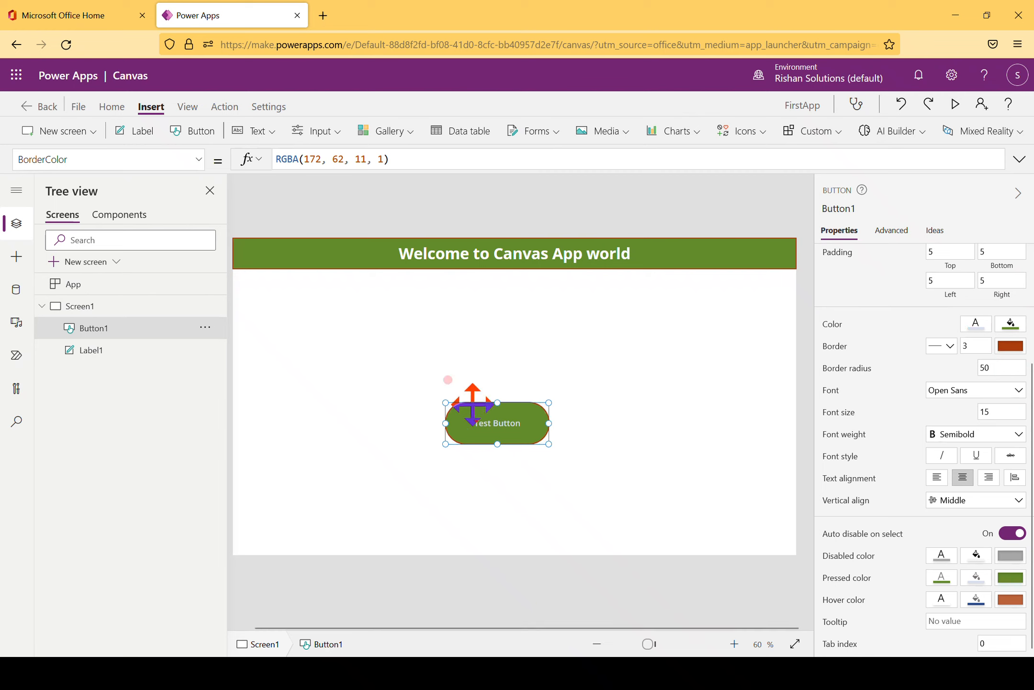
pyautogui.click(523, 467)
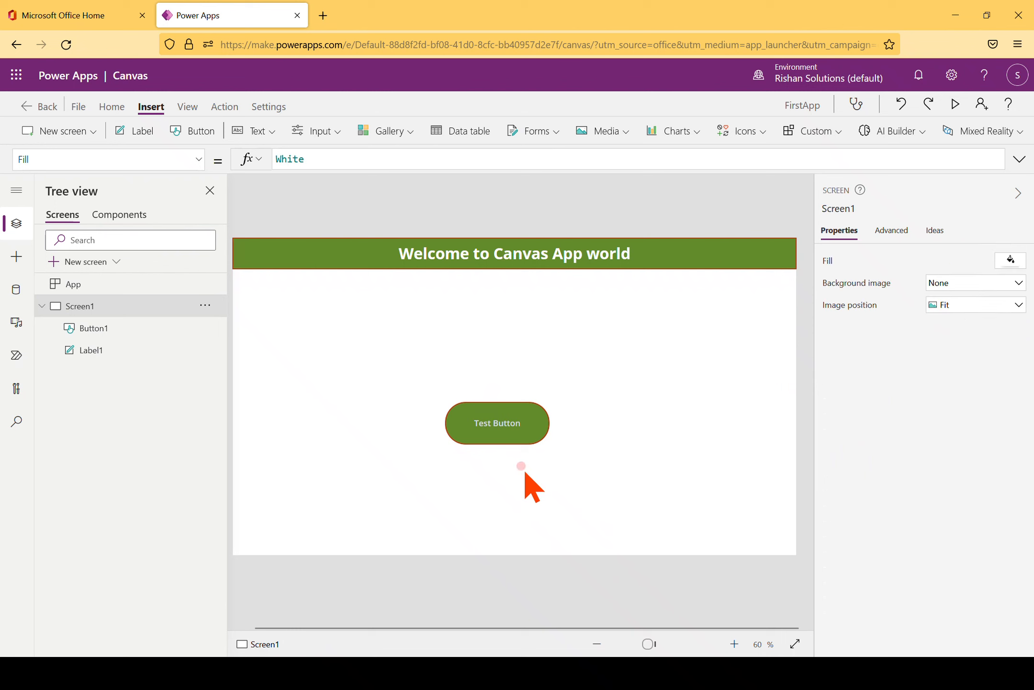
# Set the button's font size to 18 and its font weight to Bold
pyautogui.click(498, 430)
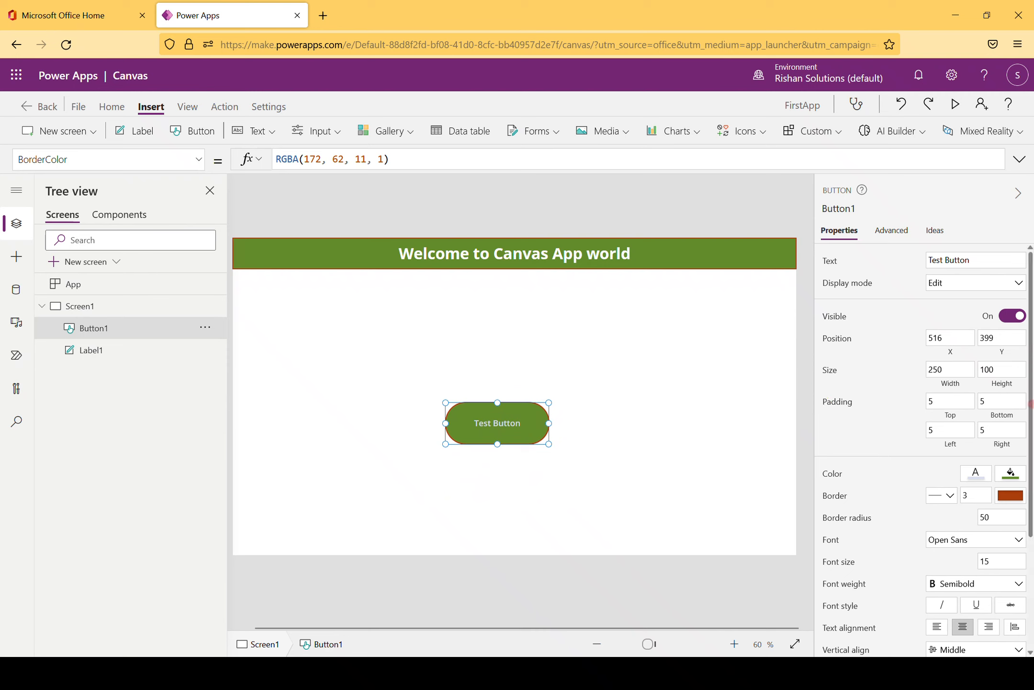
pyautogui.moveTo(1032, 404); pyautogui.dragTo(1031, 530)
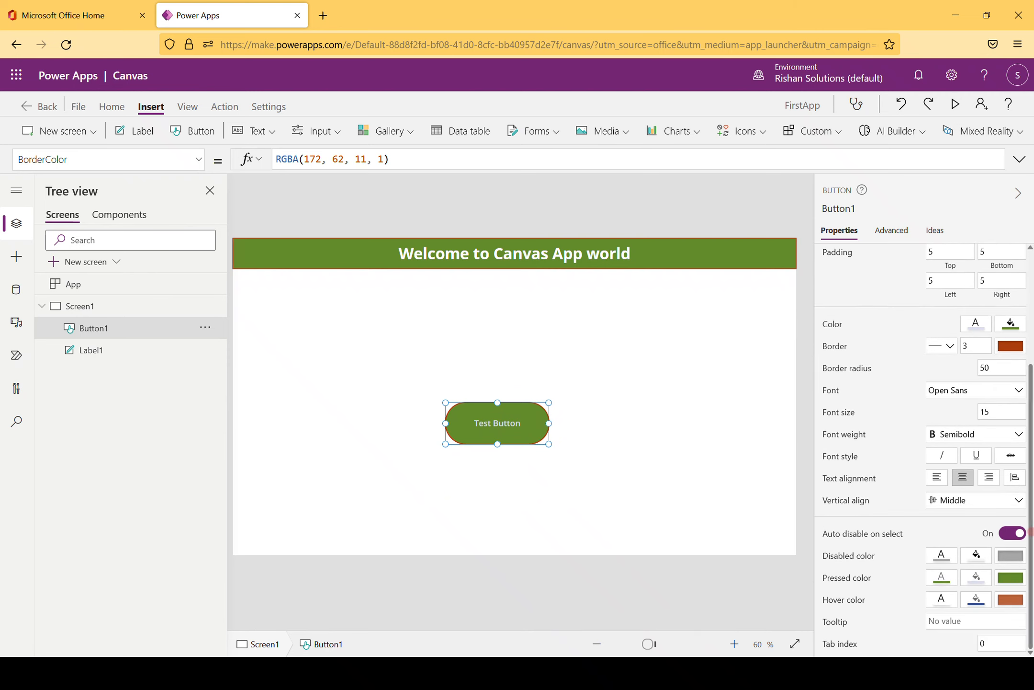
pyautogui.click(981, 412)
pyautogui.write('1')
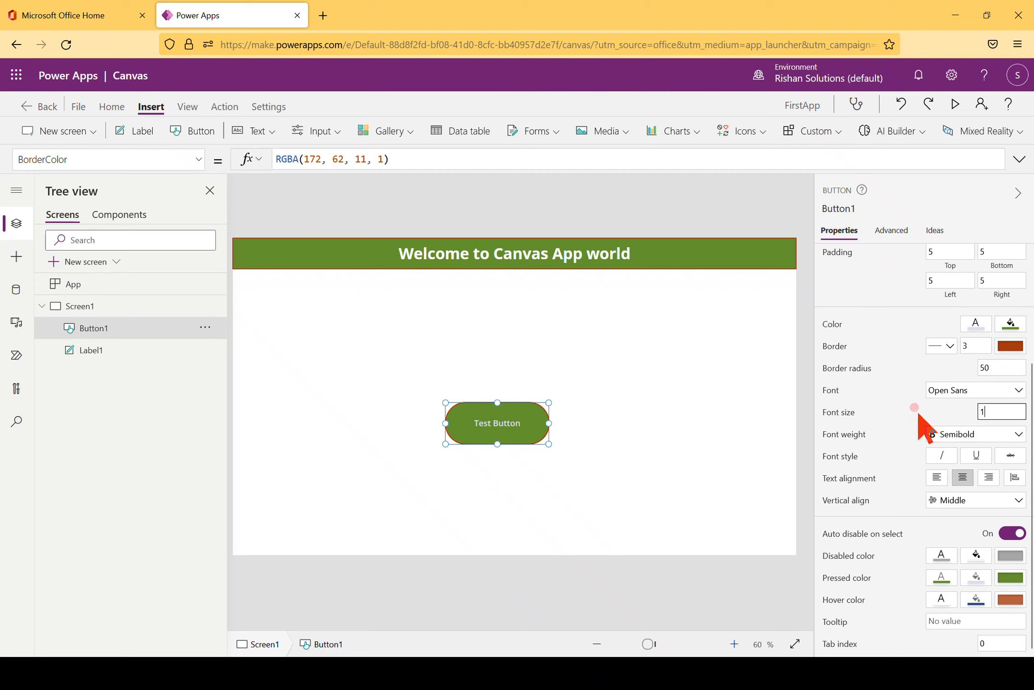
pyautogui.click(903, 421)
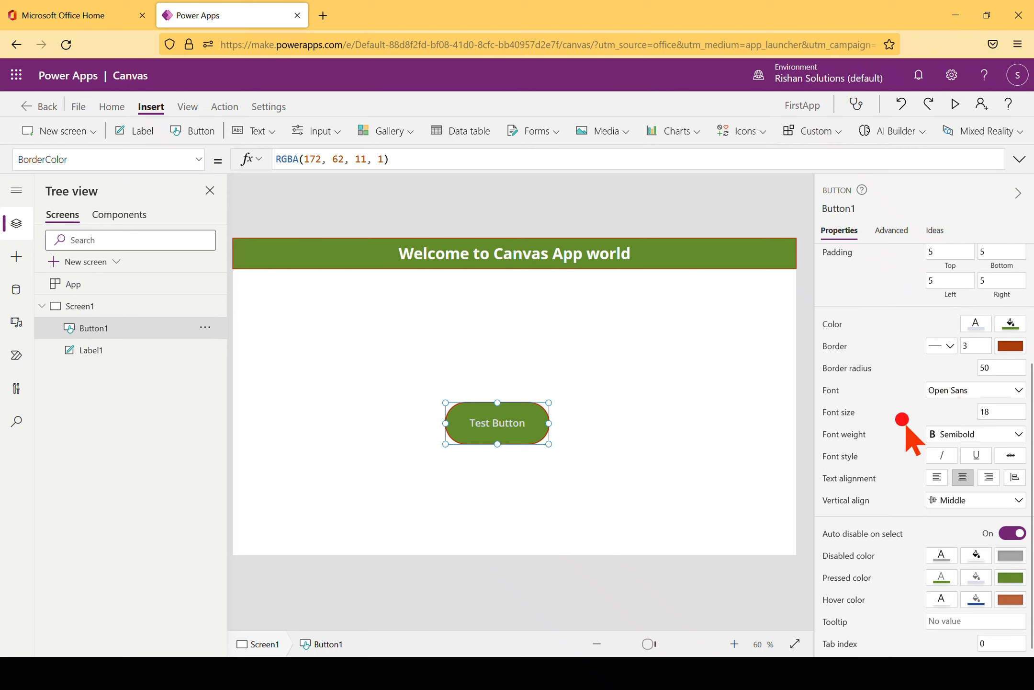
pyautogui.click(951, 435)
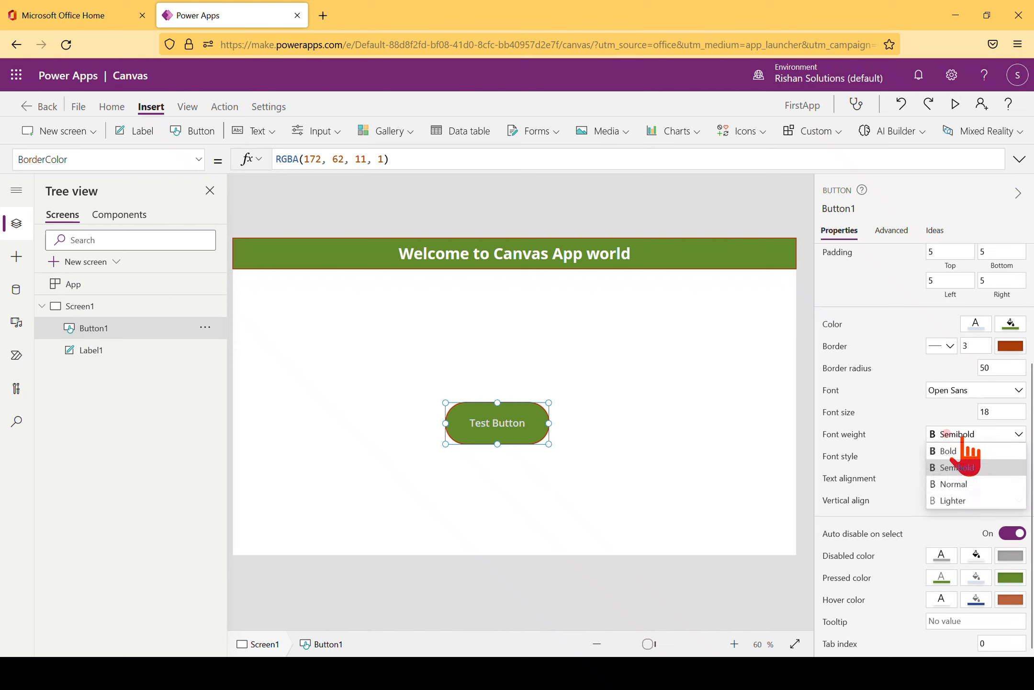
pyautogui.click(951, 451)
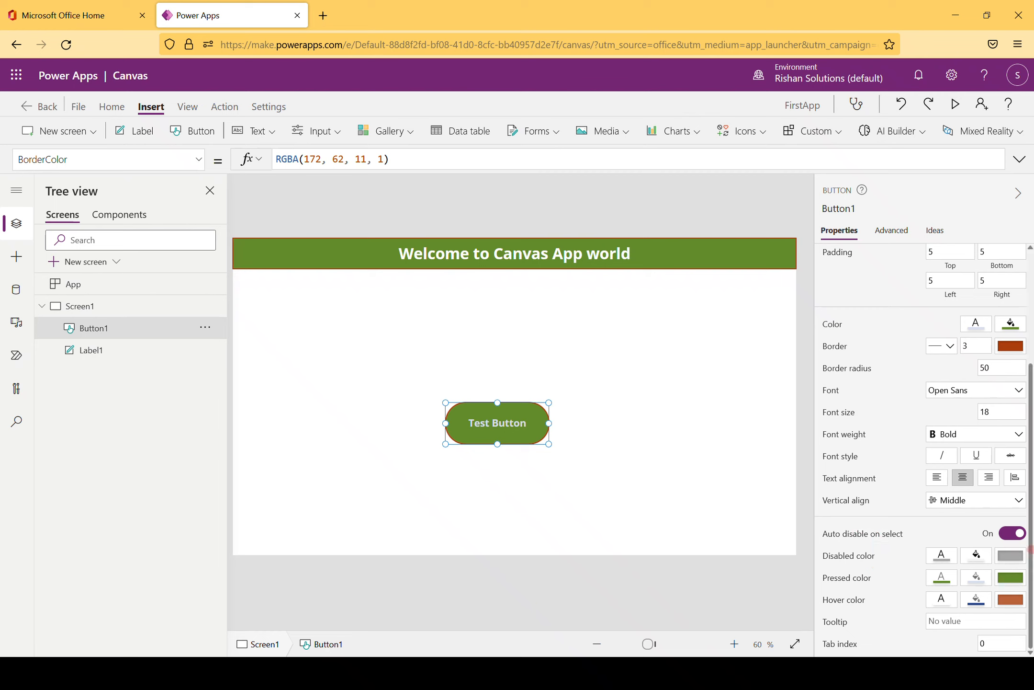
# Switch the button's auto disable on select option off and back on
pyautogui.click(1017, 535)
pyautogui.click(1018, 534)
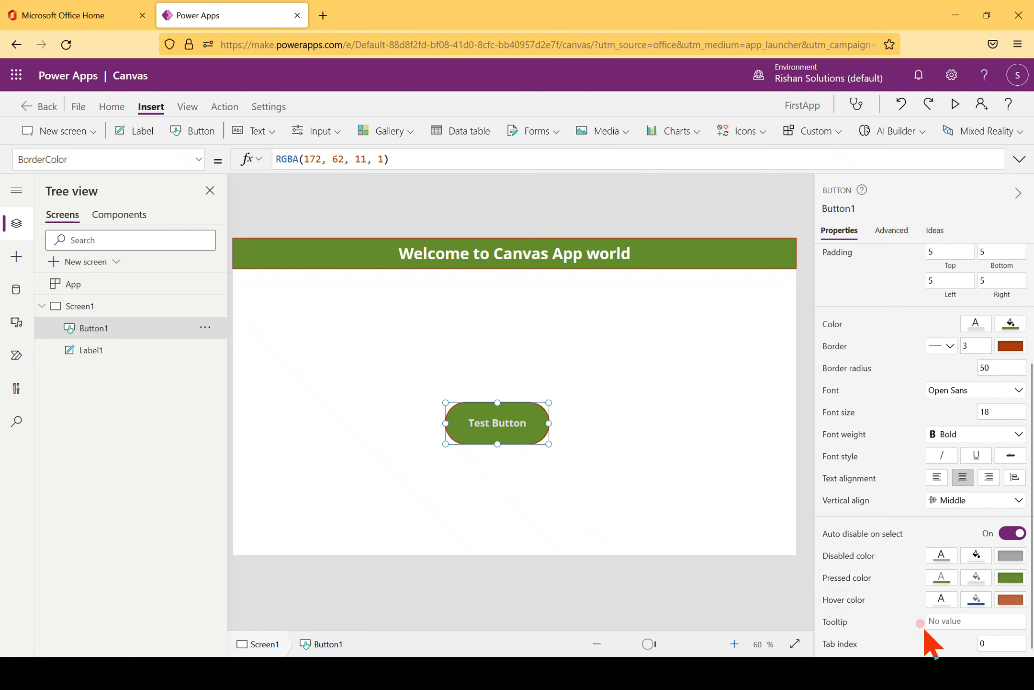
# Preview the app to check the button's appearance, then return to the editor and dismiss the tip
pyautogui.click(957, 105)
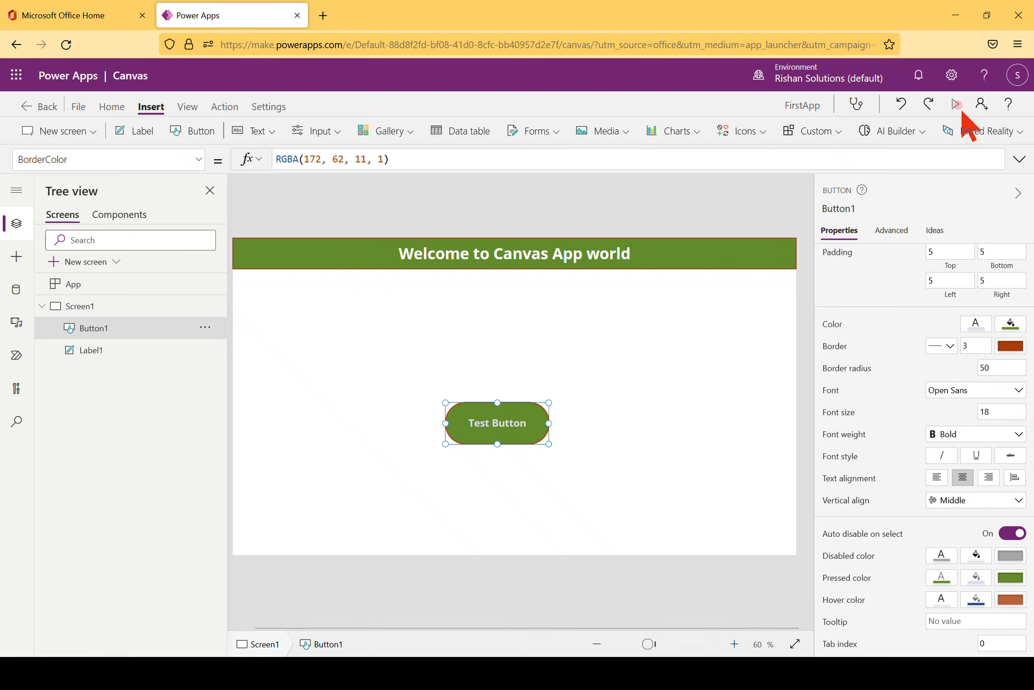
pyautogui.moveTo(570, 131)
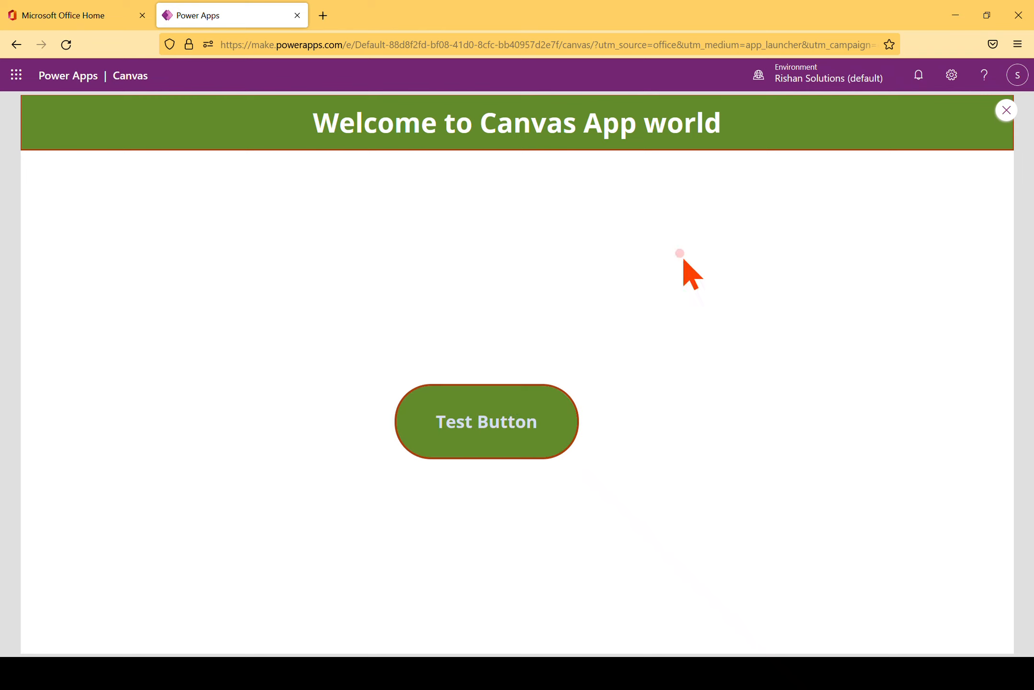
pyautogui.click(1007, 110)
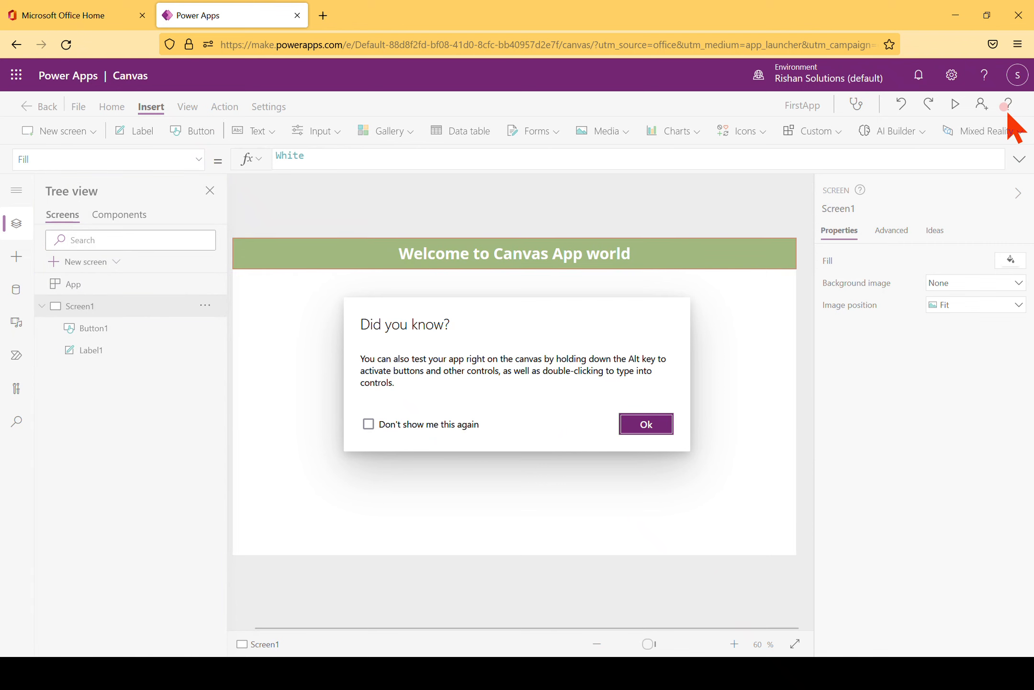
pyautogui.click(663, 426)
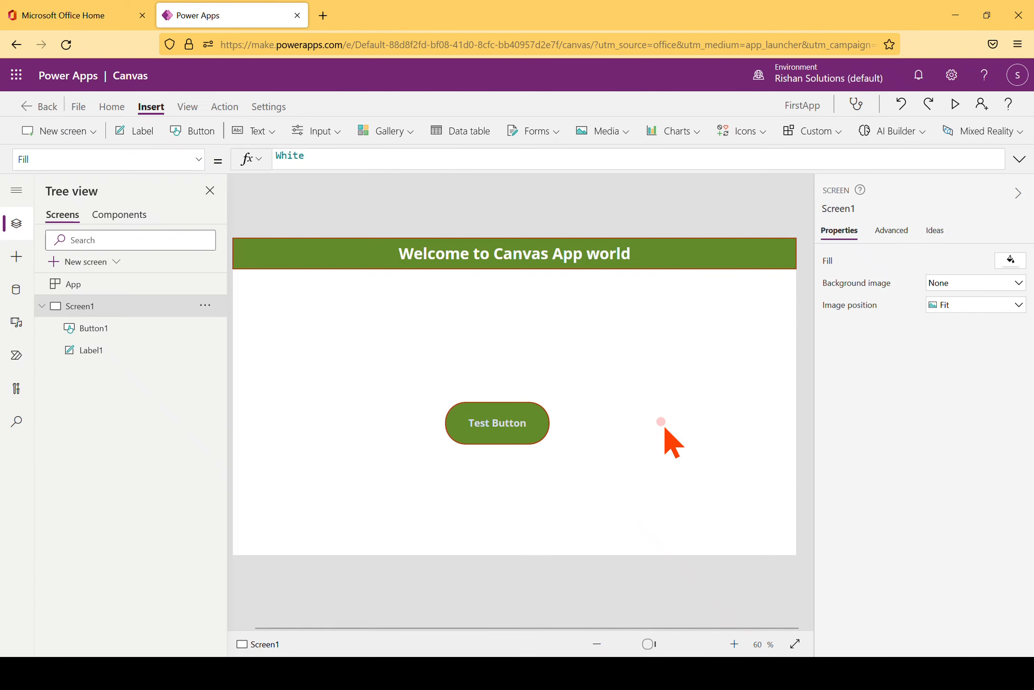
# Display the OnSelect property's formula for the button
pyautogui.click(539, 431)
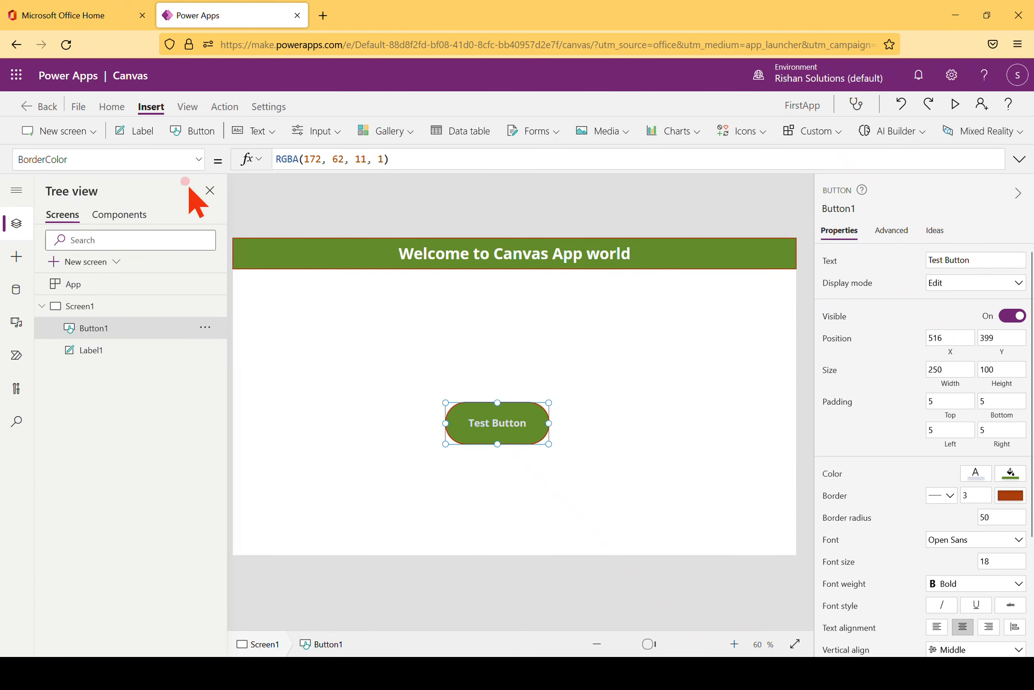
pyautogui.click(181, 159)
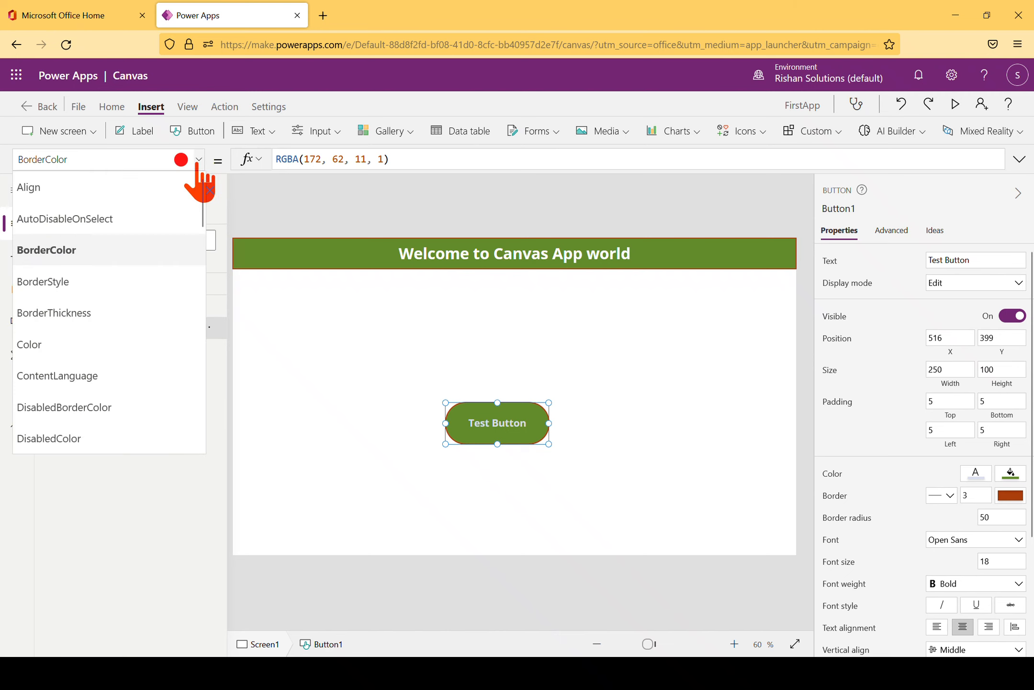
pyautogui.scroll(-2, 209, 249)
pyautogui.moveTo(213, 254); pyautogui.dragTo(220, 329)
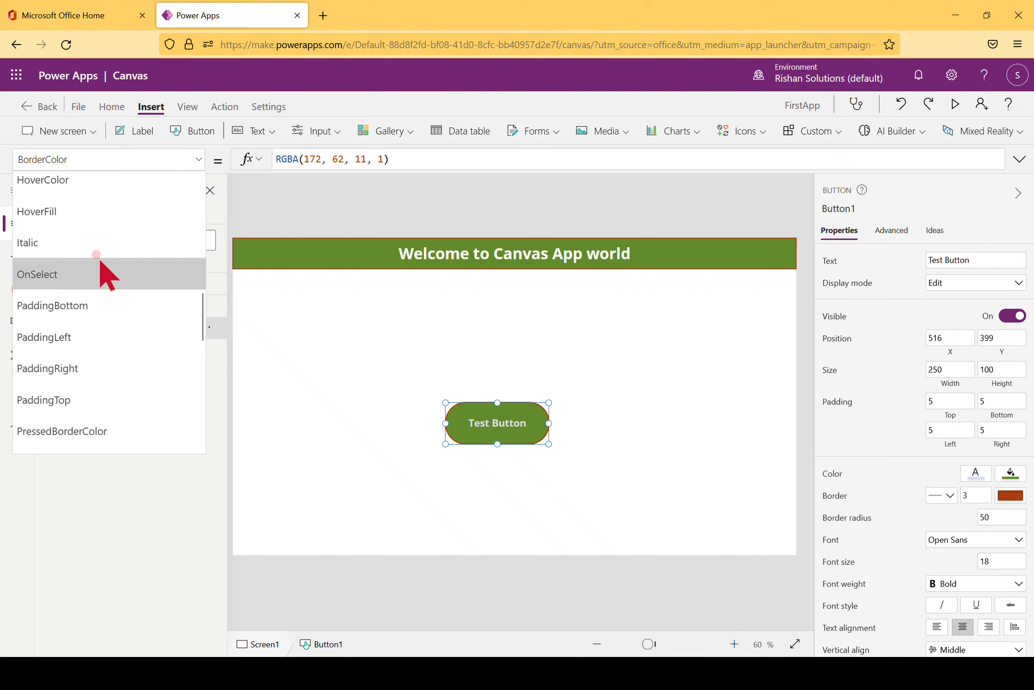
pyautogui.click(72, 274)
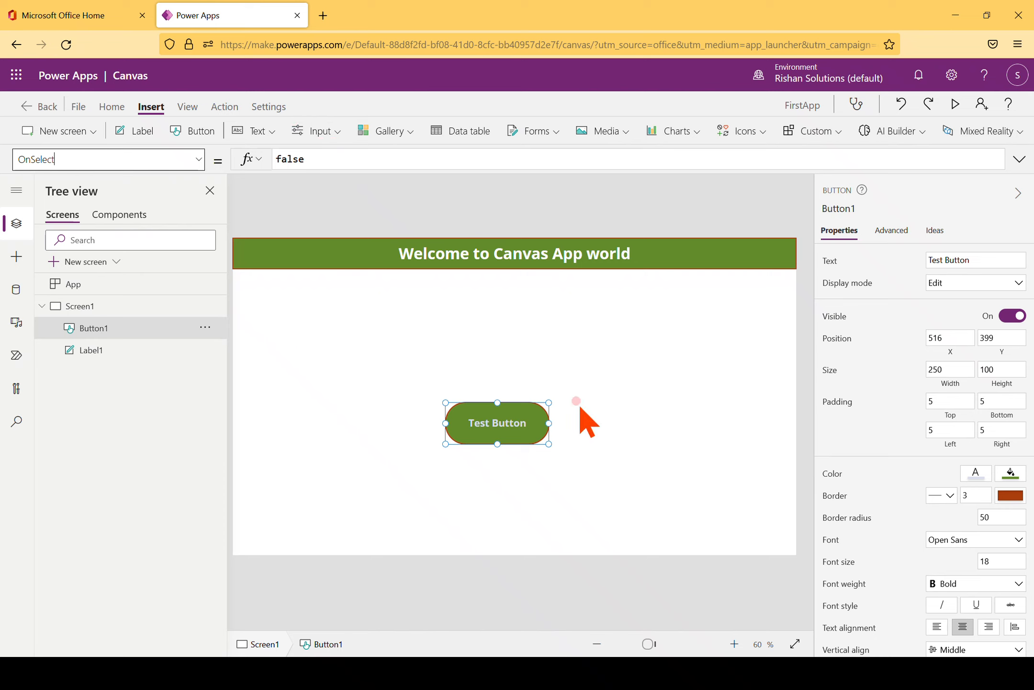
# Move the button to the upper-left area of the screen below the header, at about X 93, Y 141
pyautogui.click(683, 359)
pyautogui.moveTo(506, 420); pyautogui.dragTo(330, 308)
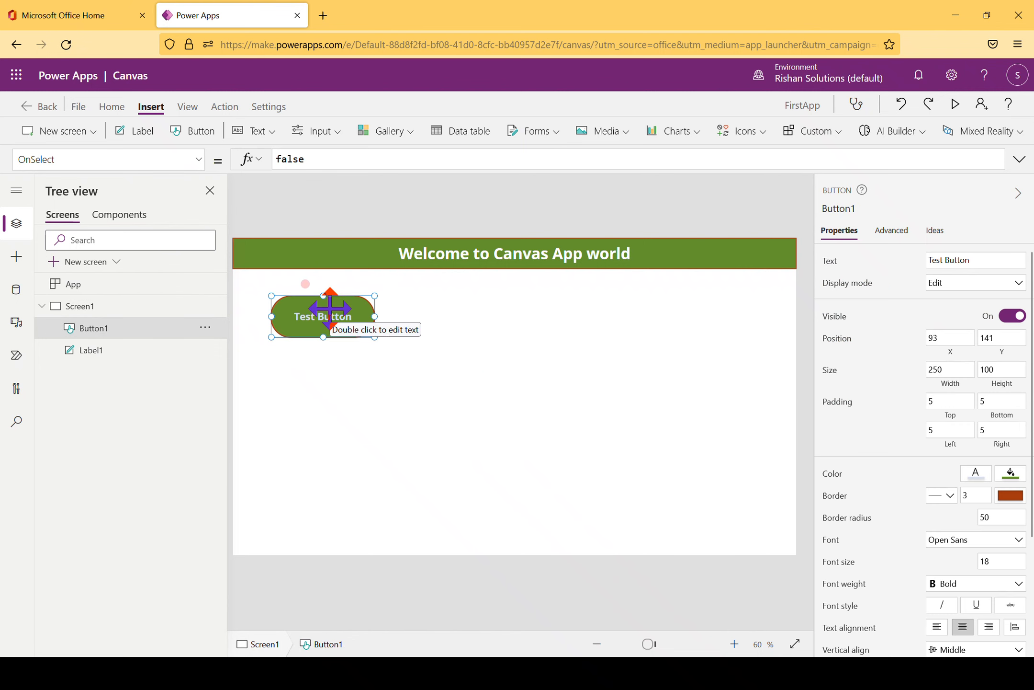
pyautogui.click(533, 335)
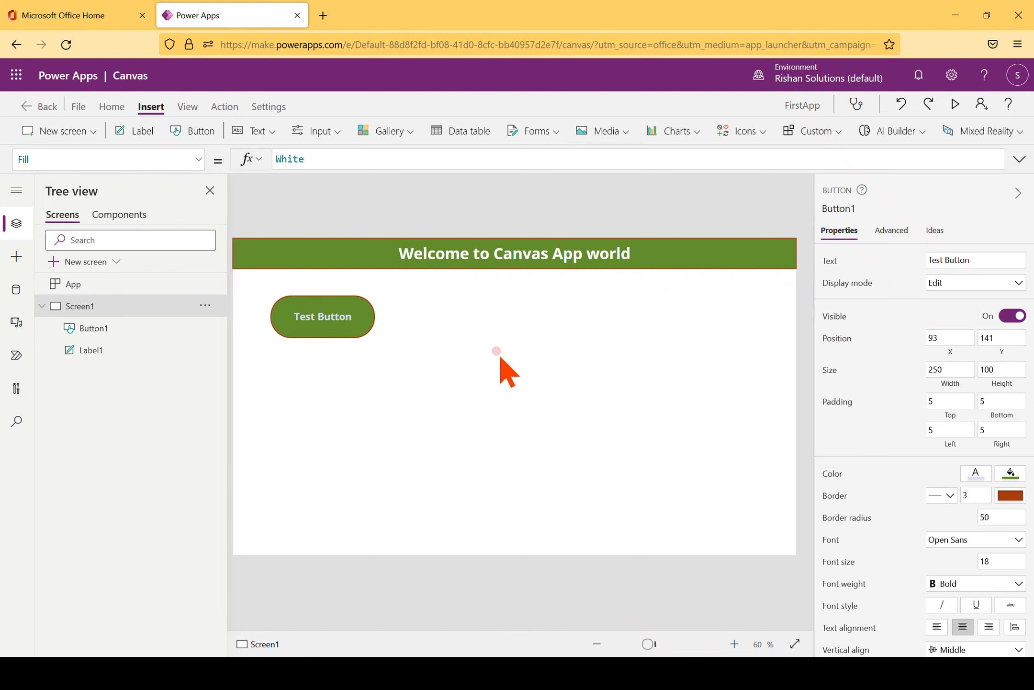
# Insert a text input and place it below the button, aligned with its left edge at X 93, Y 325
pyautogui.click(272, 135)
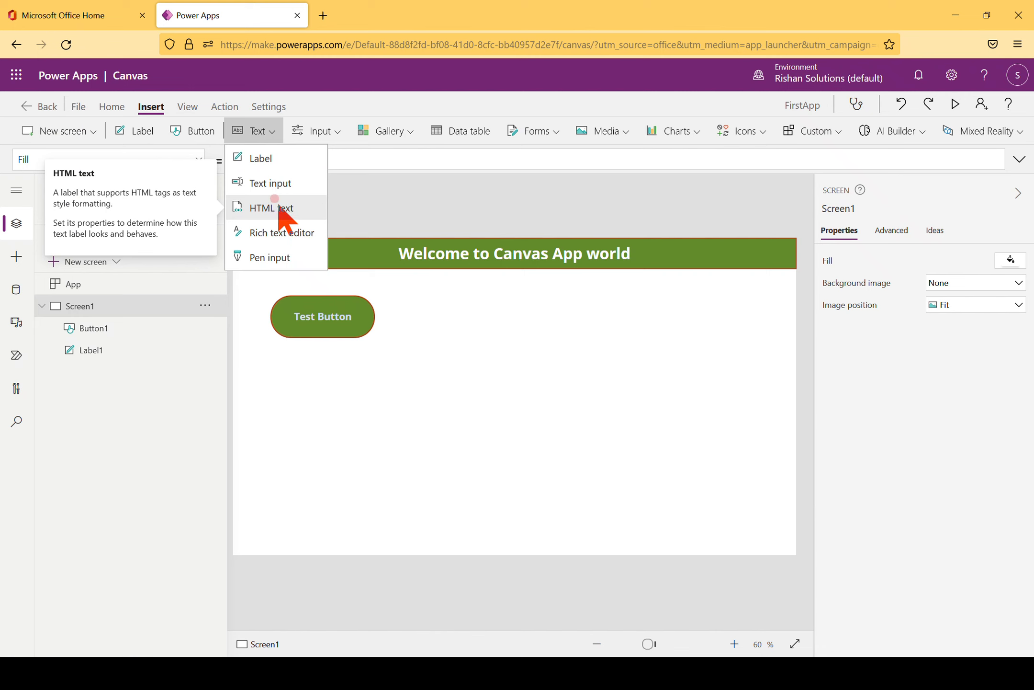
pyautogui.click(271, 186)
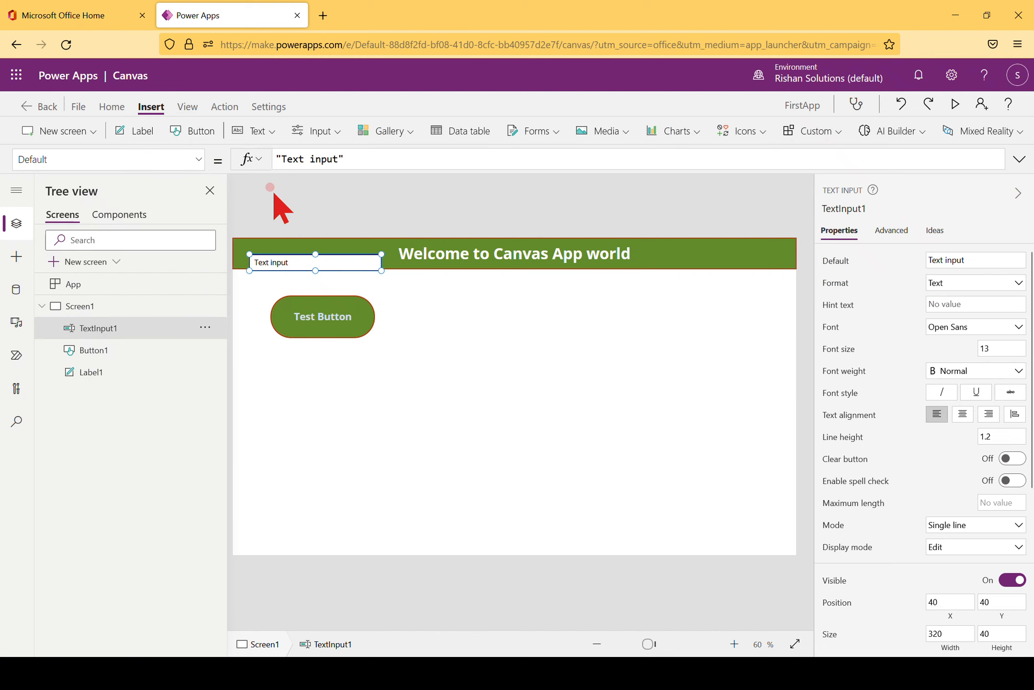
pyautogui.moveTo(303, 261); pyautogui.dragTo(329, 379)
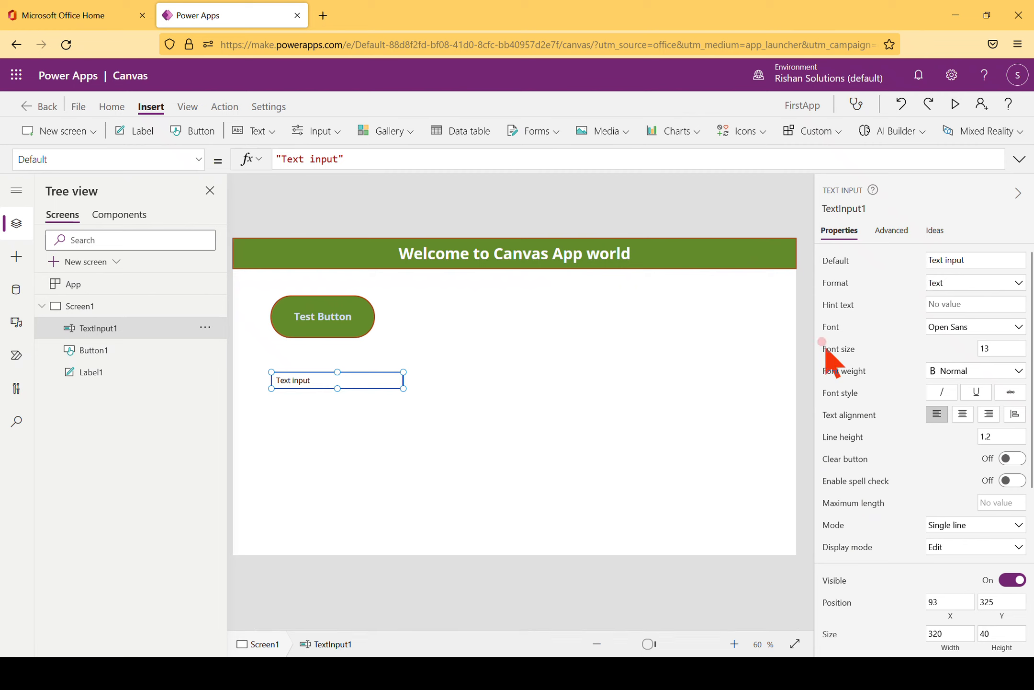
# Clear the text input's default value
pyautogui.tripleClick(985, 260)
pyautogui.press('BackSpace')
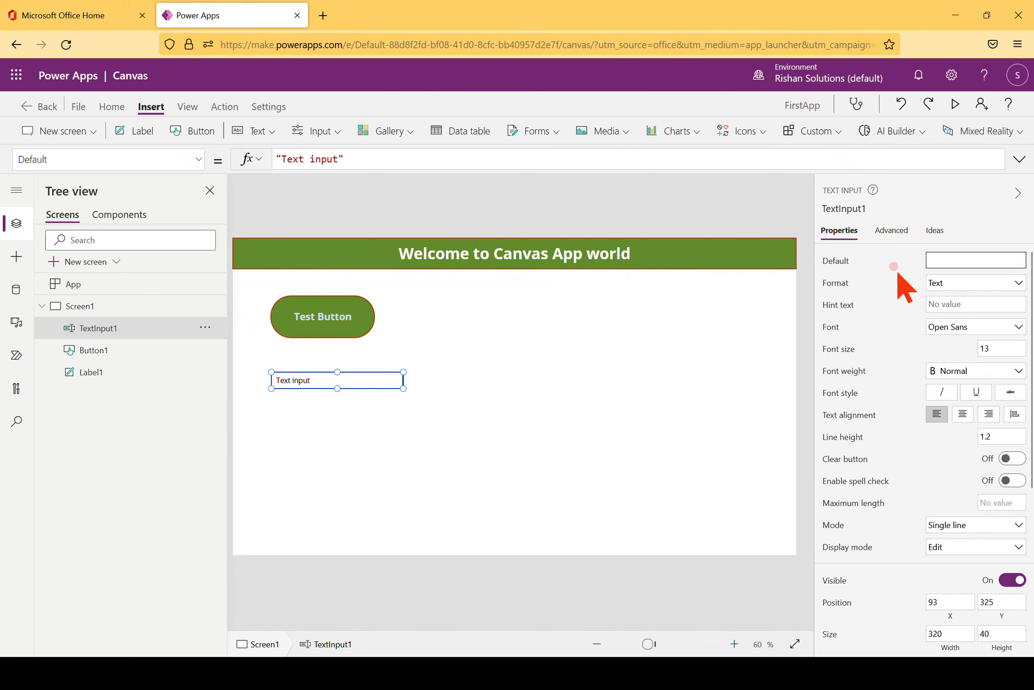
pyautogui.click(895, 269)
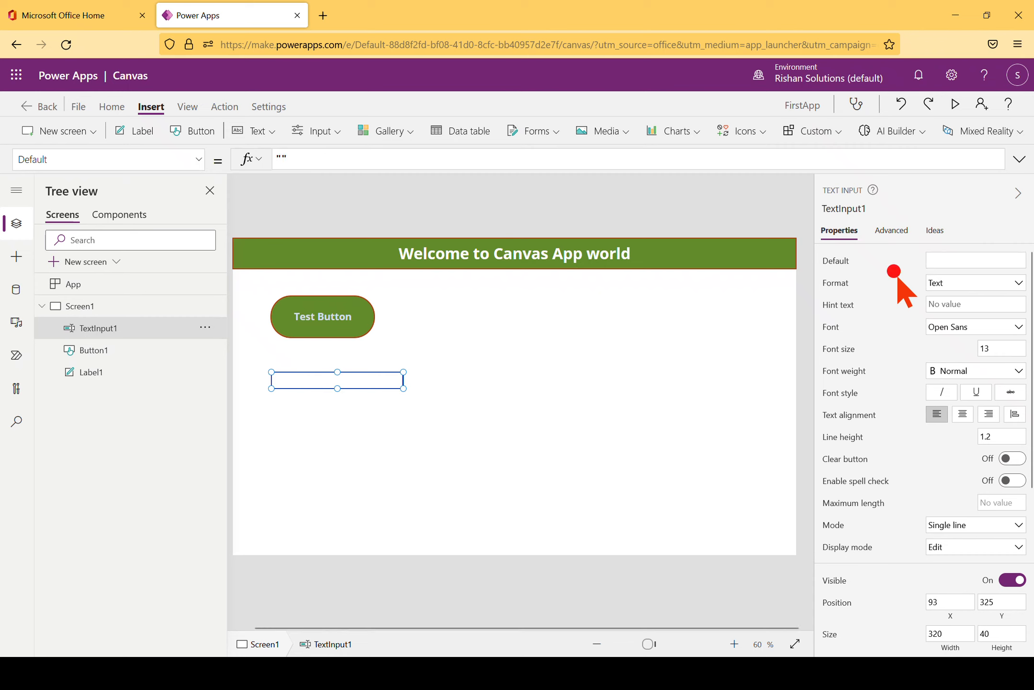
# Try "Power" as the text input's default value and choose the Text format
pyautogui.click(960, 258)
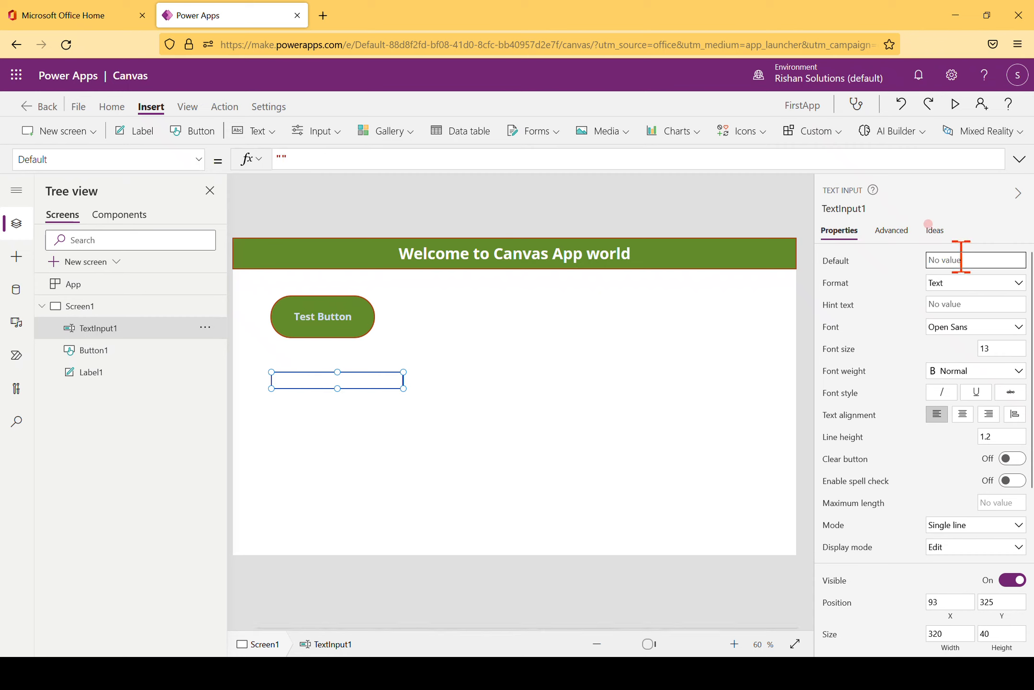
pyautogui.write('Power')
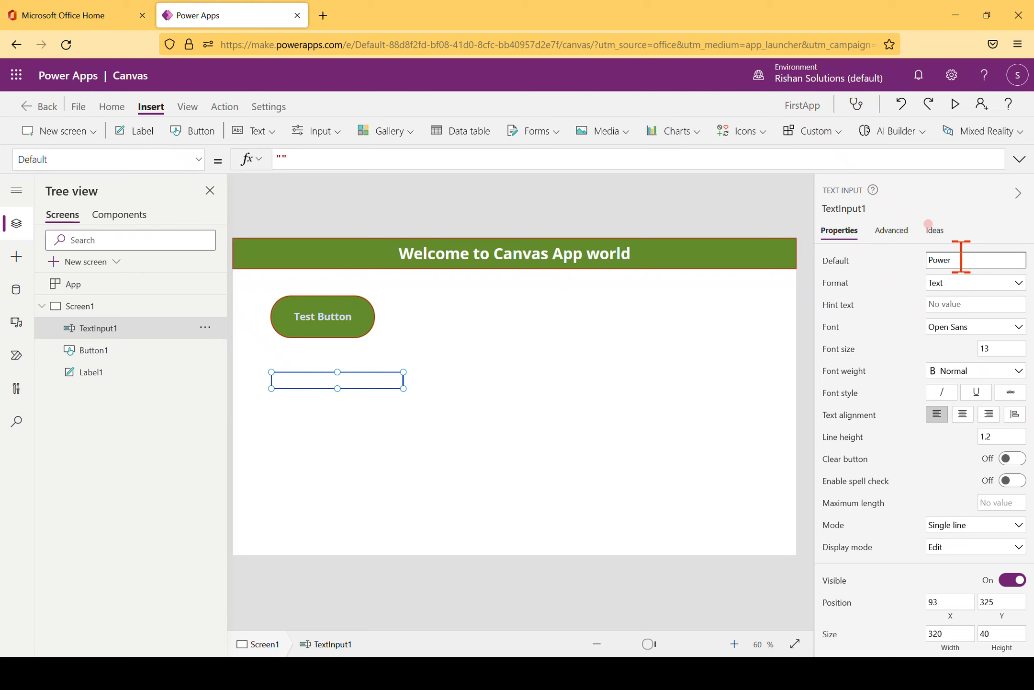
pyautogui.click(957, 283)
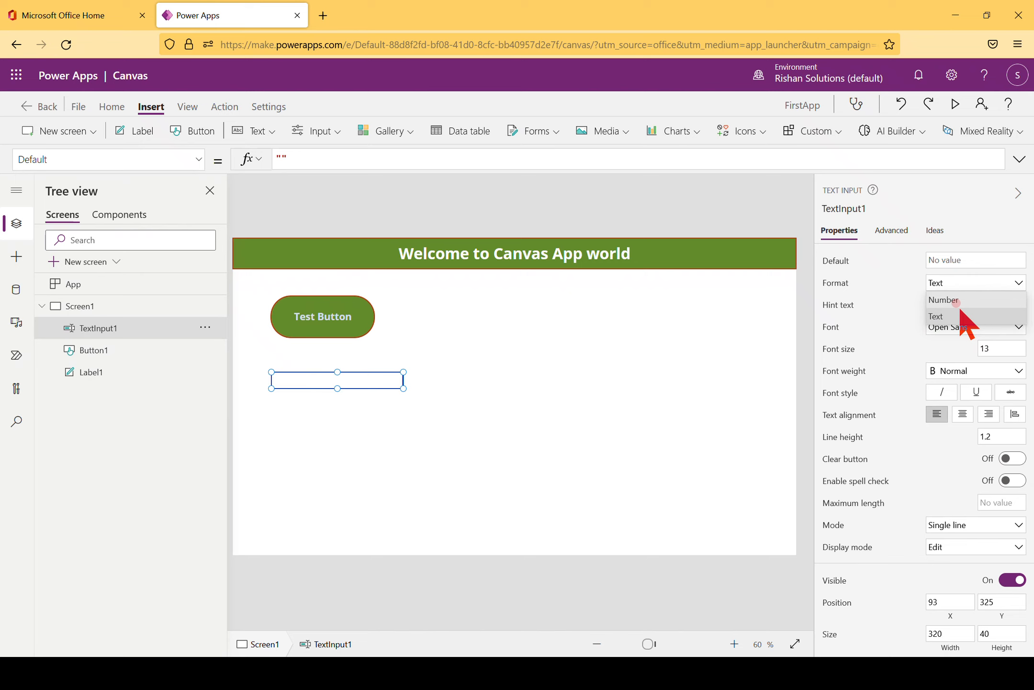
pyautogui.click(934, 314)
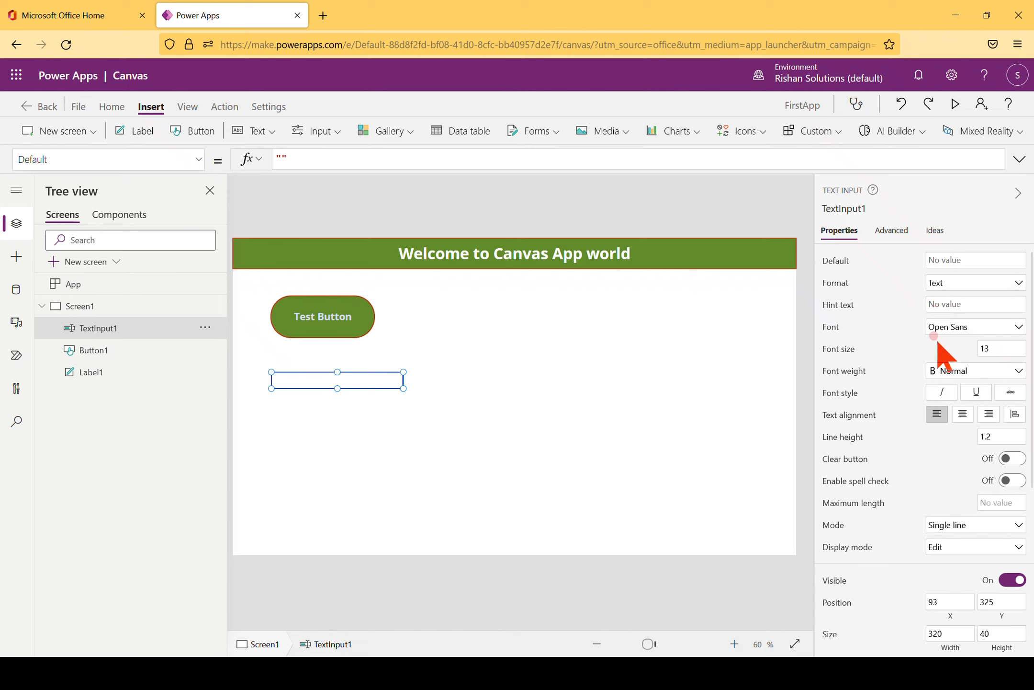
# Set the text input's hint text to "Test"
pyautogui.click(972, 307)
pyautogui.write('Test')
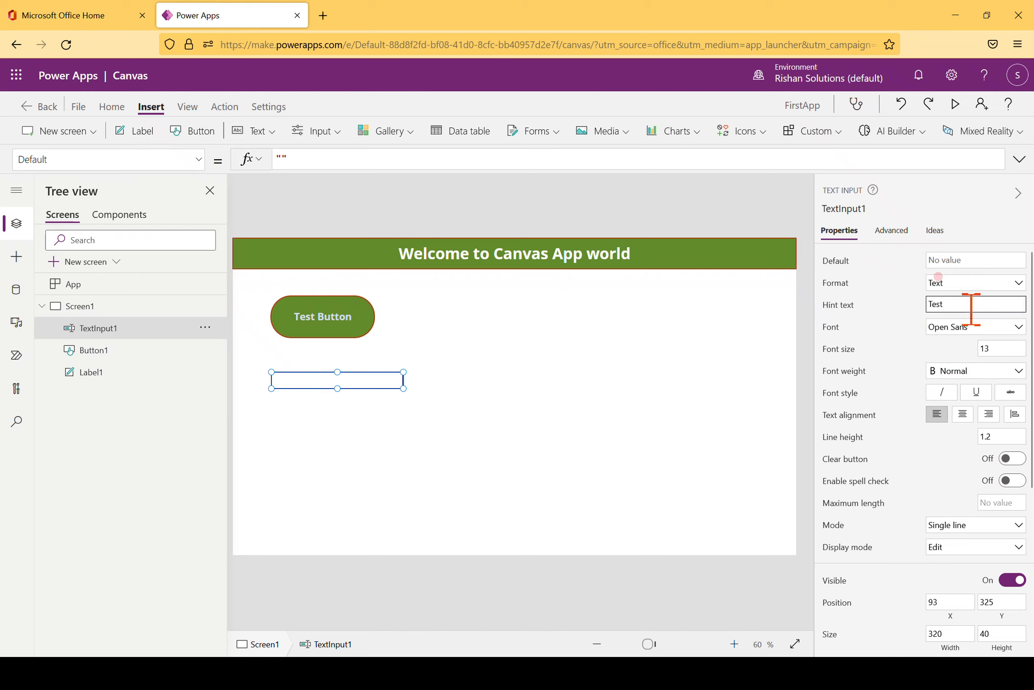
pyautogui.click(867, 326)
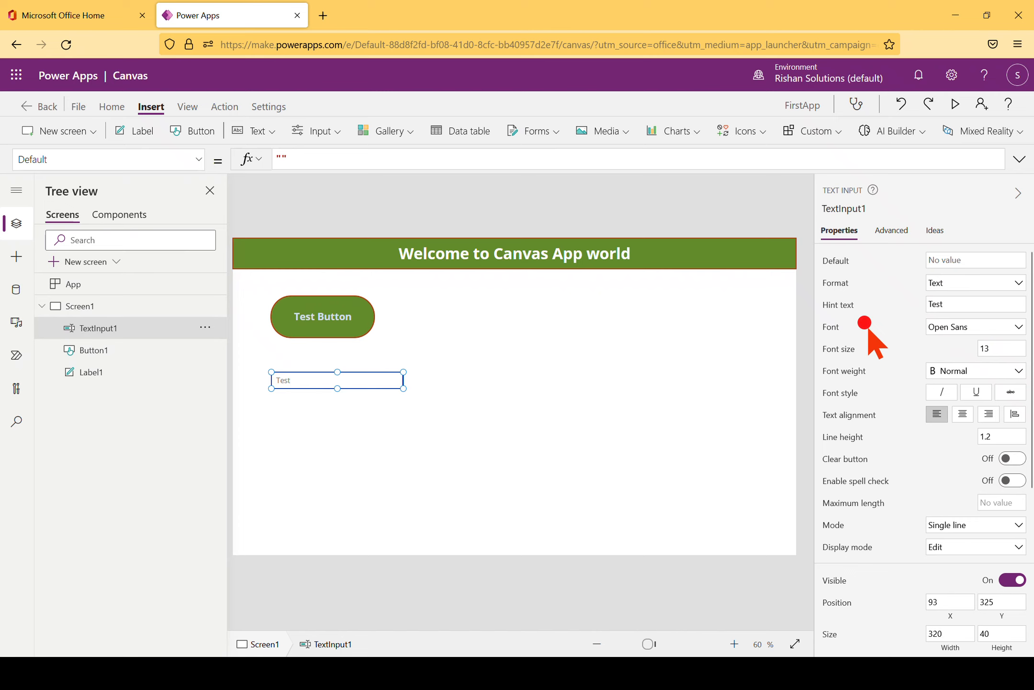
# Preview the app to check the hint text in the empty text input, and return to editing
pyautogui.click(957, 103)
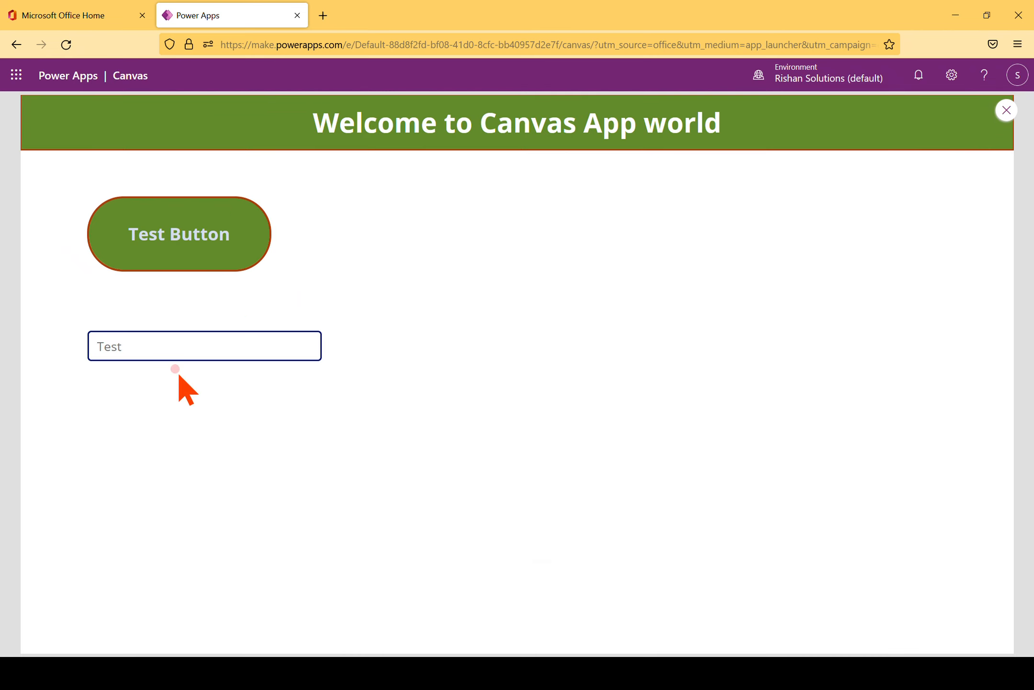
pyautogui.click(162, 347)
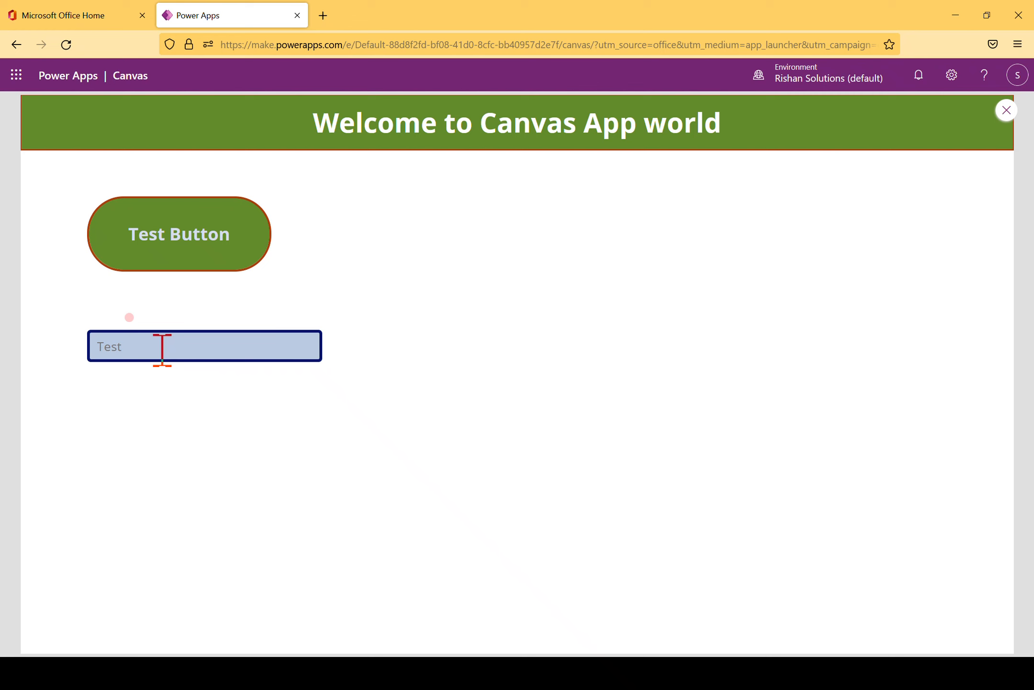
pyautogui.click(1006, 114)
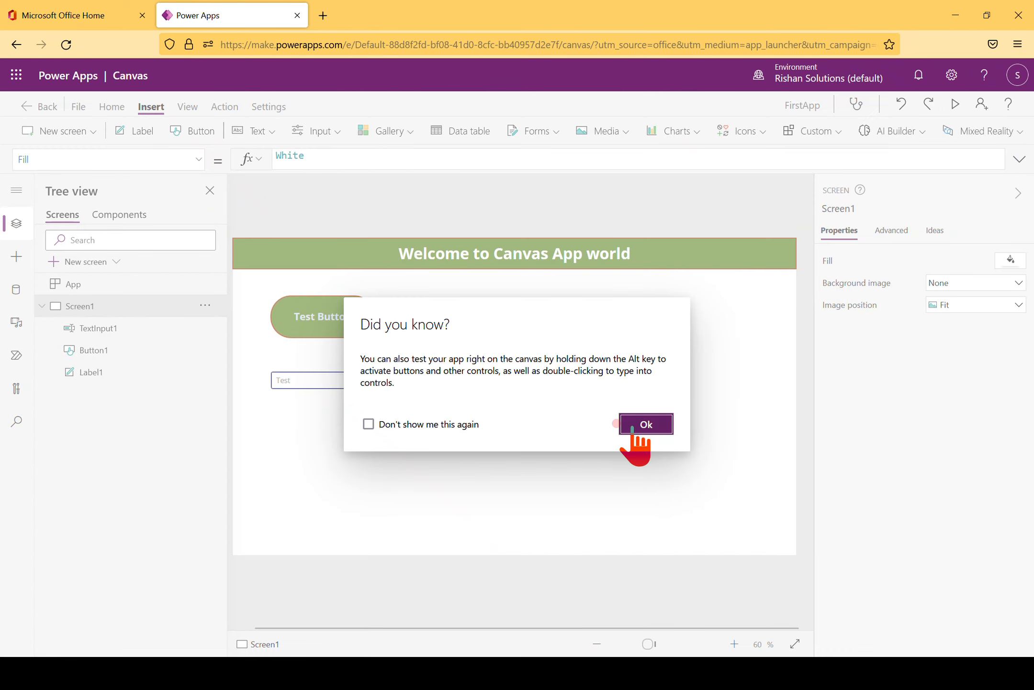
pyautogui.click(632, 424)
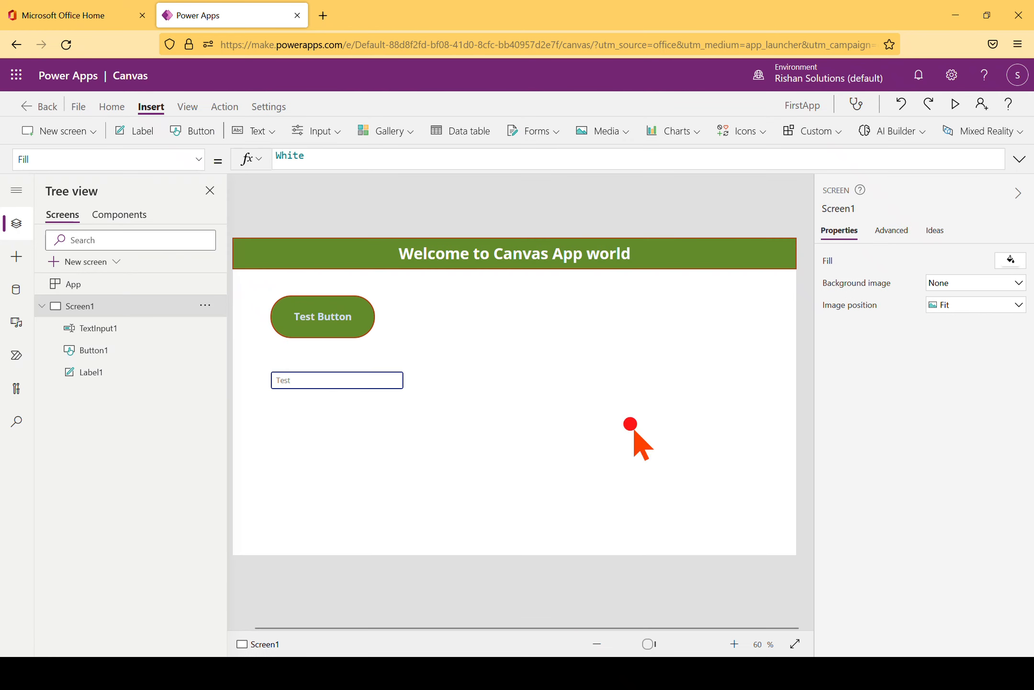
# Set the text input's default value to "Power Apps"
pyautogui.click(336, 385)
pyautogui.click(966, 259)
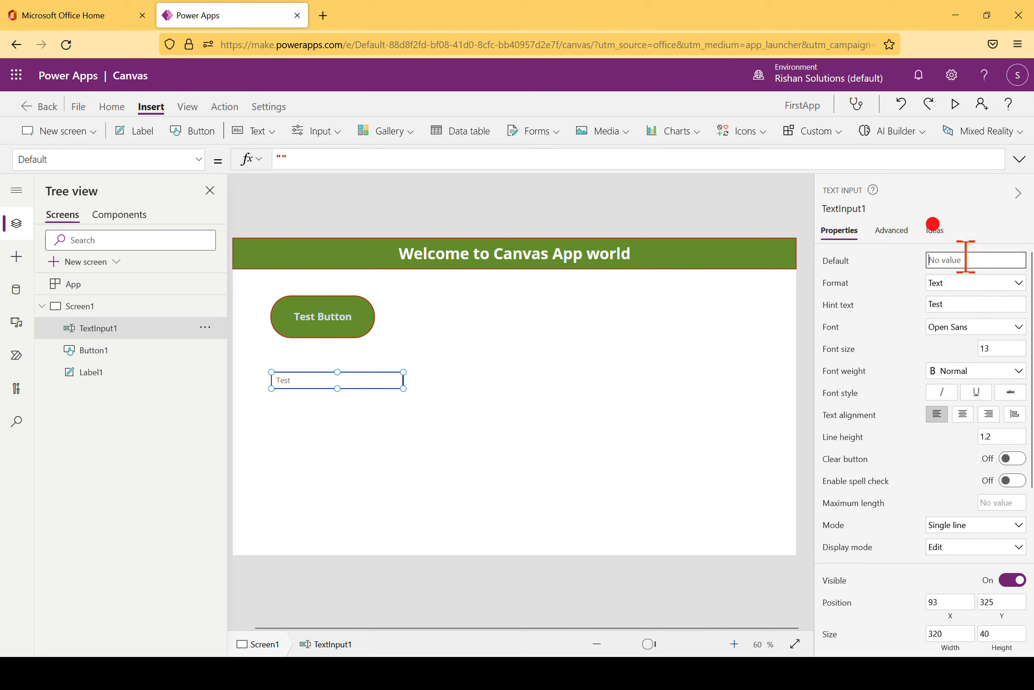
pyautogui.write('Power Apps')
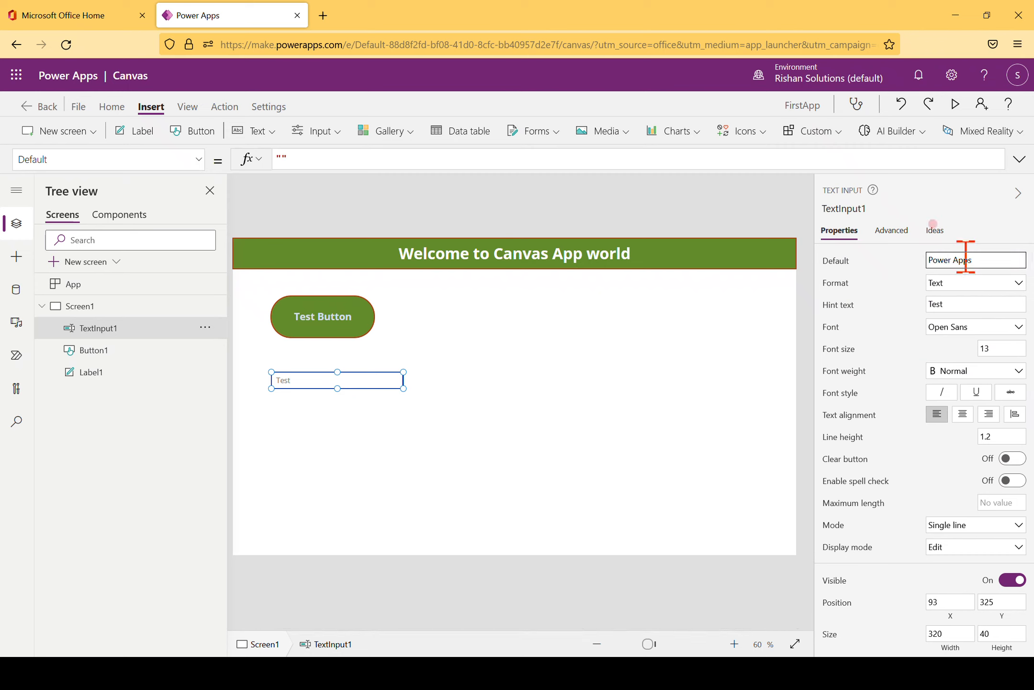
pyautogui.click(877, 280)
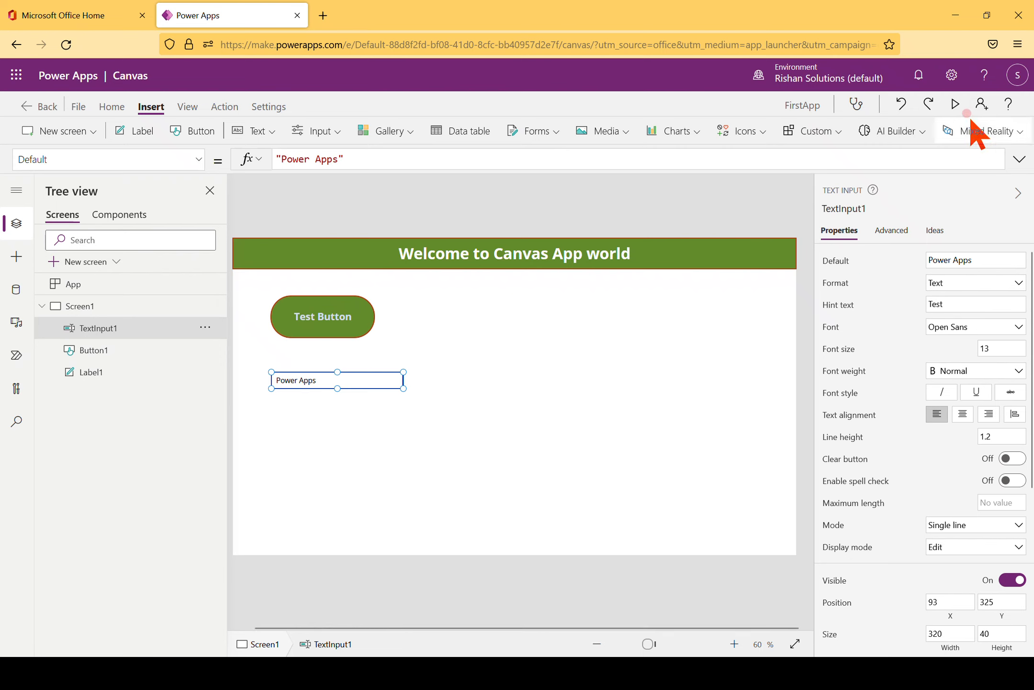
# Preview the app and test the text input by adding "fdfd" and erasing all its text, closing the preview when done
pyautogui.click(955, 104)
pyautogui.click(208, 359)
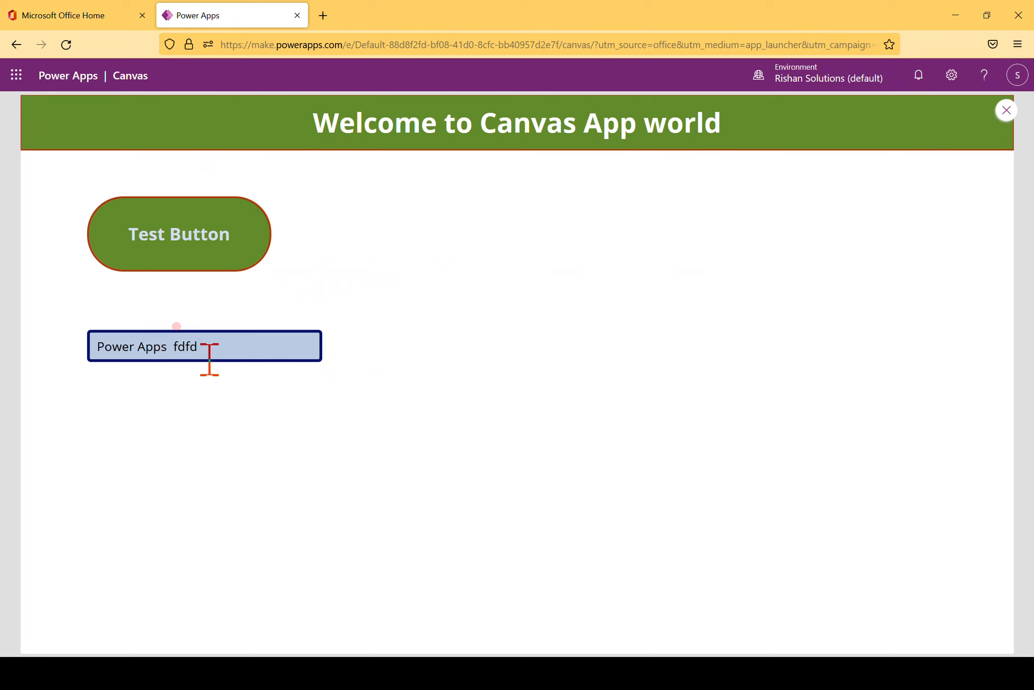
pyautogui.press('BackSpace')
pyautogui.press('BackSpace')
pyautogui.press('BackSpace')
pyautogui.press('BackSpace')
pyautogui.press('BackSpace')
pyautogui.press('BackSpace')
pyautogui.press('BackSpace')
pyautogui.press('BackSpace')
pyautogui.press('BackSpace')
pyautogui.press('BackSpace')
pyautogui.press('BackSpace')
pyautogui.press('BackSpace')
pyautogui.press('BackSpace')
pyautogui.press('BackSpace')
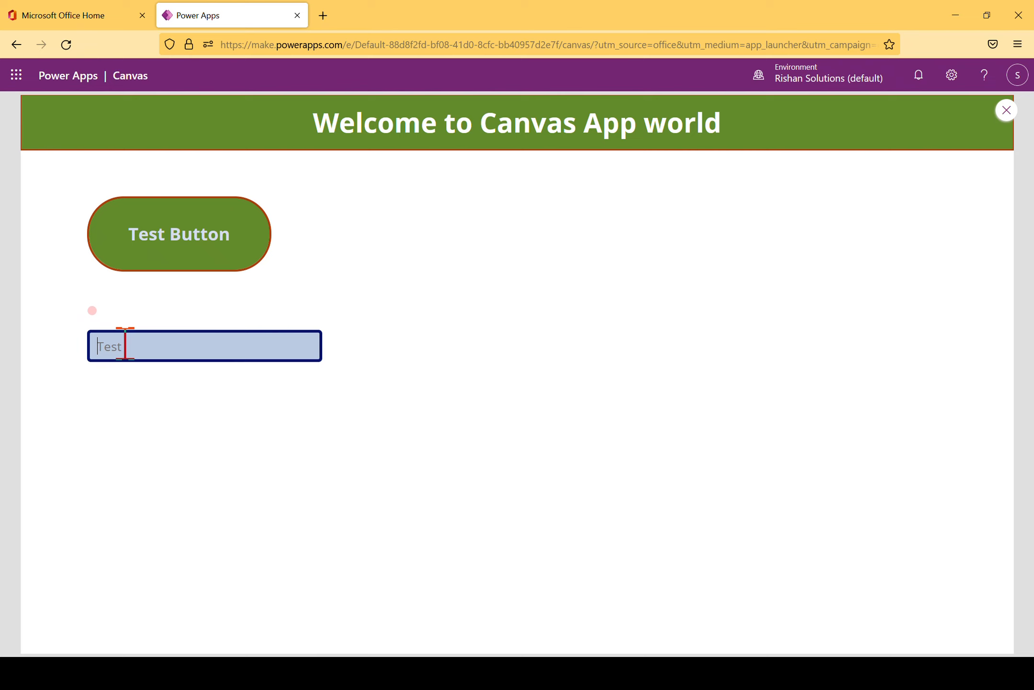
pyautogui.click(1007, 111)
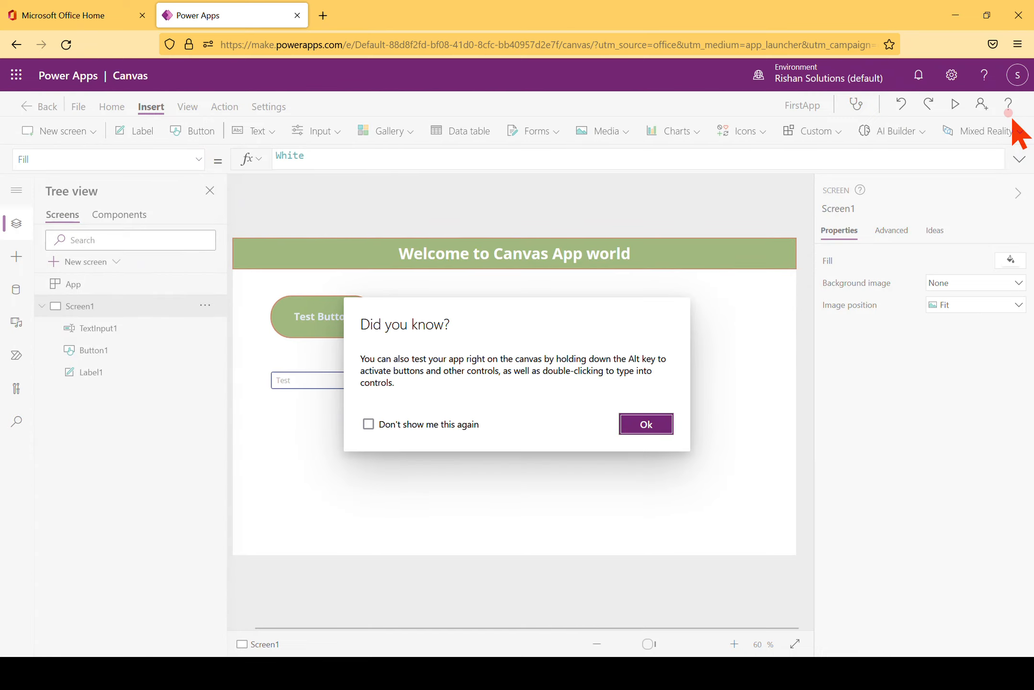
pyautogui.click(664, 424)
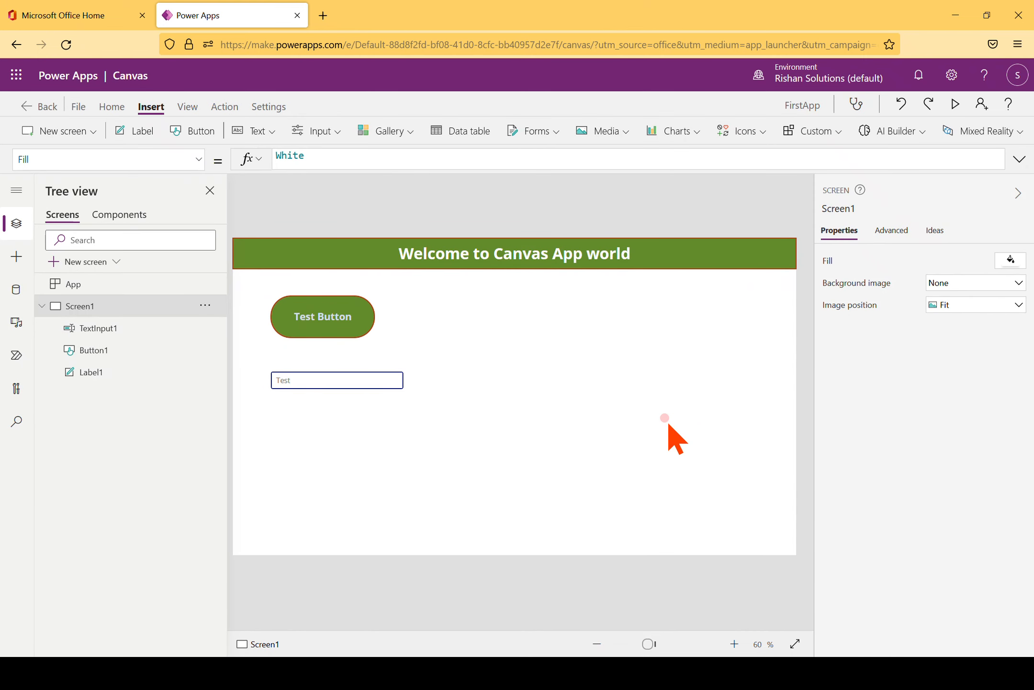
# Enable spell check for the text input and set its maximum length to 10
pyautogui.click(390, 385)
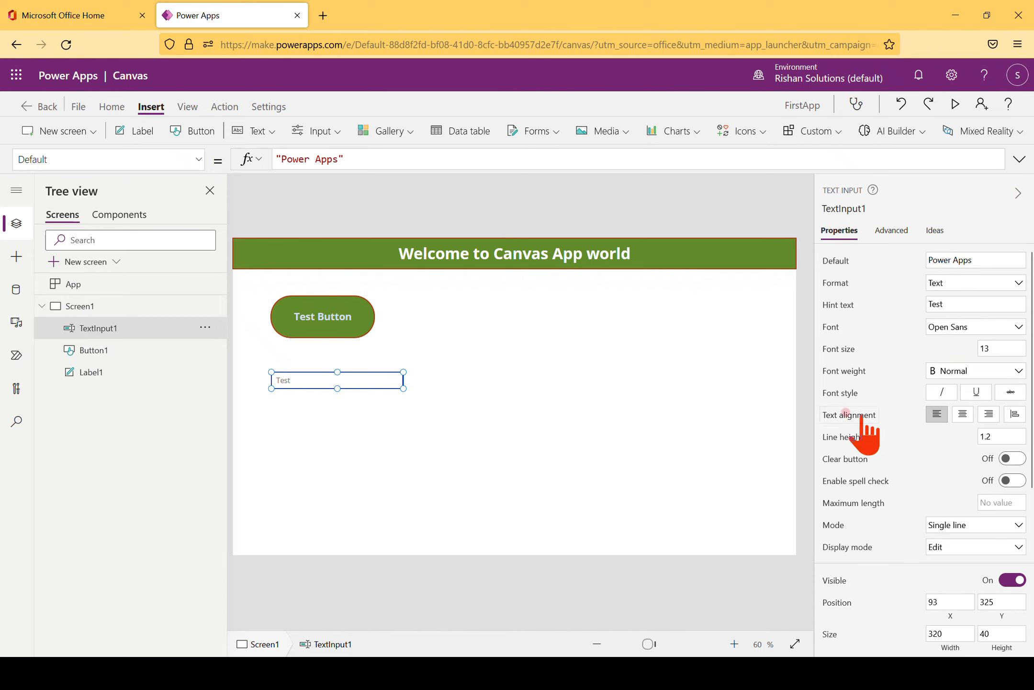
pyautogui.moveTo(1030, 379); pyautogui.dragTo(1032, 435)
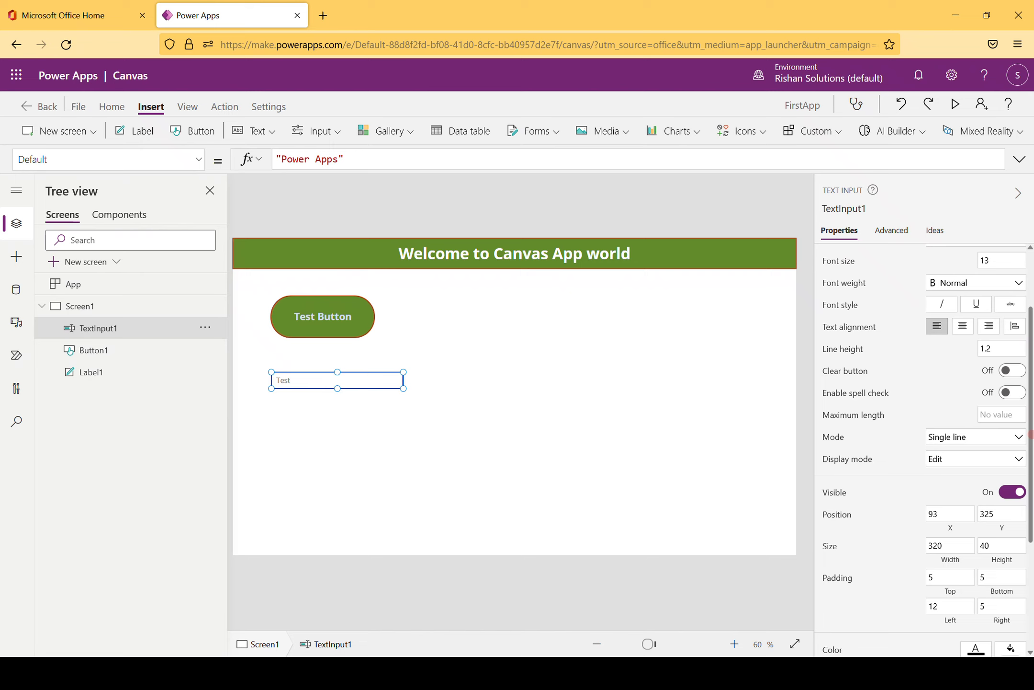
pyautogui.click(1019, 373)
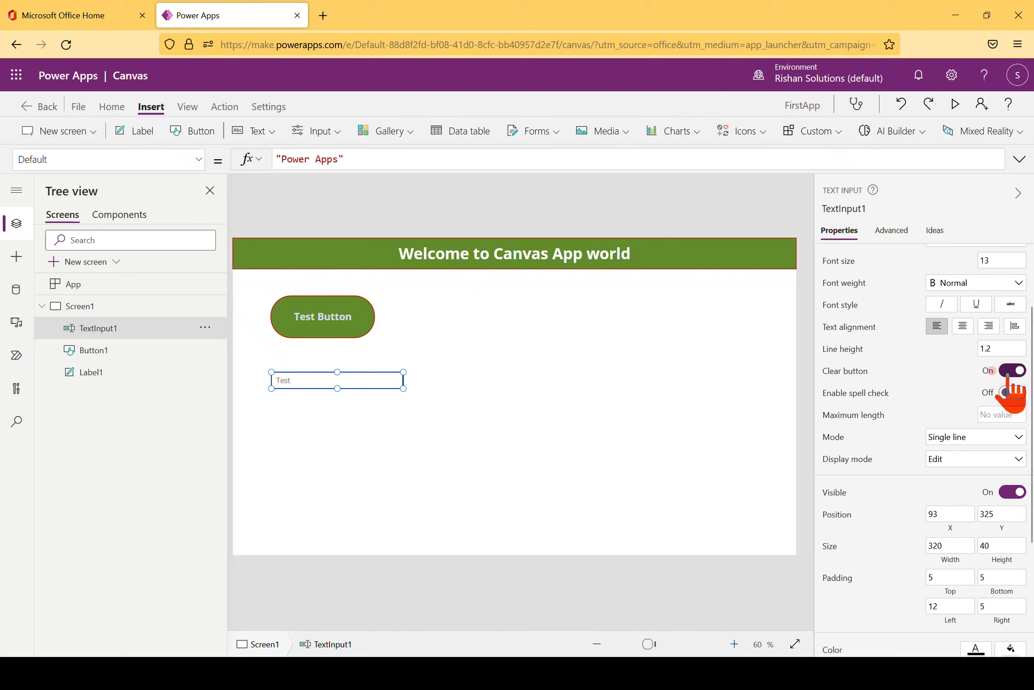
pyautogui.click(1008, 373)
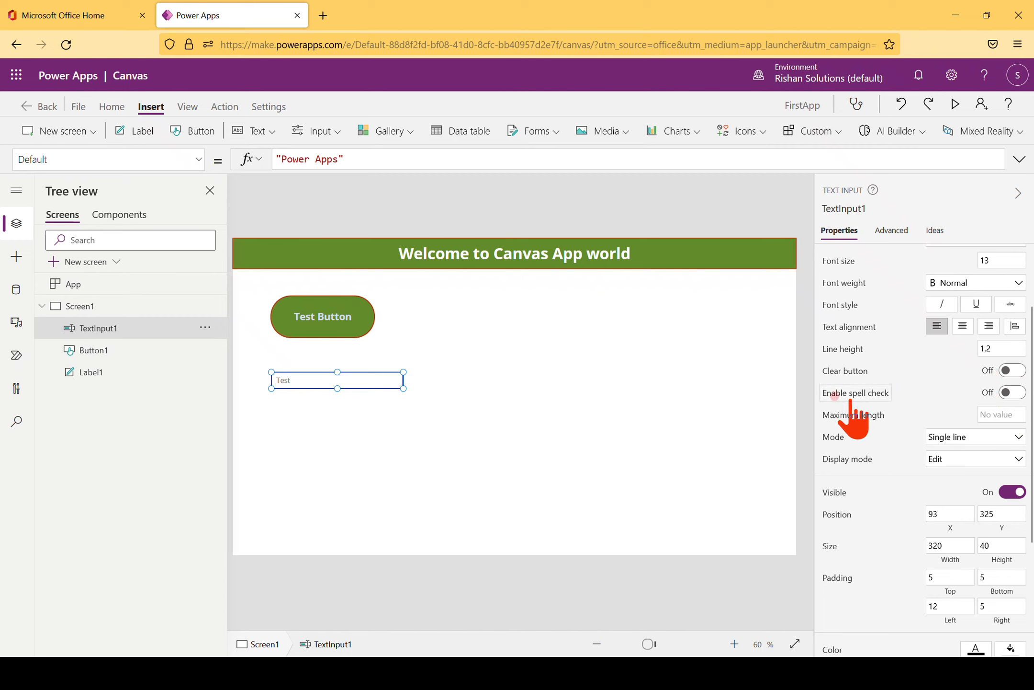
pyautogui.click(1006, 393)
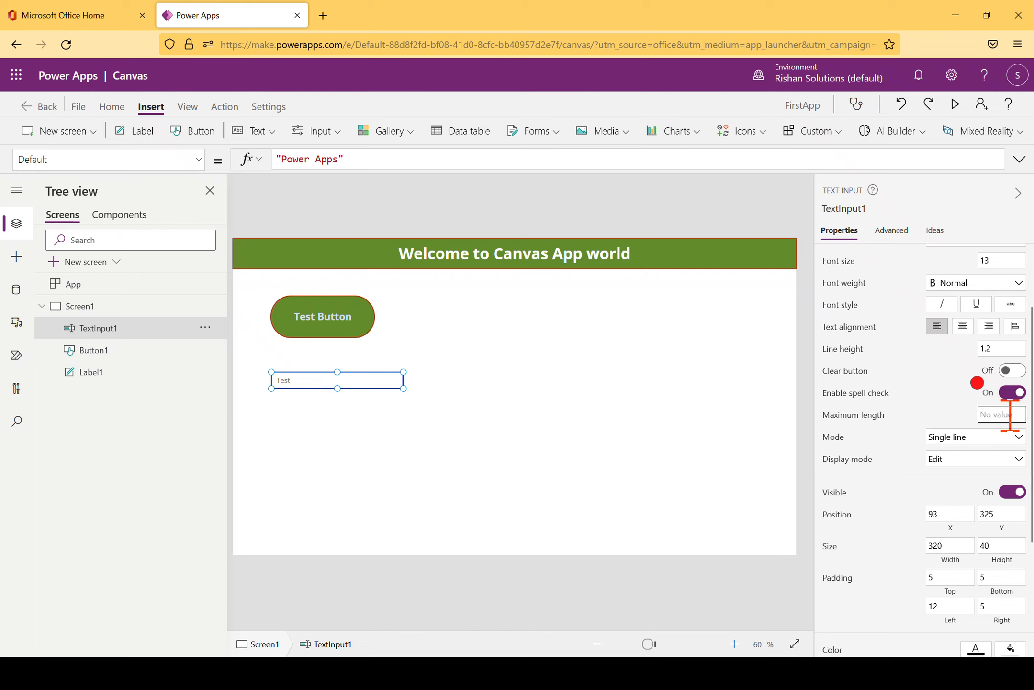
pyautogui.write('10')
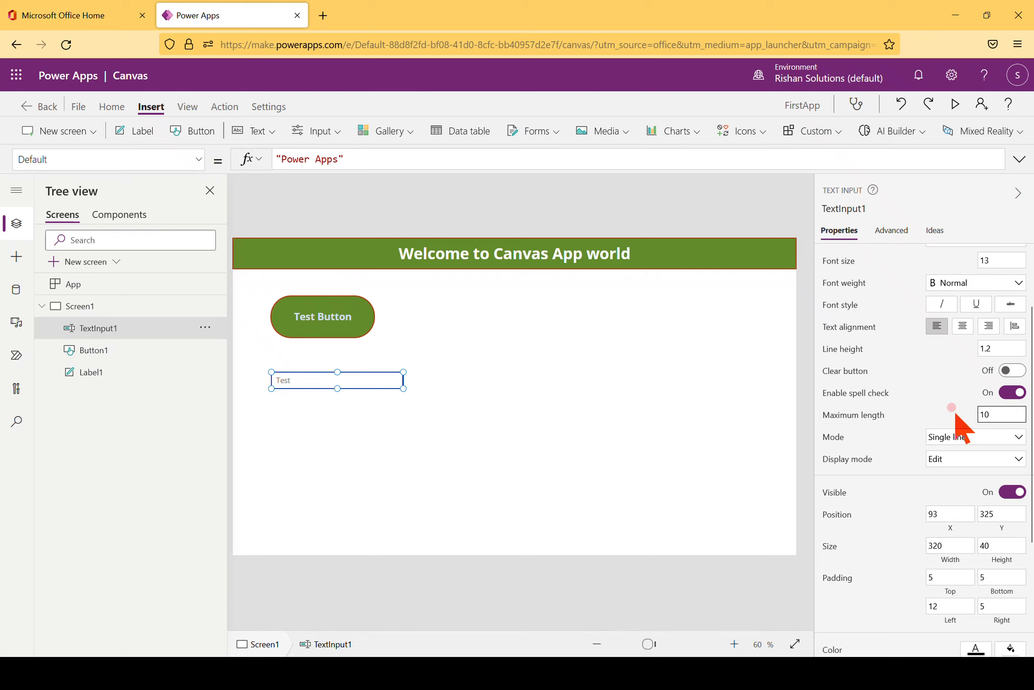
pyautogui.click(903, 422)
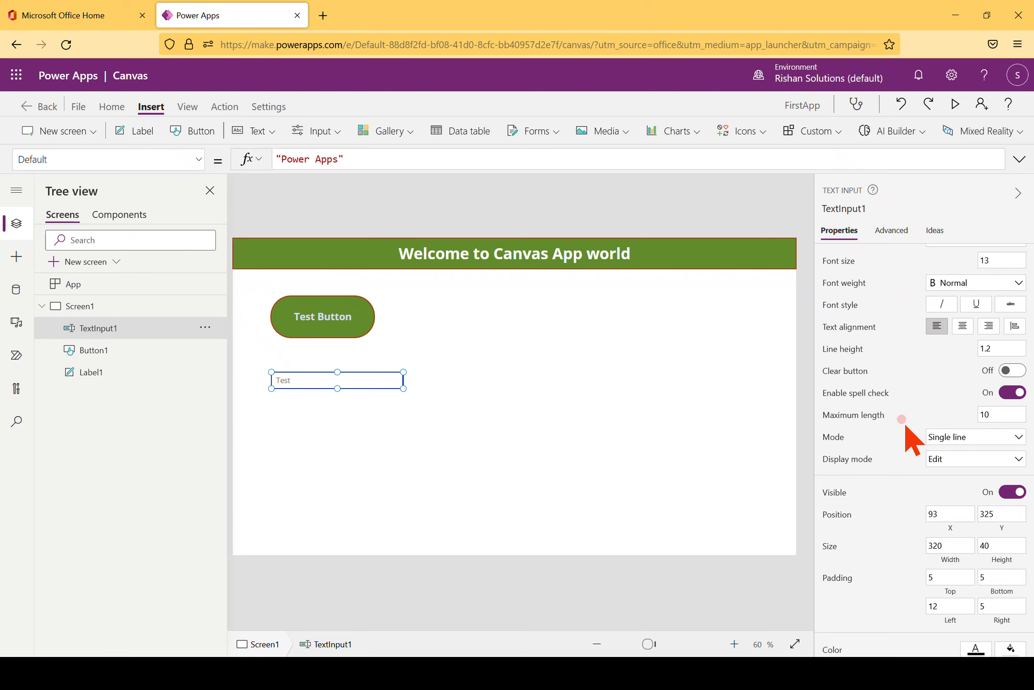
# Test the maximum length in the app preview by entering "sharepoint" in the text input, and return to editing
pyautogui.click(955, 104)
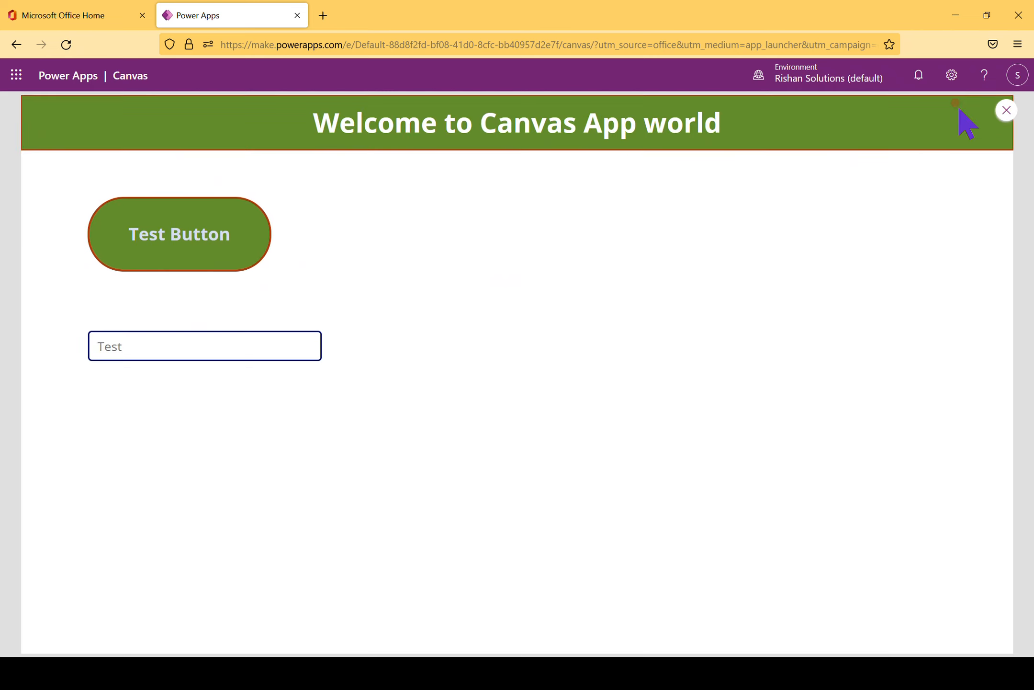
pyautogui.click(188, 346)
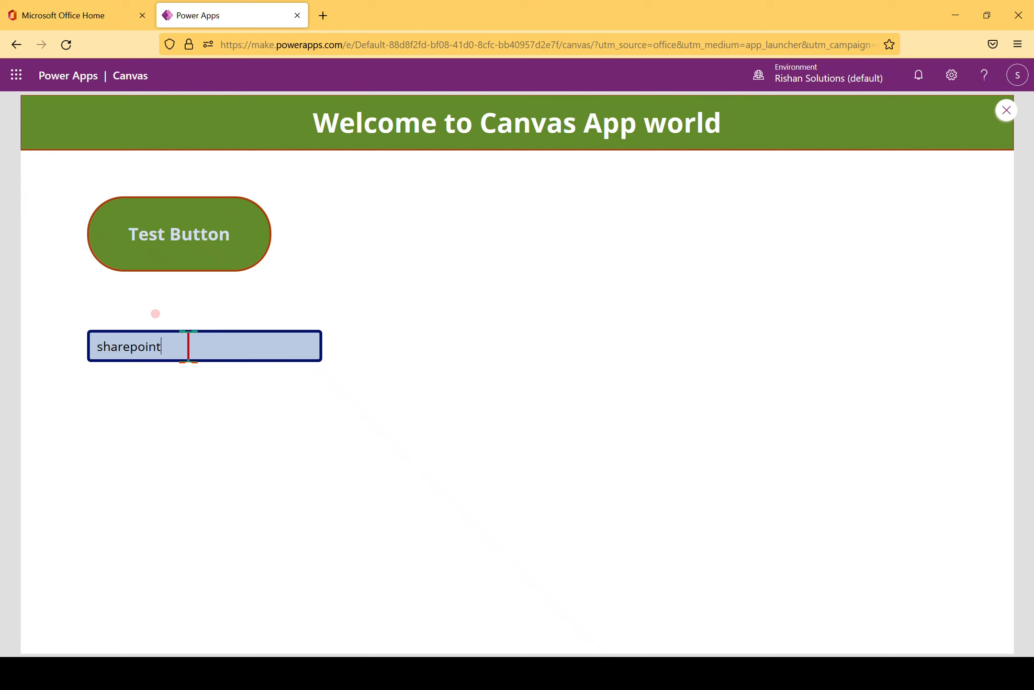
pyautogui.click(1006, 110)
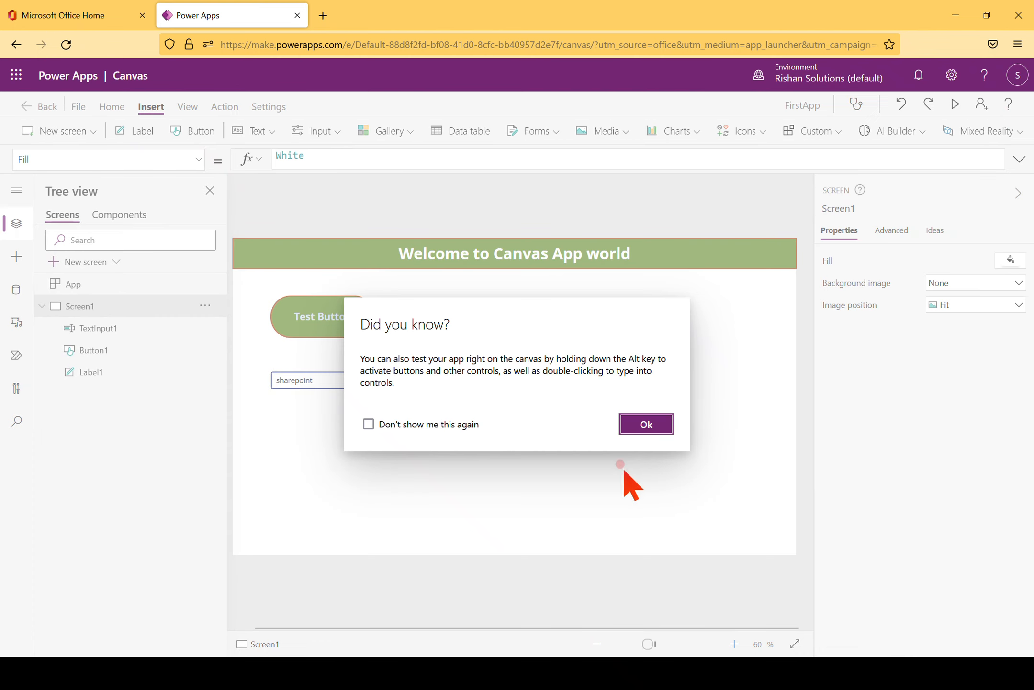
pyautogui.click(646, 424)
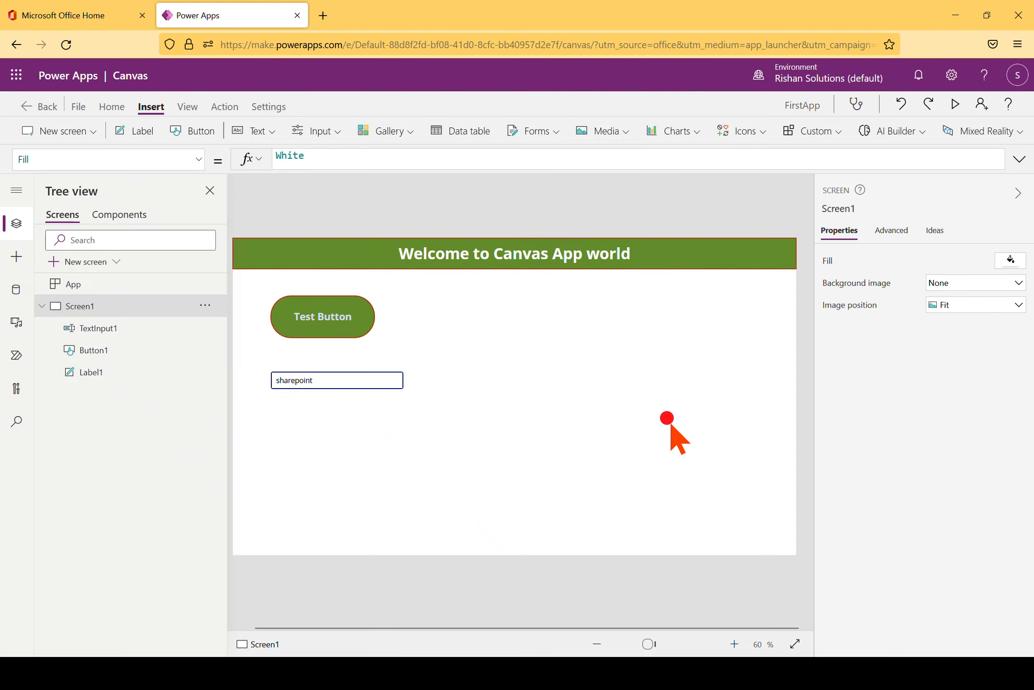
# Preview the app again and correct "sharepoint" to the spelling suggestion "SharePoint" in the text input, closing the preview when done
pyautogui.click(955, 103)
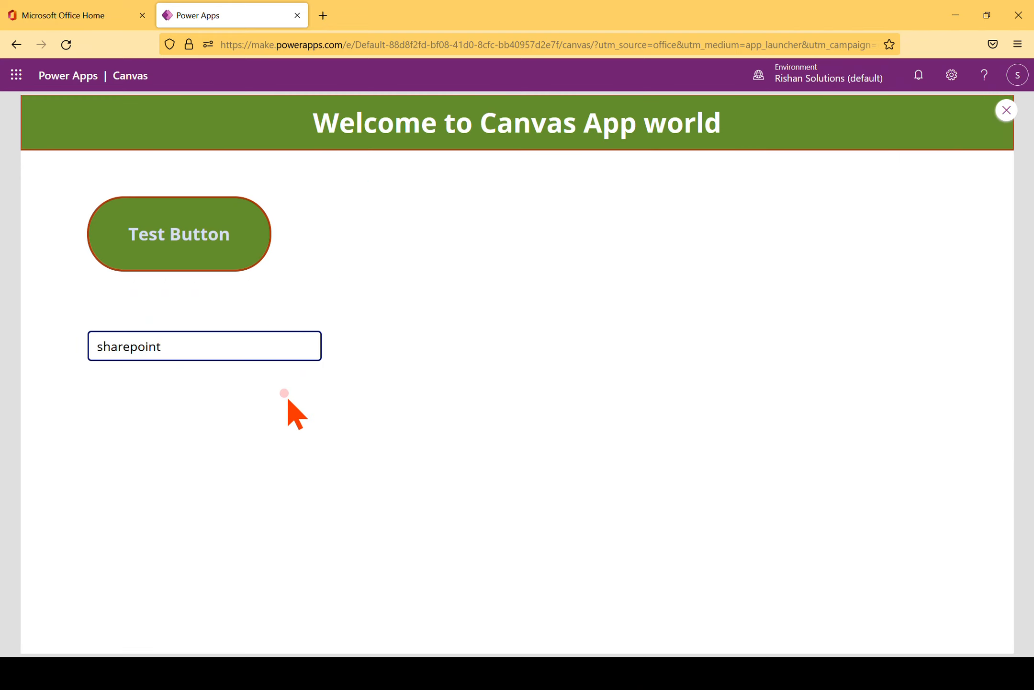
pyautogui.click(222, 347)
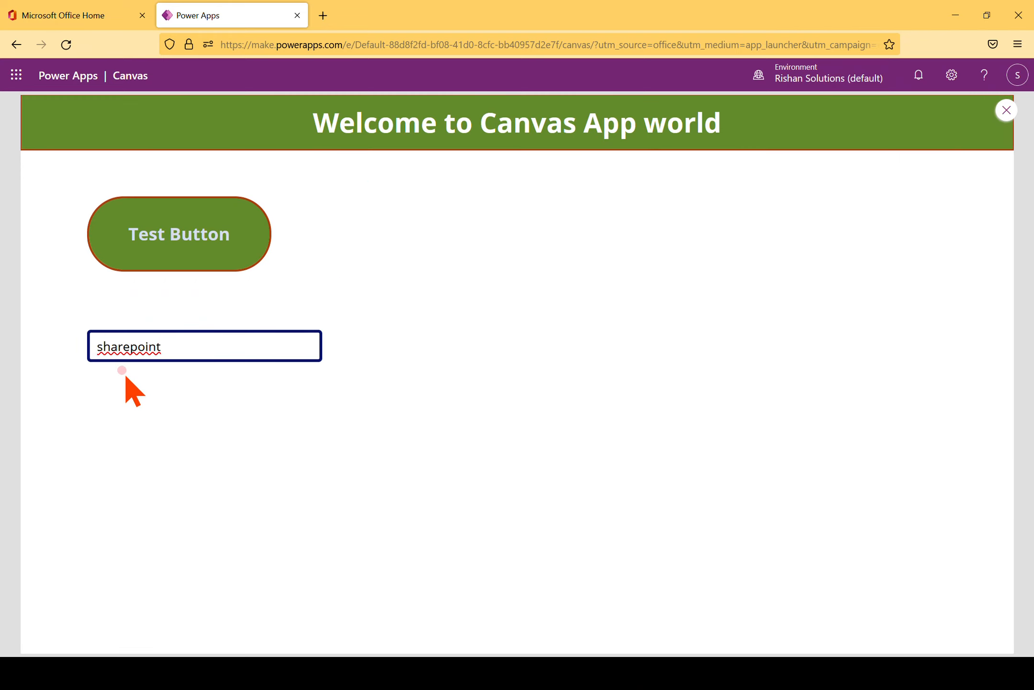
pyautogui.click(102, 346)
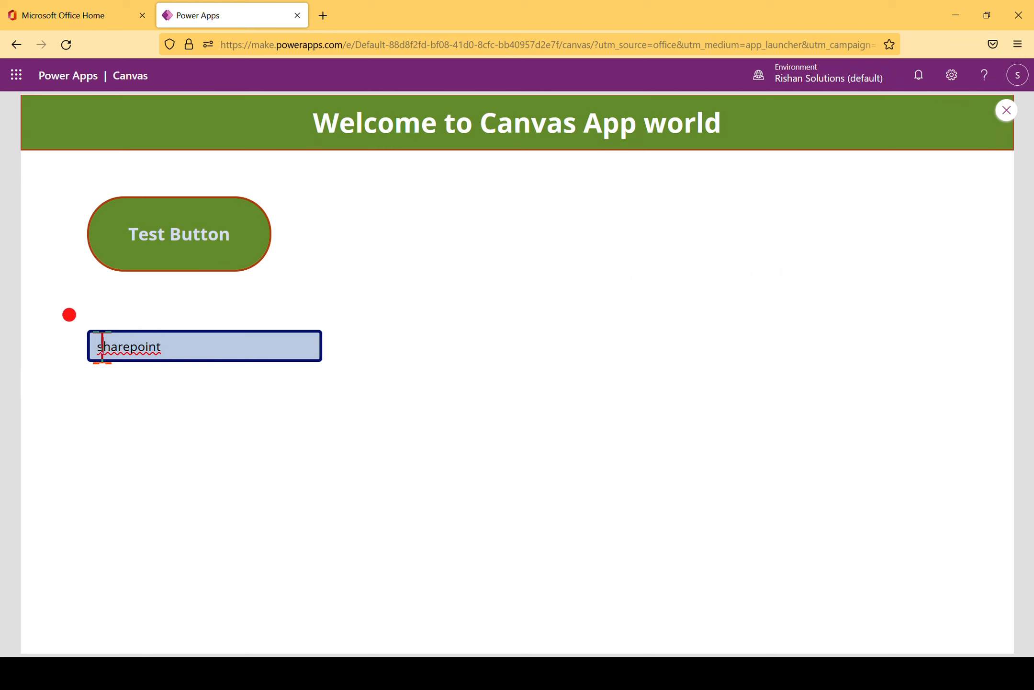
pyautogui.click(121, 348)
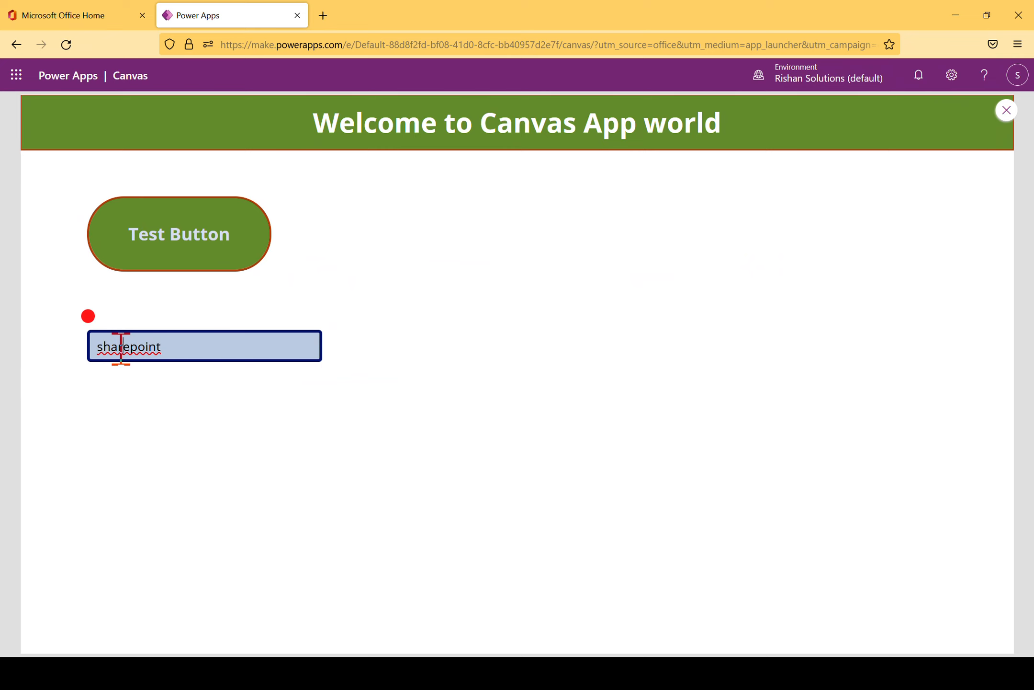
pyautogui.rightClick(120, 348)
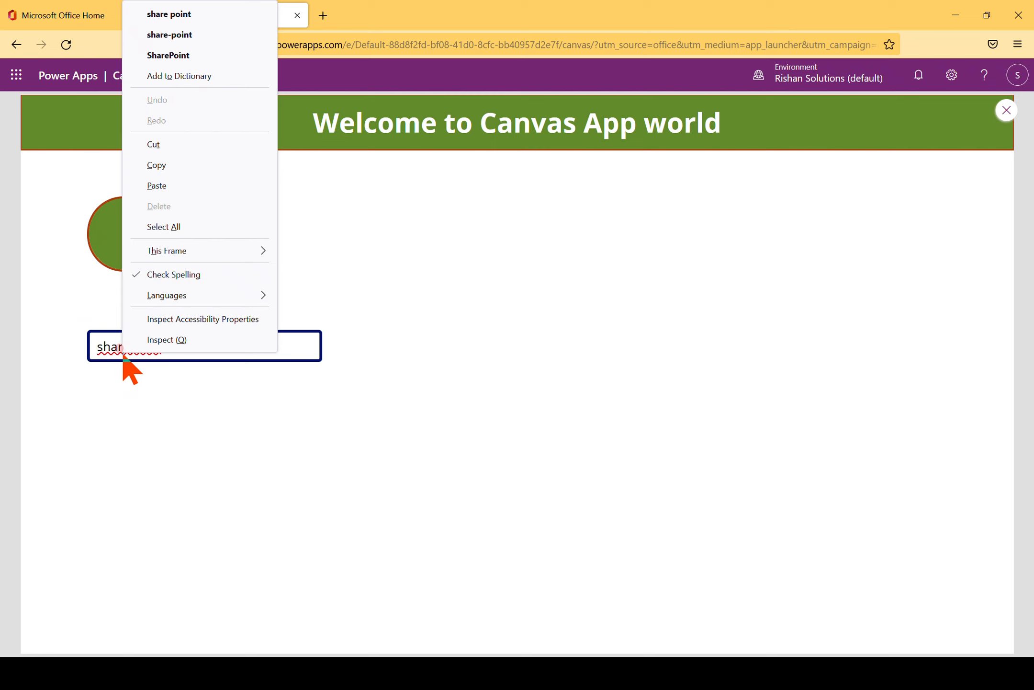
pyautogui.click(187, 55)
pyautogui.click(185, 347)
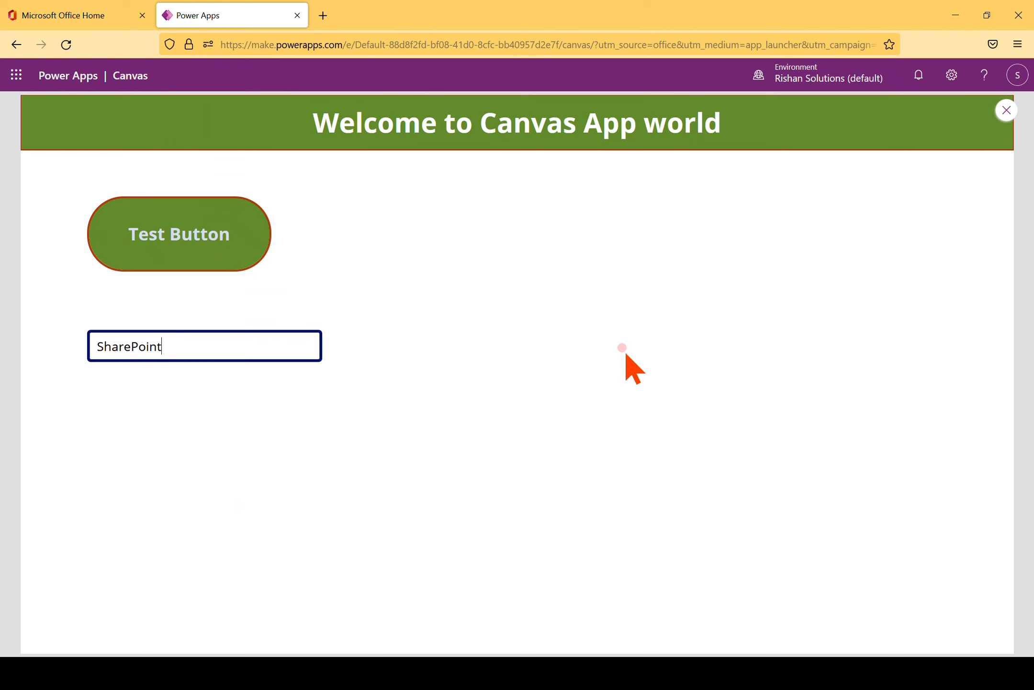
pyautogui.click(1008, 110)
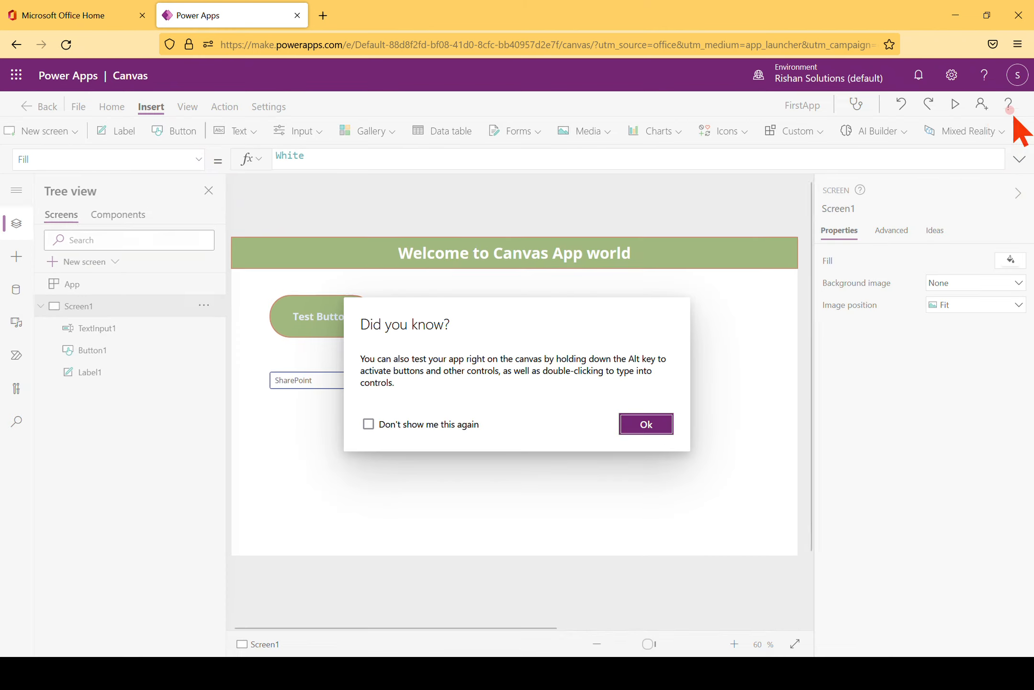
pyautogui.click(659, 430)
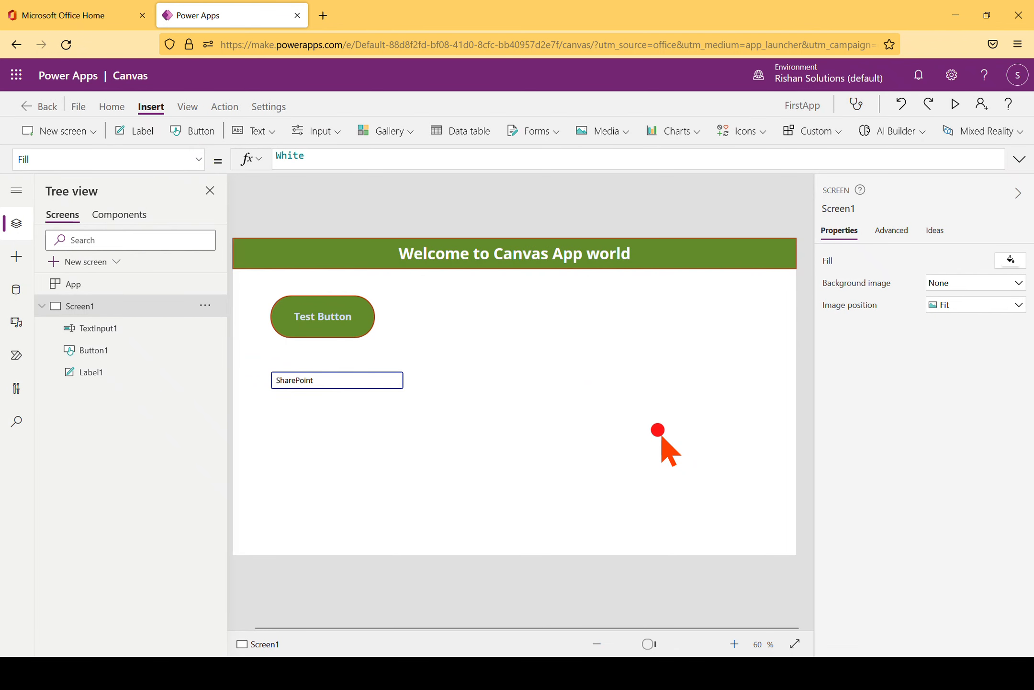
# Try the Multiline and Password modes on the text input and return its mode to Single line
pyautogui.click(374, 381)
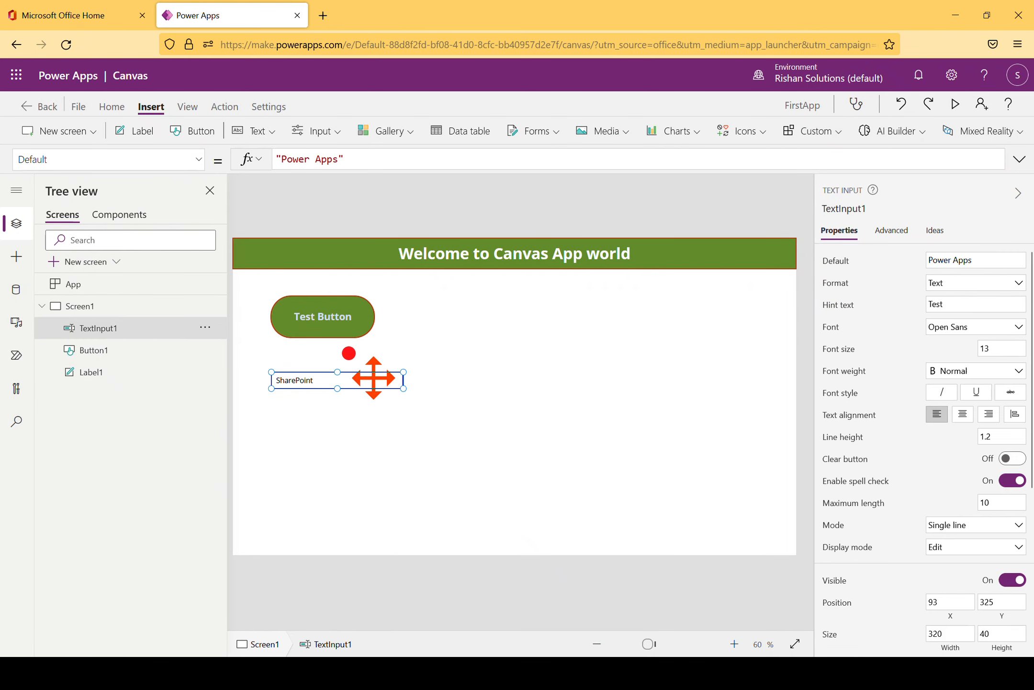
pyautogui.moveTo(1032, 390); pyautogui.dragTo(1031, 512)
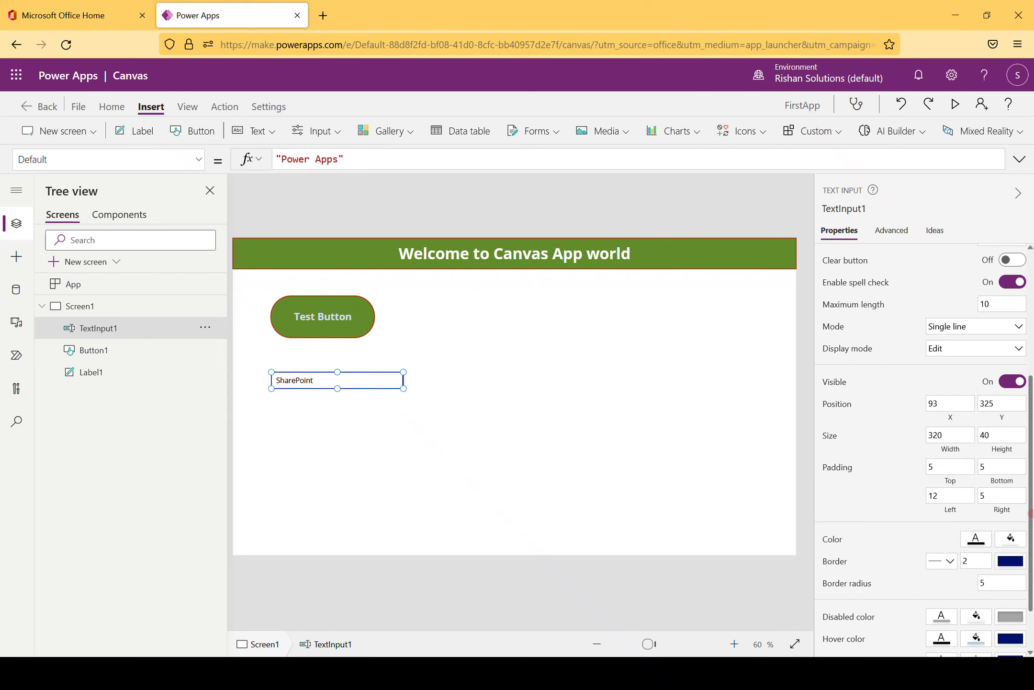
pyautogui.click(953, 328)
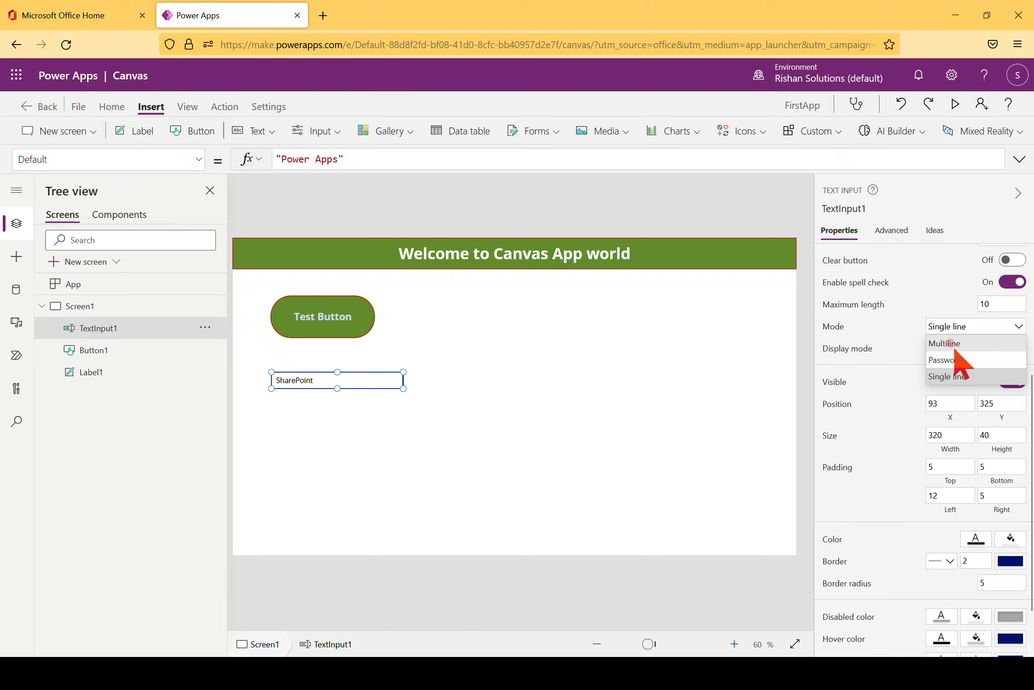
pyautogui.click(953, 344)
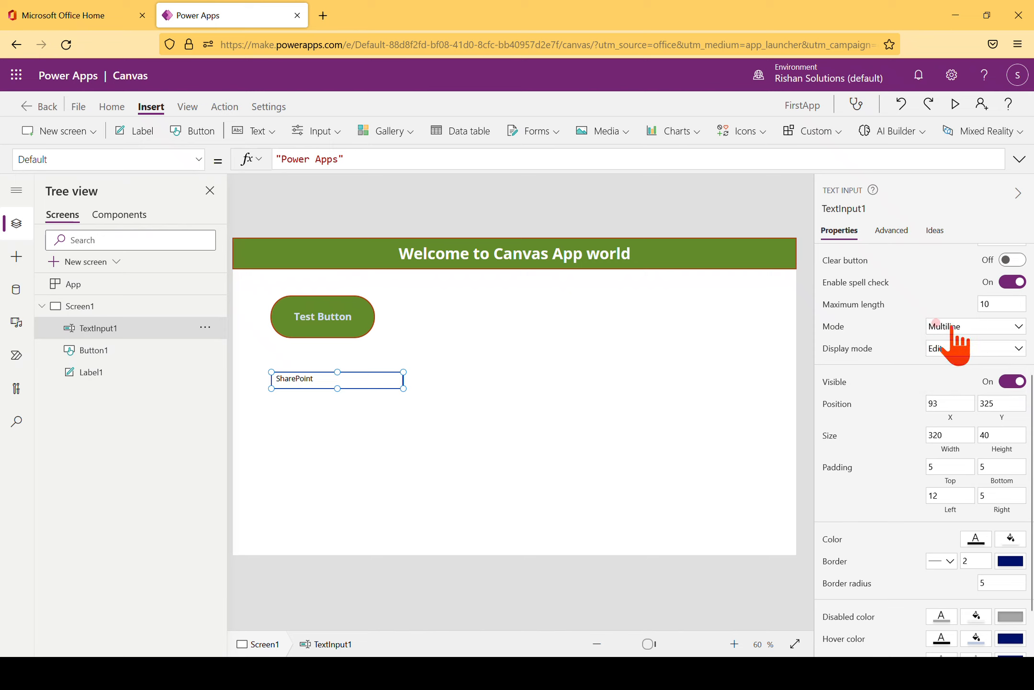
pyautogui.click(954, 329)
pyautogui.click(962, 357)
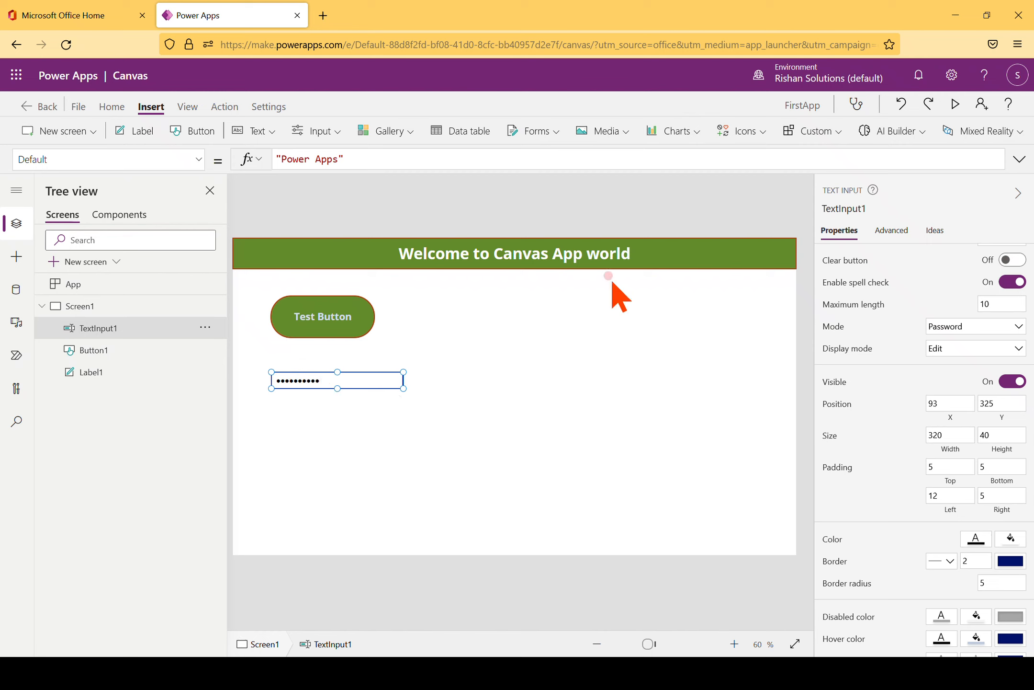
pyautogui.click(942, 328)
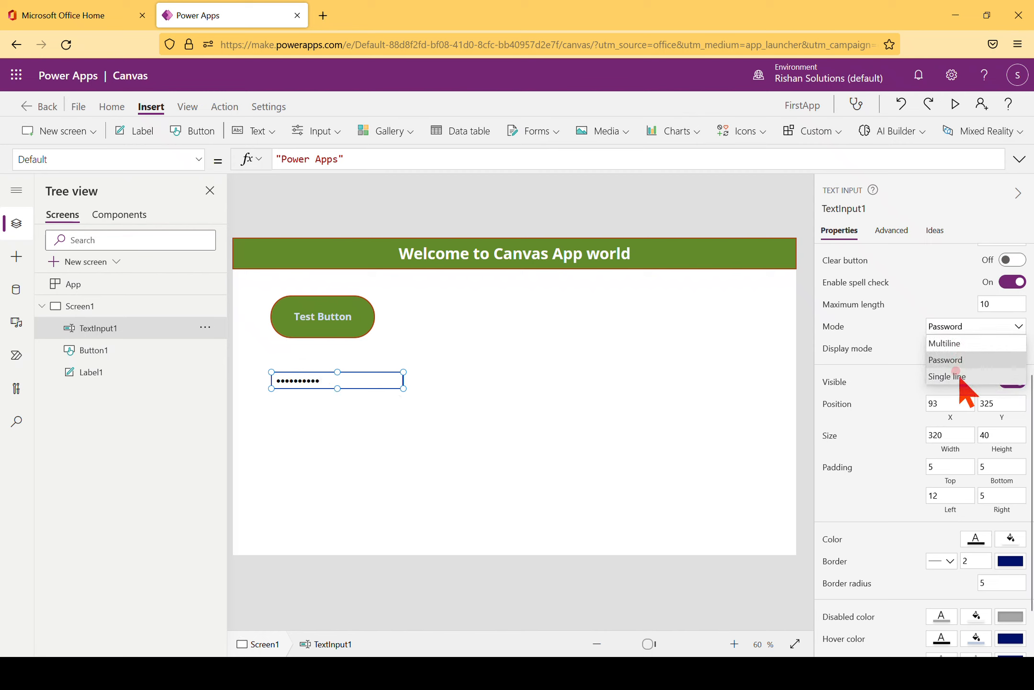
pyautogui.click(958, 374)
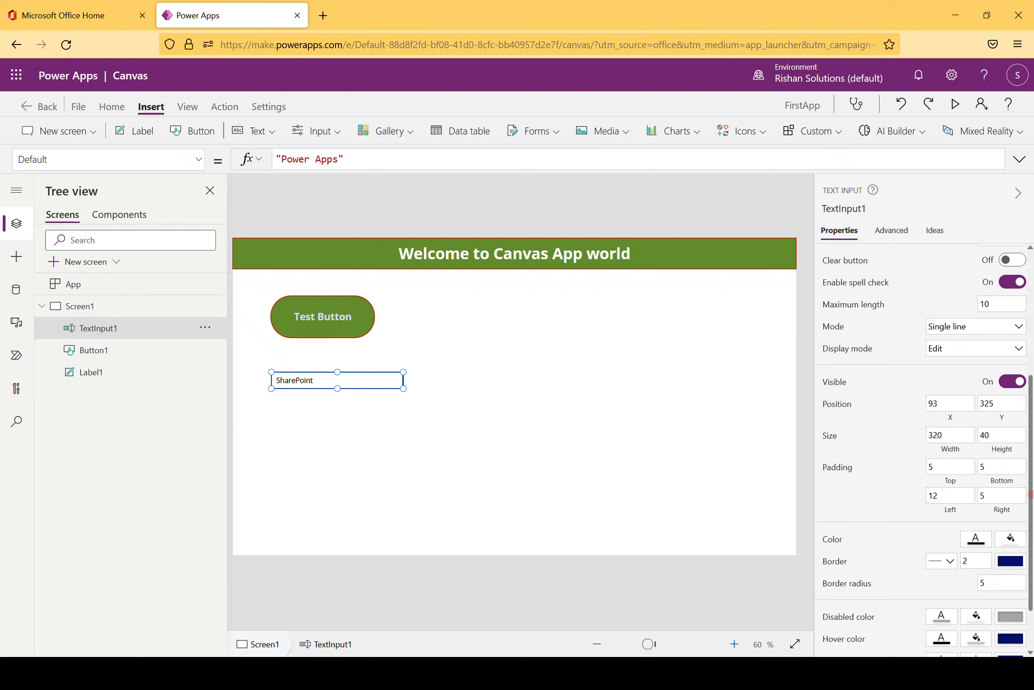
# Set the text input's font color to the dark orange theme color RGBA(172, 62, 11, 1)
pyautogui.scroll(-1, 1027, 460)
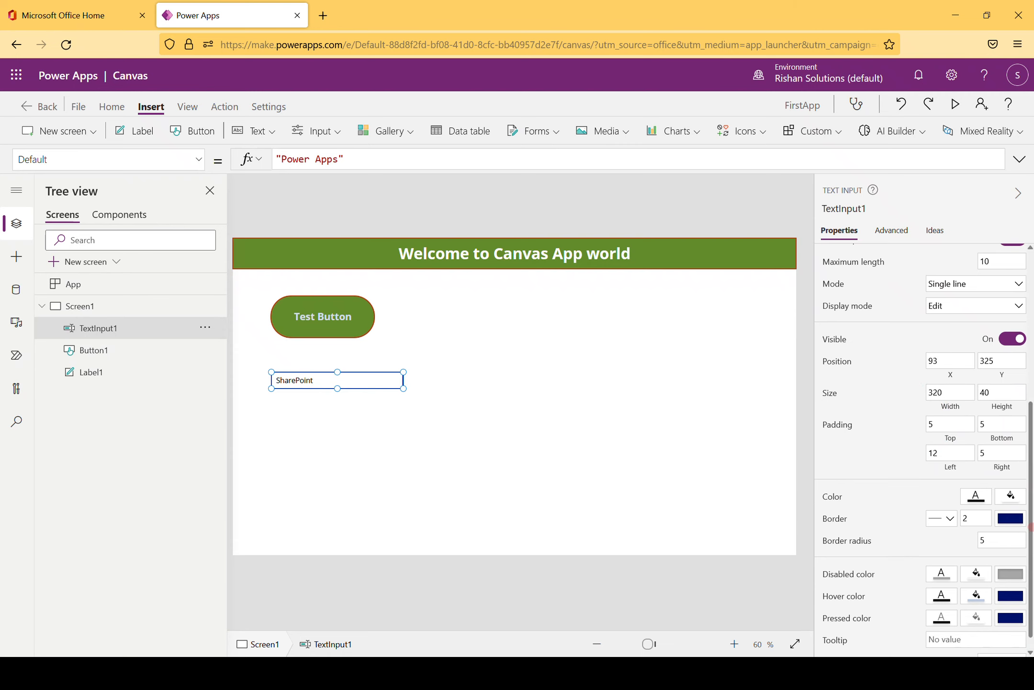
pyautogui.click(975, 496)
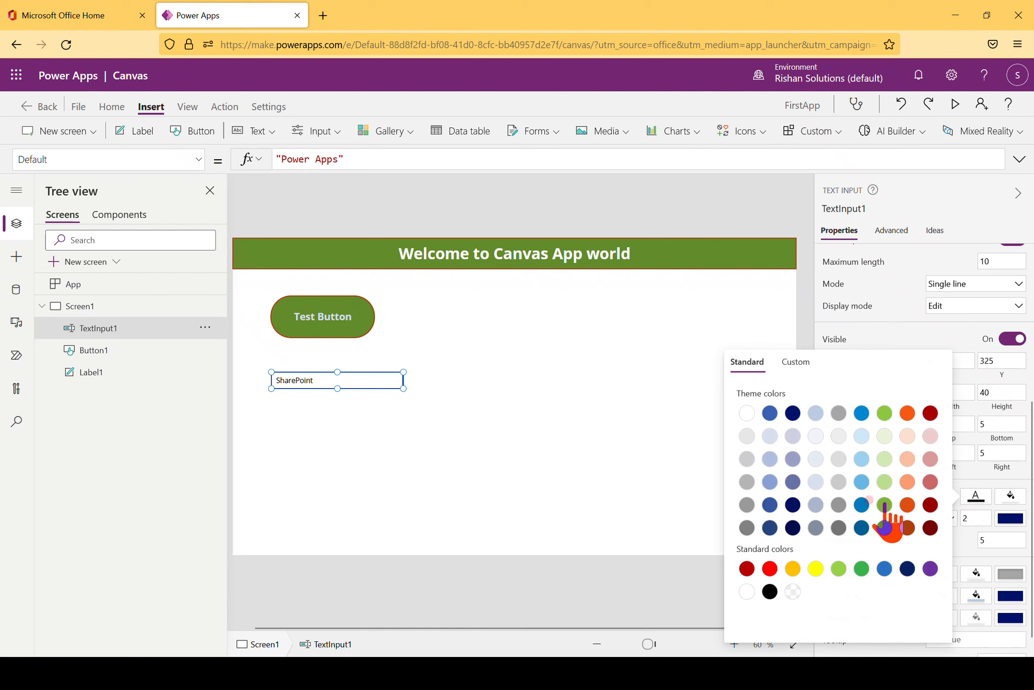
pyautogui.click(884, 527)
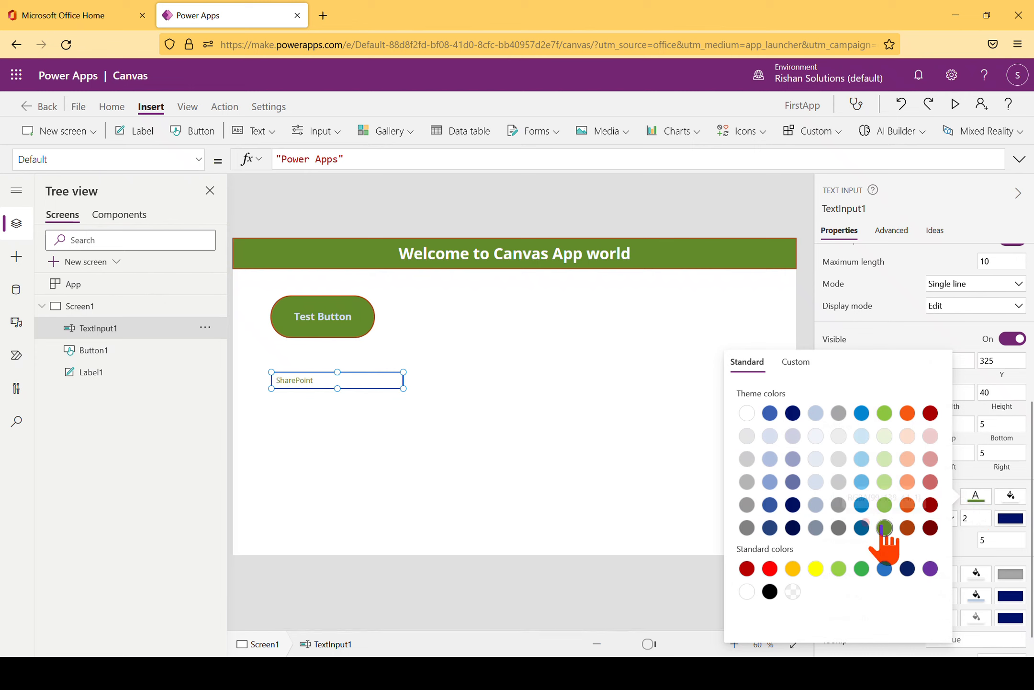
pyautogui.click(903, 530)
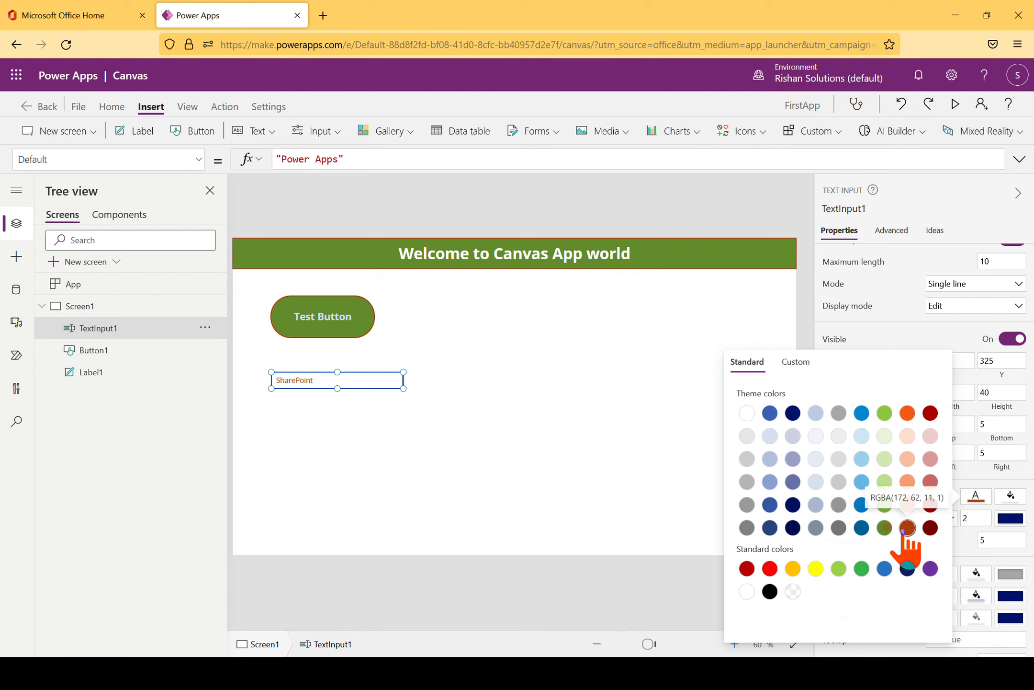
pyautogui.click(602, 437)
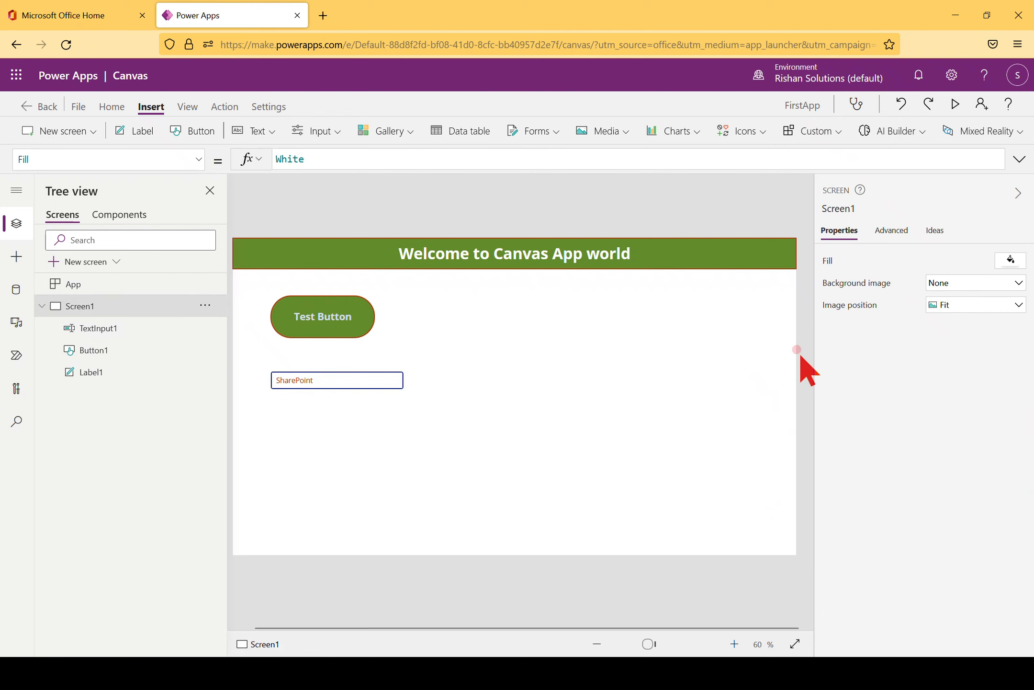
# Fill the text input's background with the lightest blue theme color
pyautogui.click(363, 382)
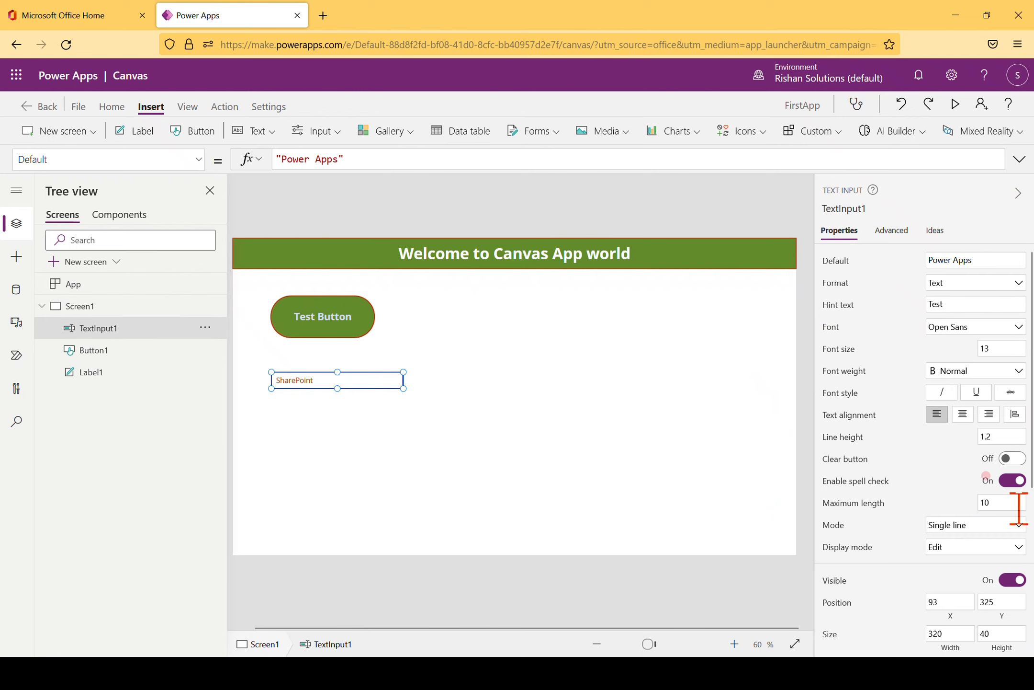
pyautogui.scroll(-5, 1015, 527)
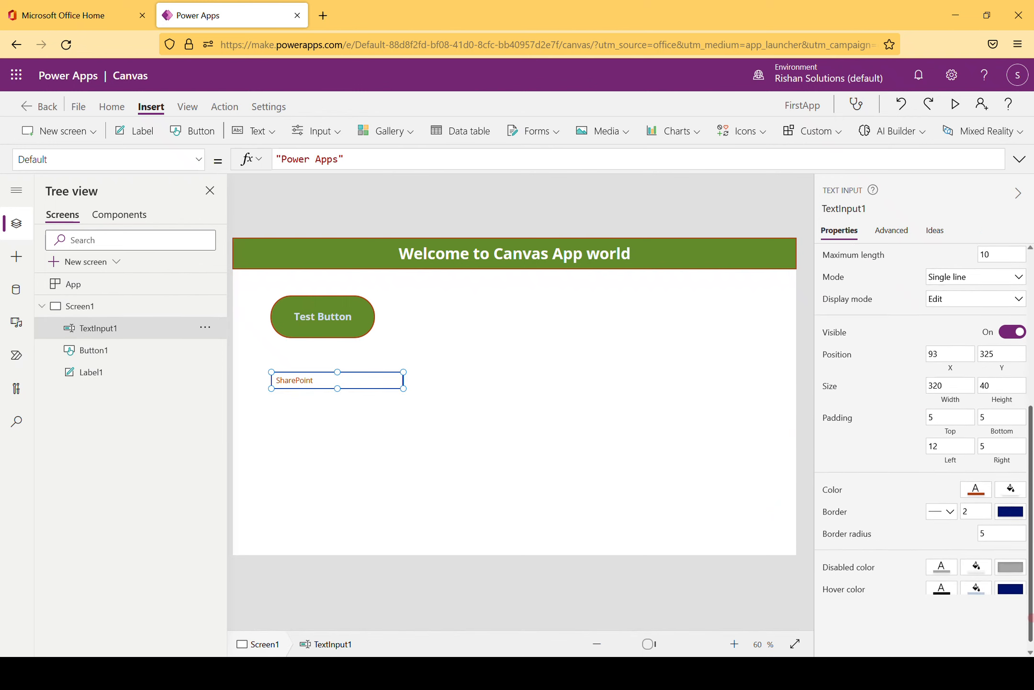
pyautogui.click(1010, 487)
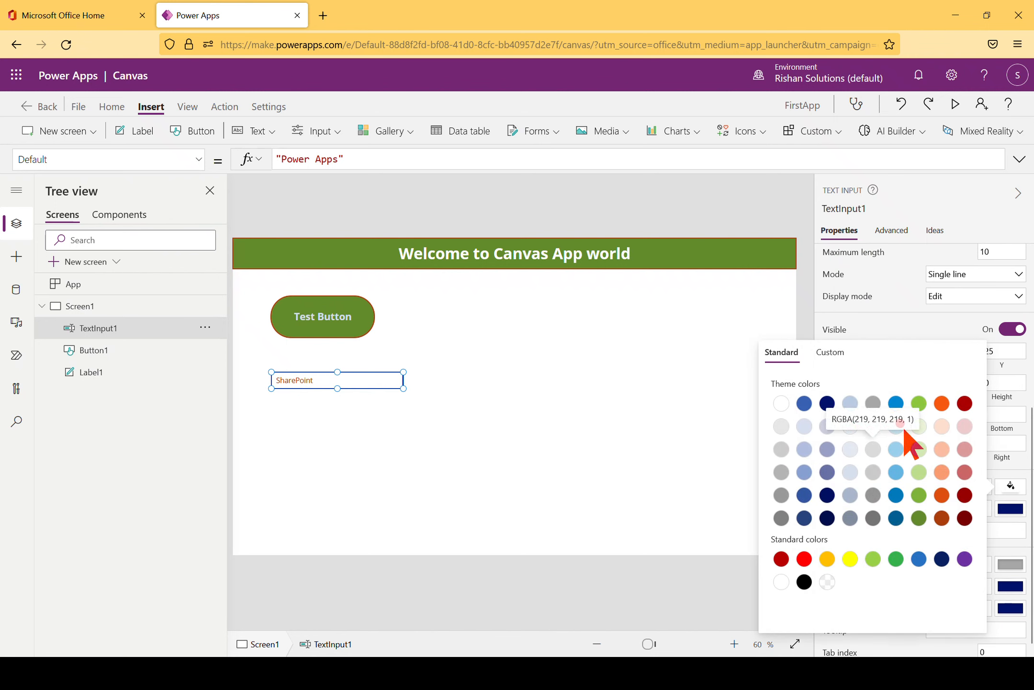
pyautogui.click(850, 427)
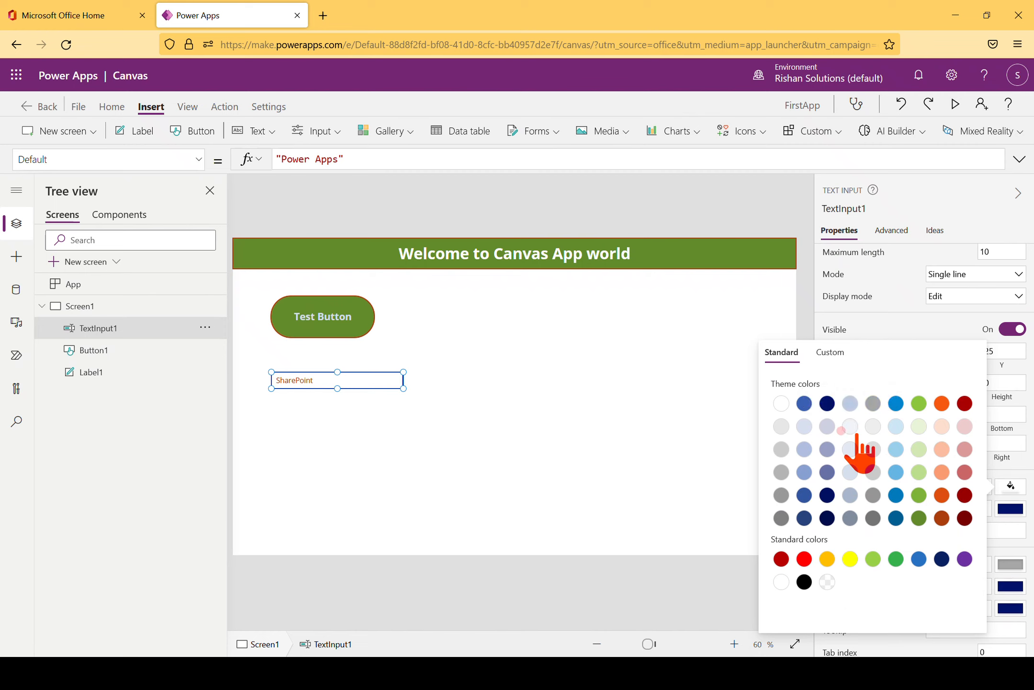
pyautogui.click(896, 426)
pyautogui.click(661, 447)
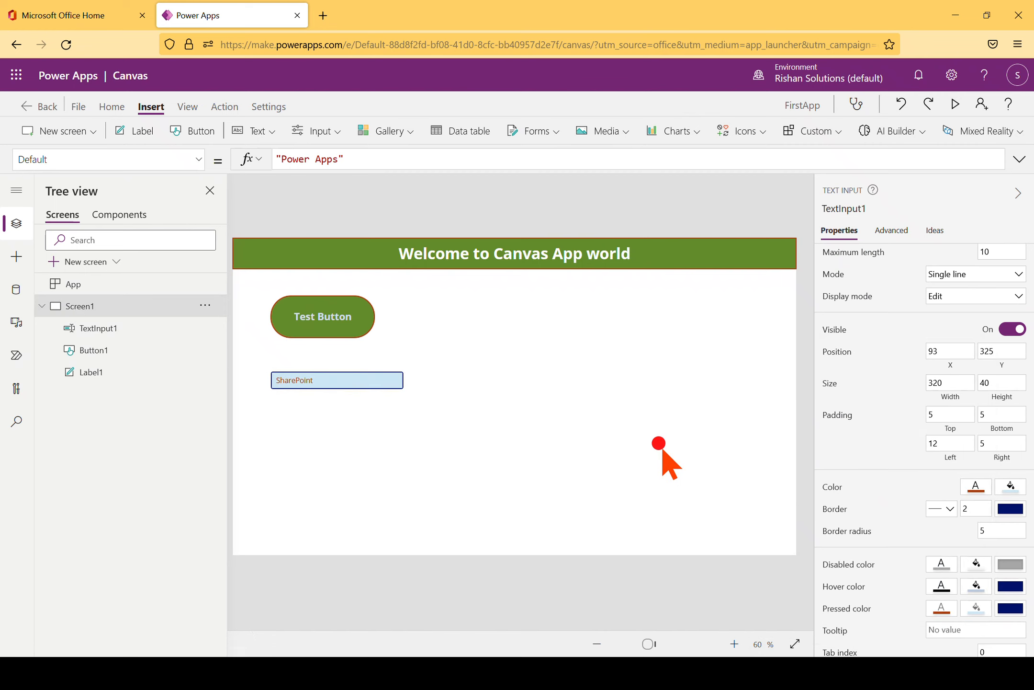
# Set the text input's border radius to 30
pyautogui.click(355, 381)
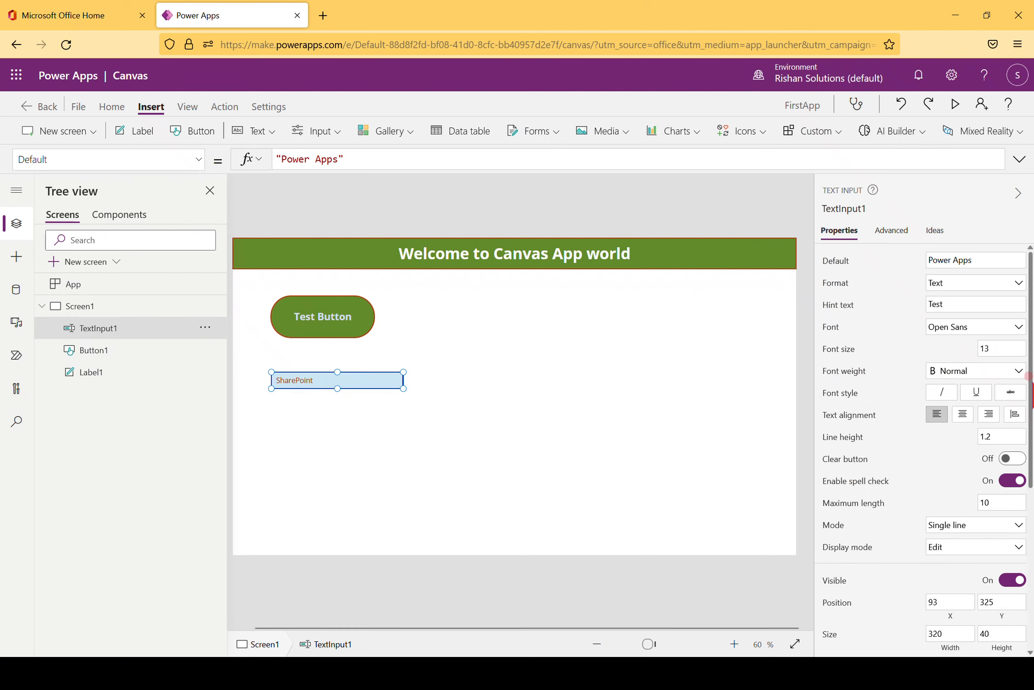
pyautogui.moveTo(1029, 390); pyautogui.dragTo(1031, 642)
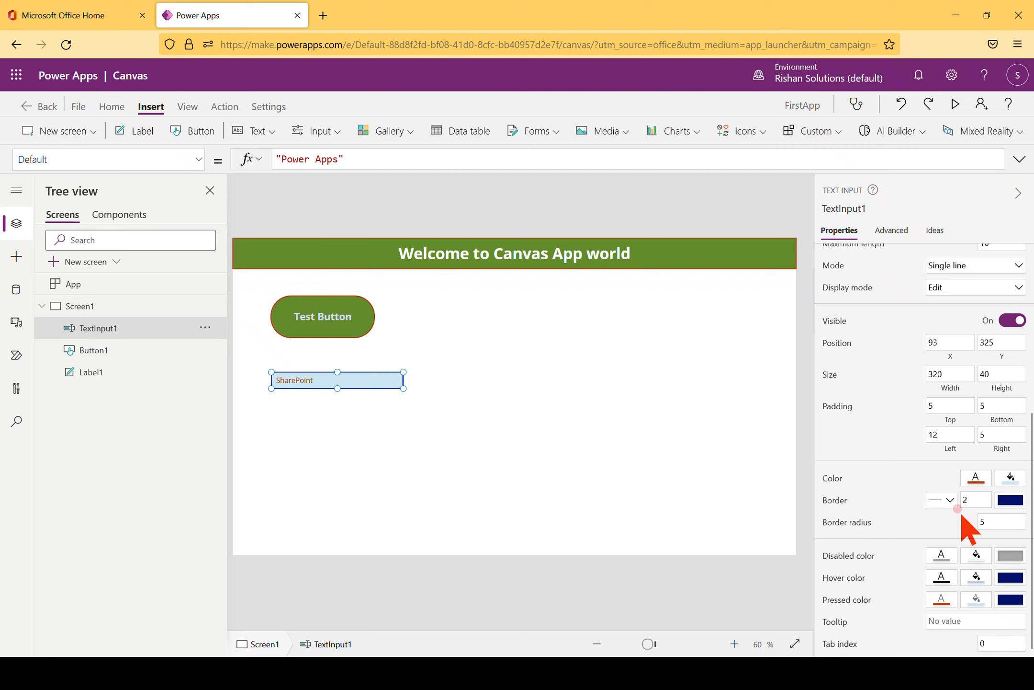
pyautogui.click(1008, 522)
pyautogui.write('30')
pyautogui.click(890, 517)
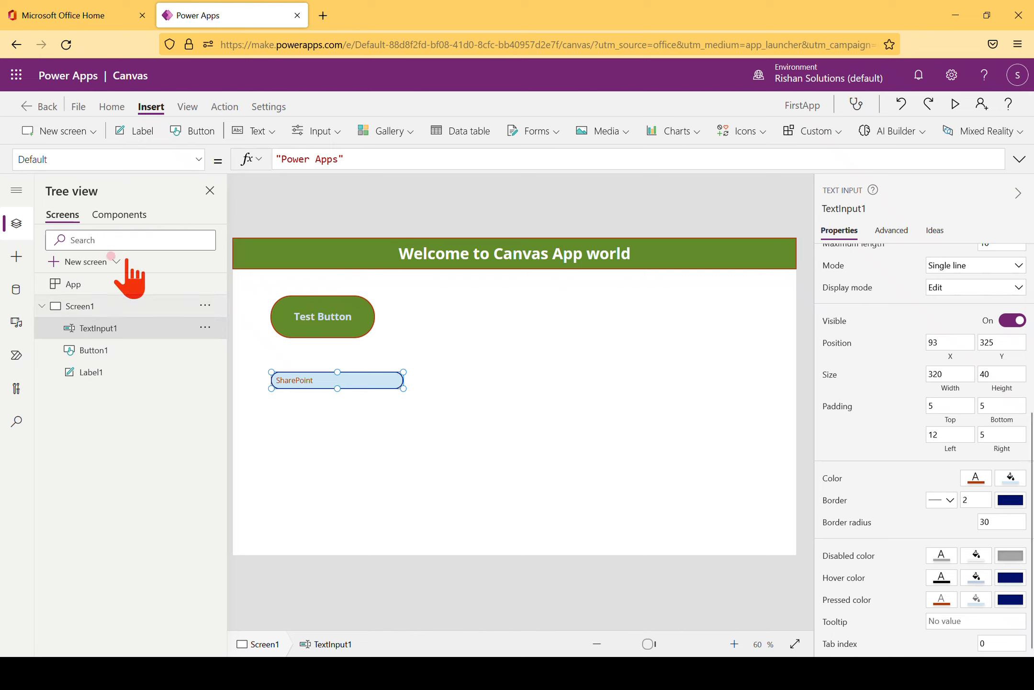
pyautogui.click(198, 160)
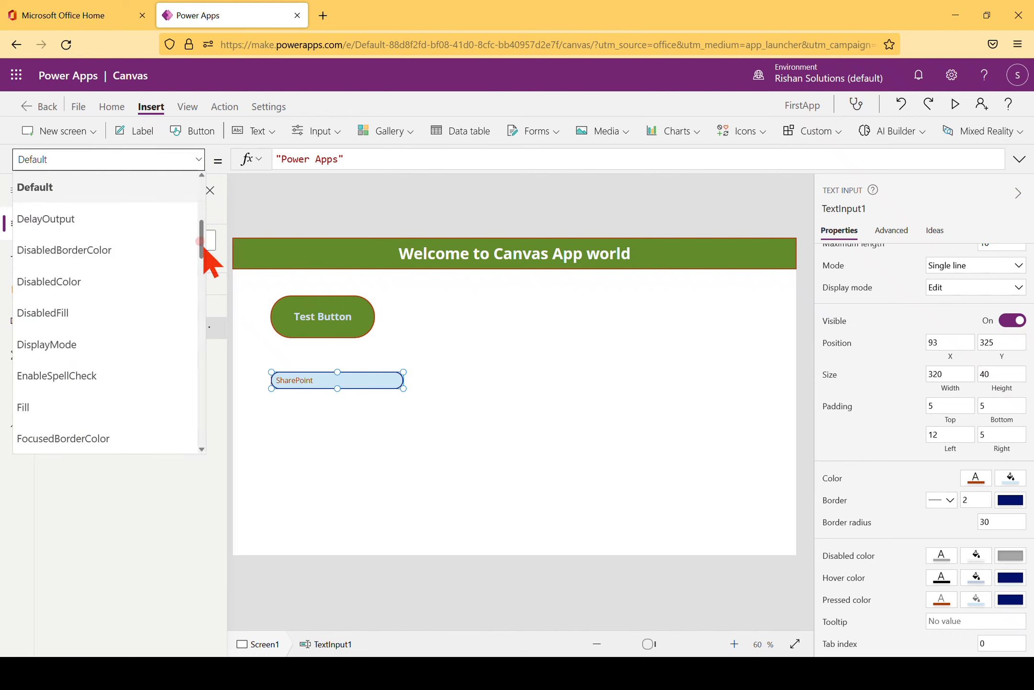
pyautogui.moveTo(203, 244); pyautogui.dragTo(214, 335)
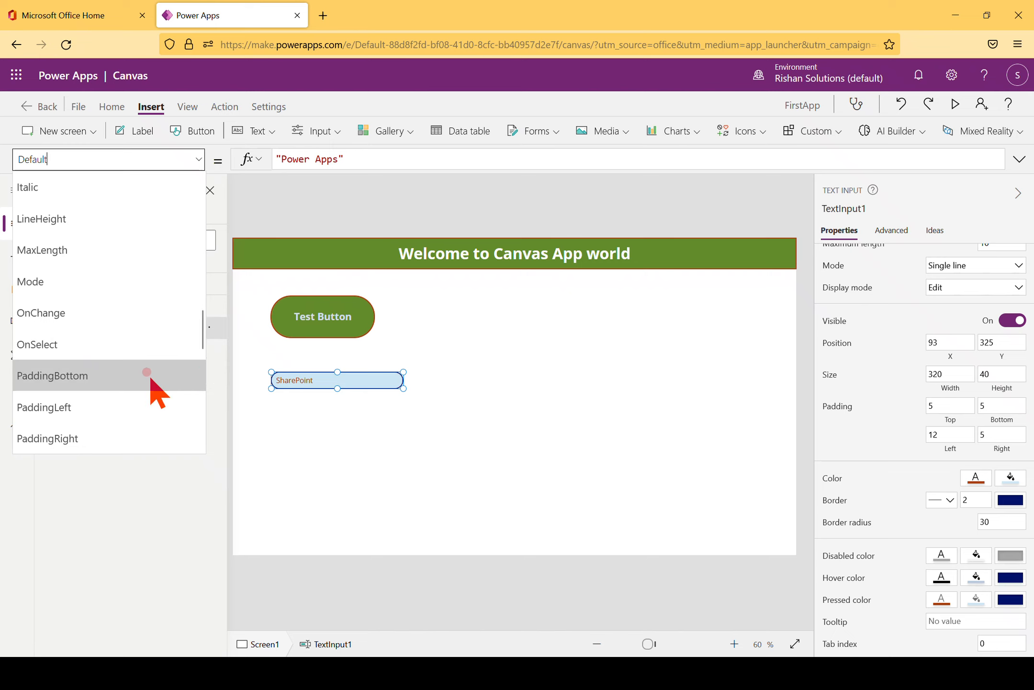
pyautogui.moveTo(200, 318); pyautogui.dragTo(189, 178)
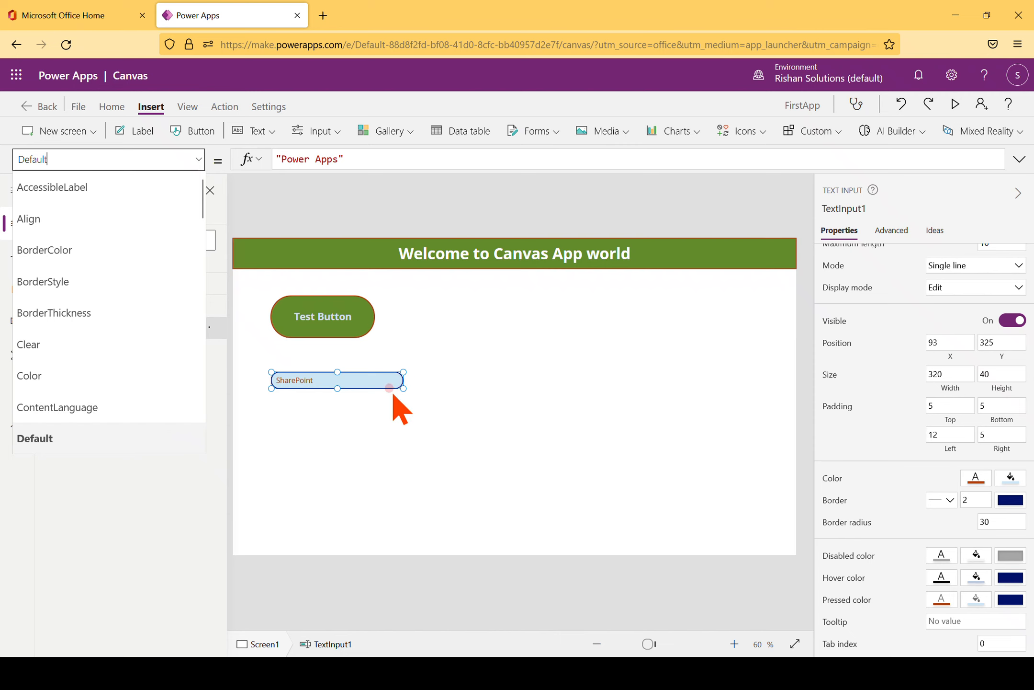
pyautogui.click(508, 369)
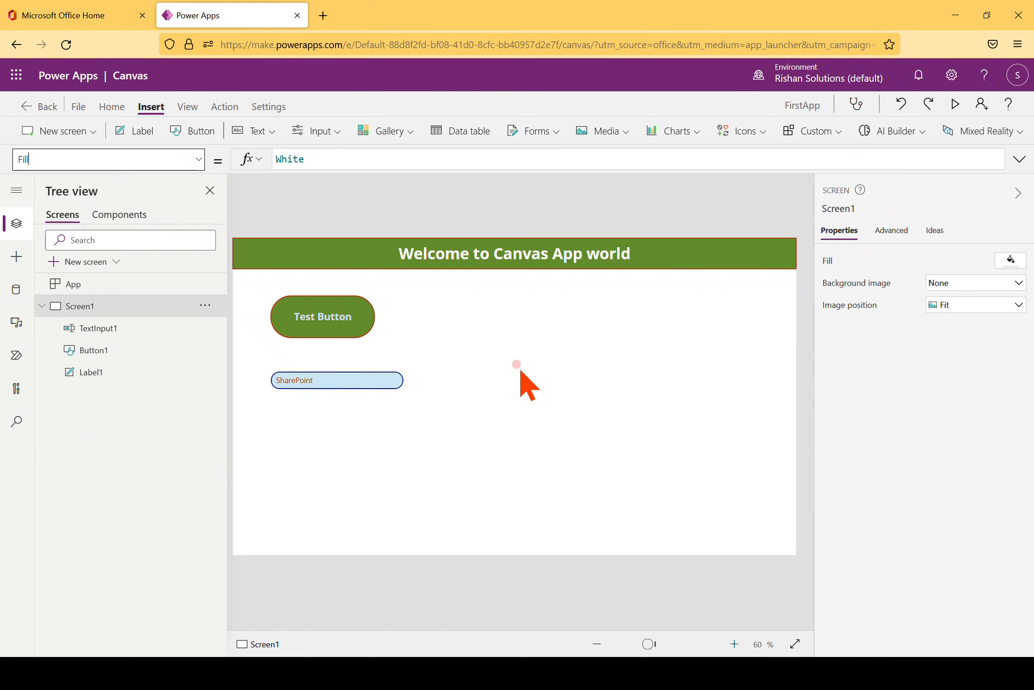
# Insert an HTML text control on Screen1 and place it below the text input
pyautogui.click(270, 136)
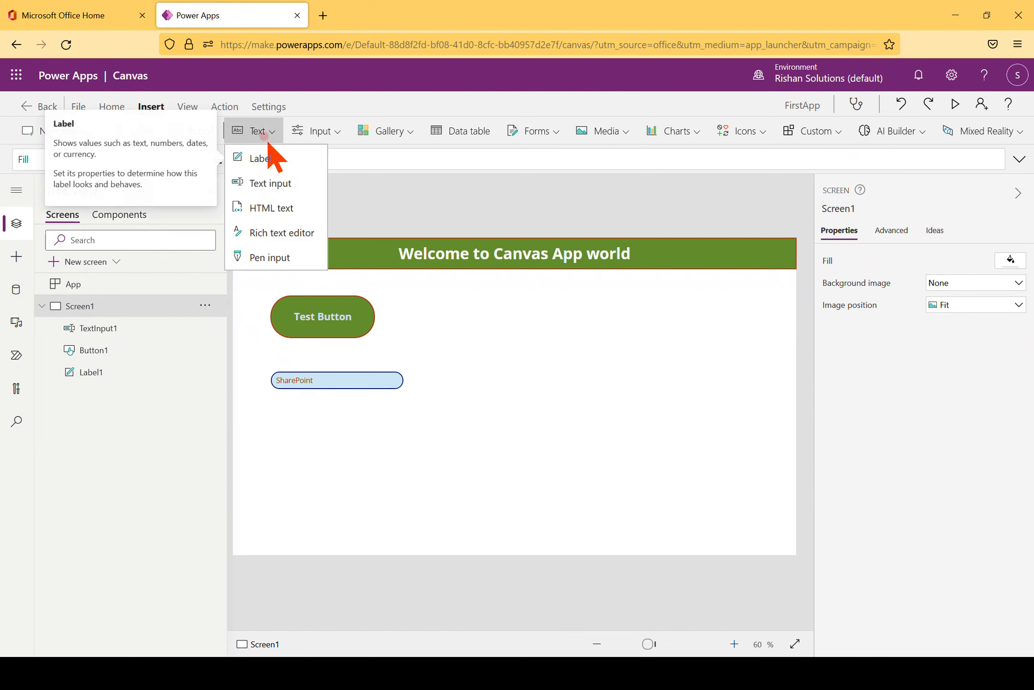
pyautogui.click(278, 209)
pyautogui.moveTo(287, 261); pyautogui.dragTo(324, 427)
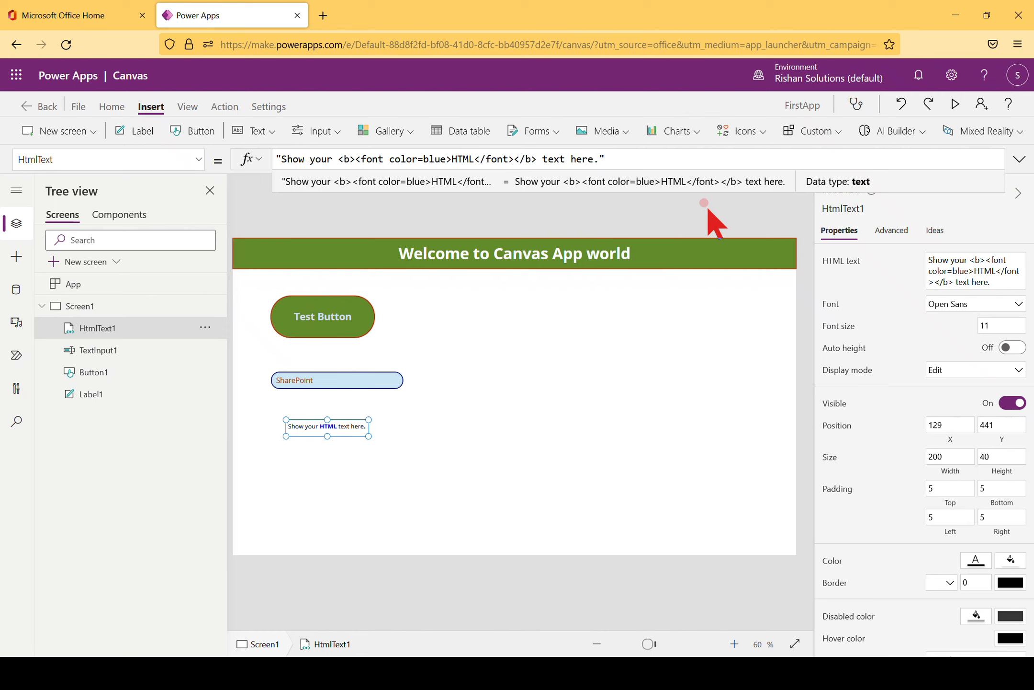
# Append "<b> SharePoint</b>" to the control's HTML text and enlarge the control to about 370 by 46
pyautogui.write('<b> SharePoi')
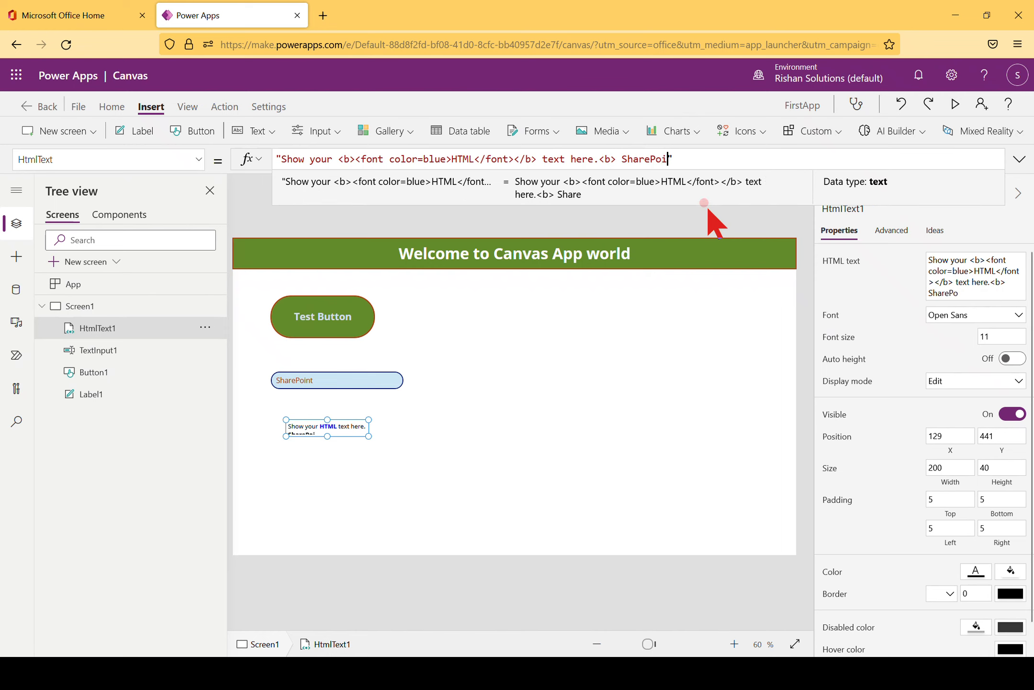
pyautogui.write('nt</b>')
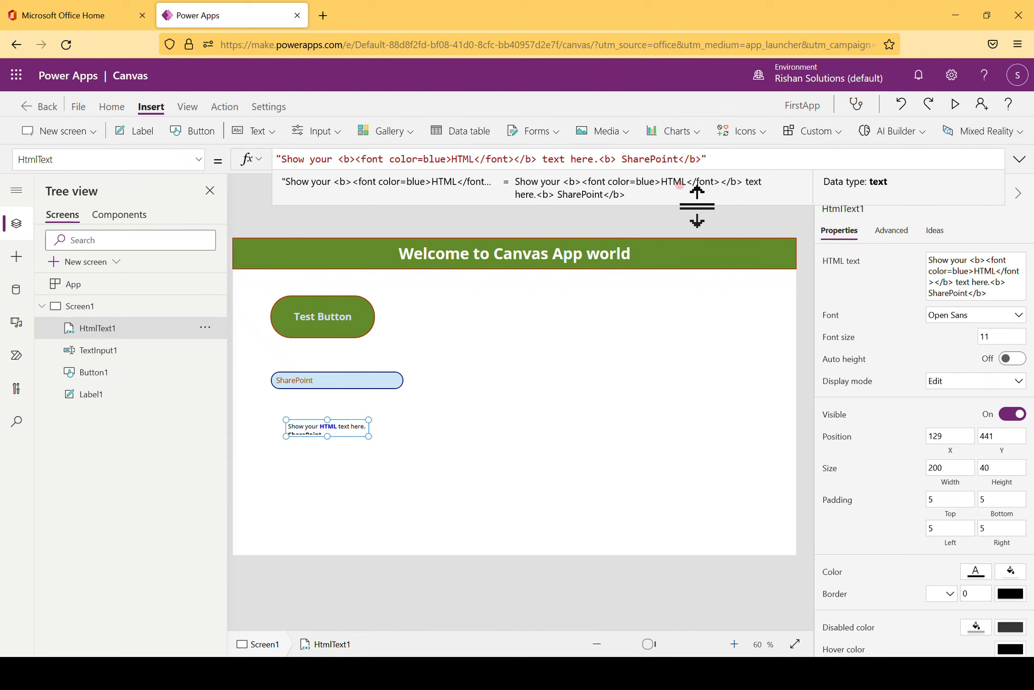
pyautogui.moveTo(369, 435); pyautogui.dragTo(438, 438)
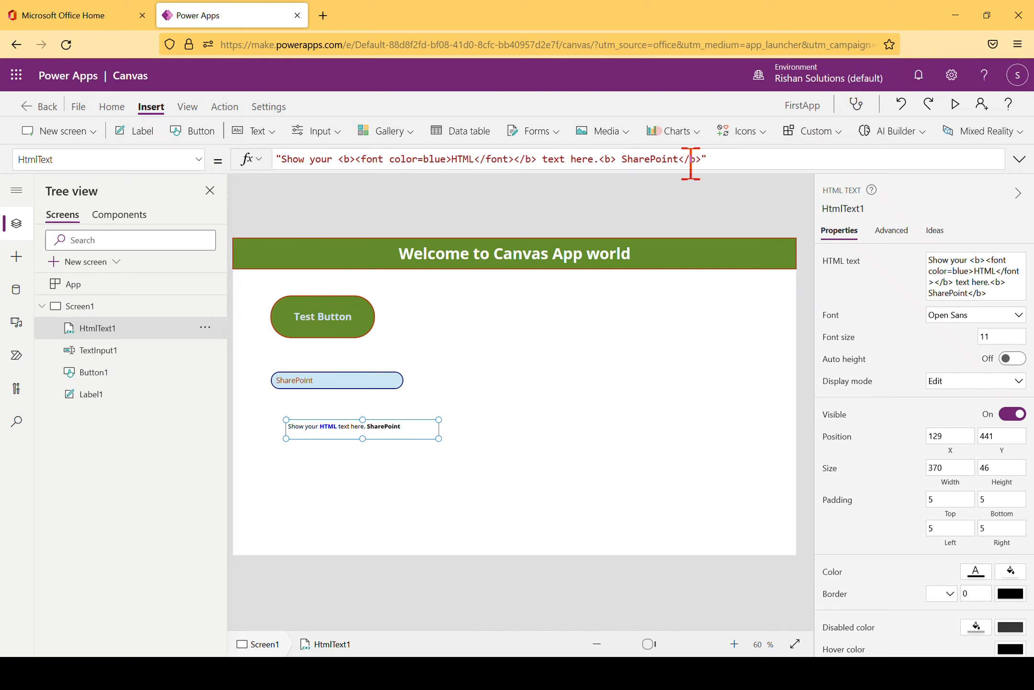
# Change the bold tags around "SharePoint" in the HTML text to h1 tags and enlarge the control to about 576 by 122
pyautogui.click(612, 159)
pyautogui.press('BackSpace')
pyautogui.write('h1')
pyautogui.press('Right')
pyautogui.press('Right')
pyautogui.press('Right')
pyautogui.press('Right')
pyautogui.press('Right')
pyautogui.press('Right')
pyautogui.press('Right')
pyautogui.press('Right')
pyautogui.press('Right')
pyautogui.press('Right')
pyautogui.press('Right')
pyautogui.press('Right')
pyautogui.press('Right')
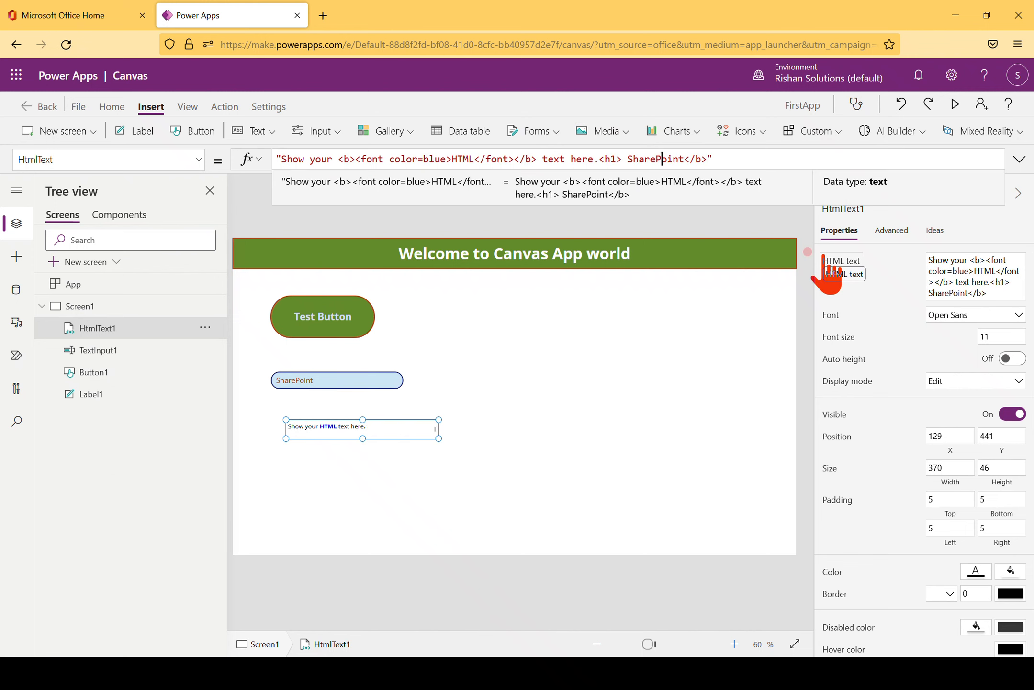
pyautogui.press('BackSpace')
pyautogui.write('h1')
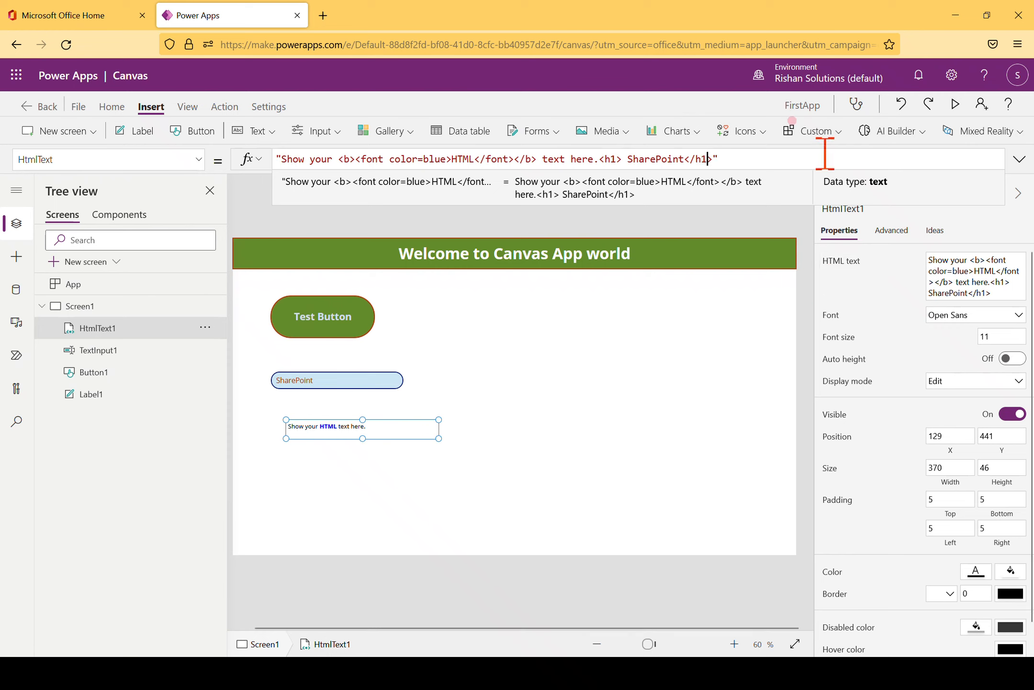
pyautogui.moveTo(439, 438); pyautogui.dragTo(523, 469)
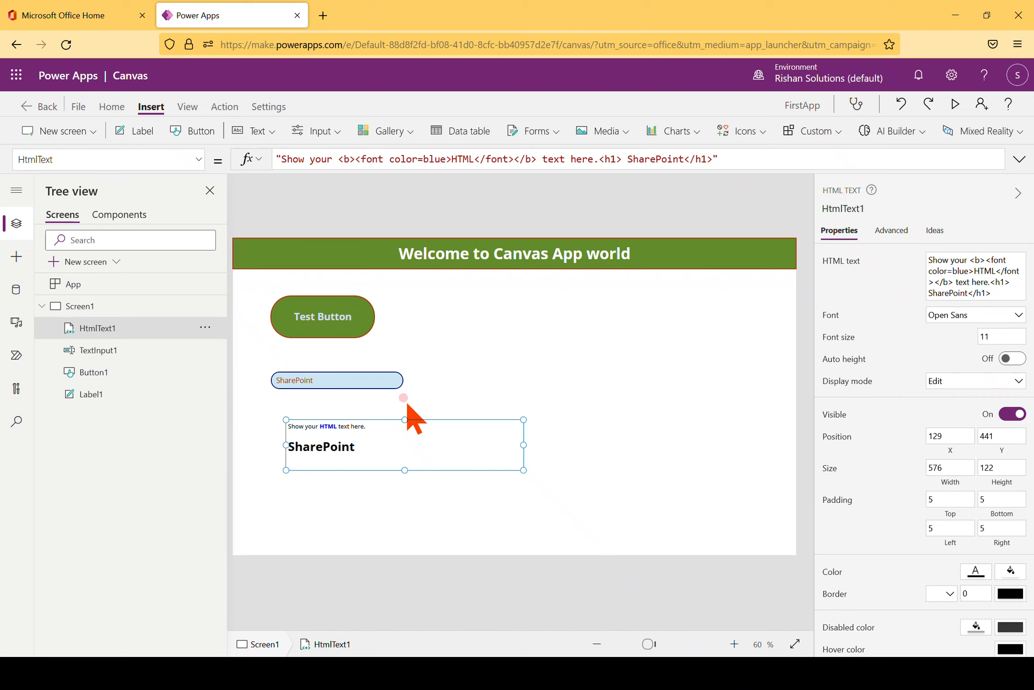
pyautogui.click(265, 134)
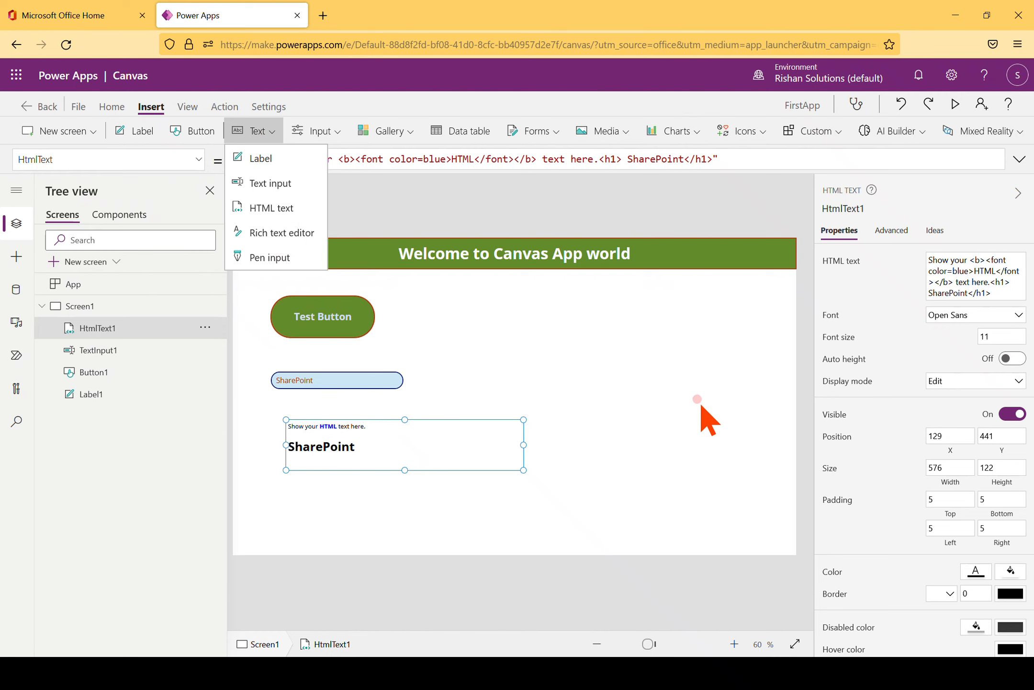
pyautogui.click(890, 320)
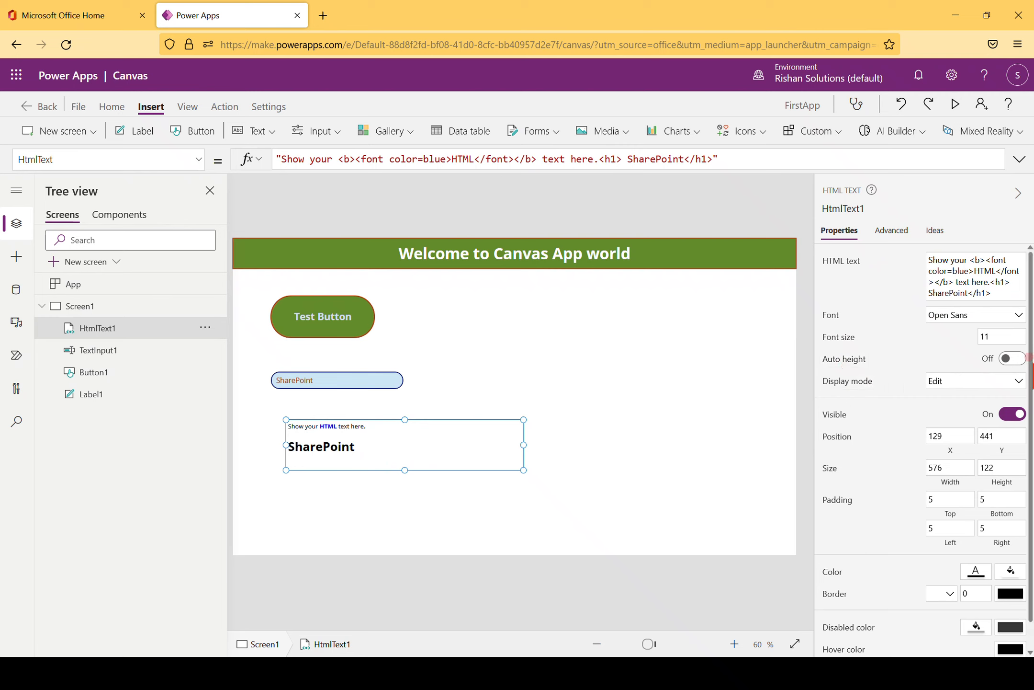
pyautogui.scroll(-1, 1029, 393)
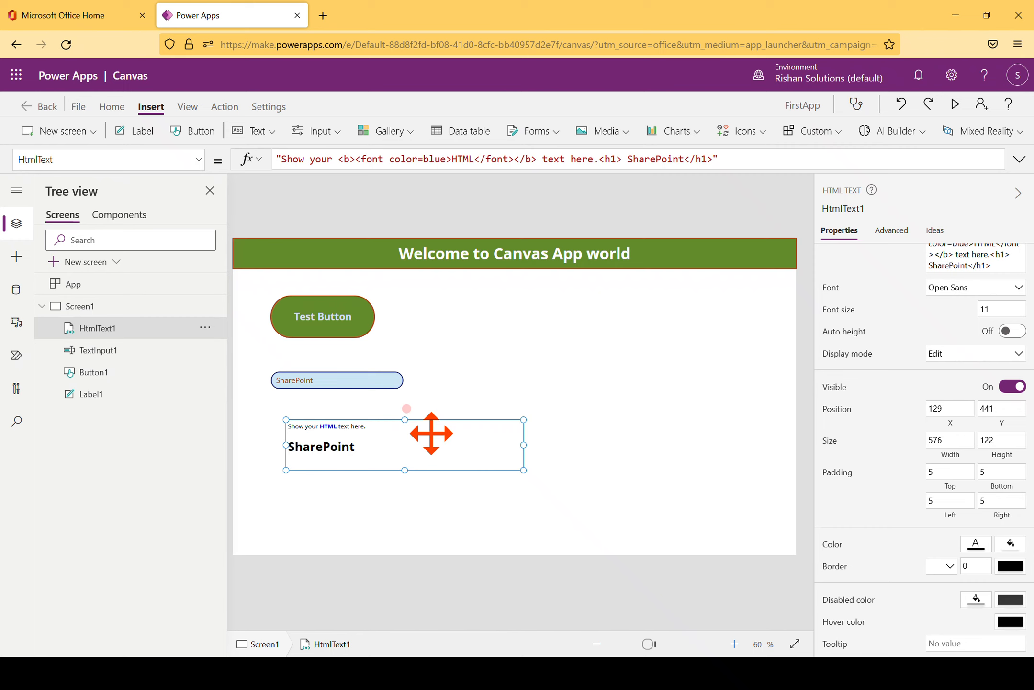
# Insert a rich text editor on Screen1 and place it beside the Test Button at about X 531, Y 112
pyautogui.click(269, 131)
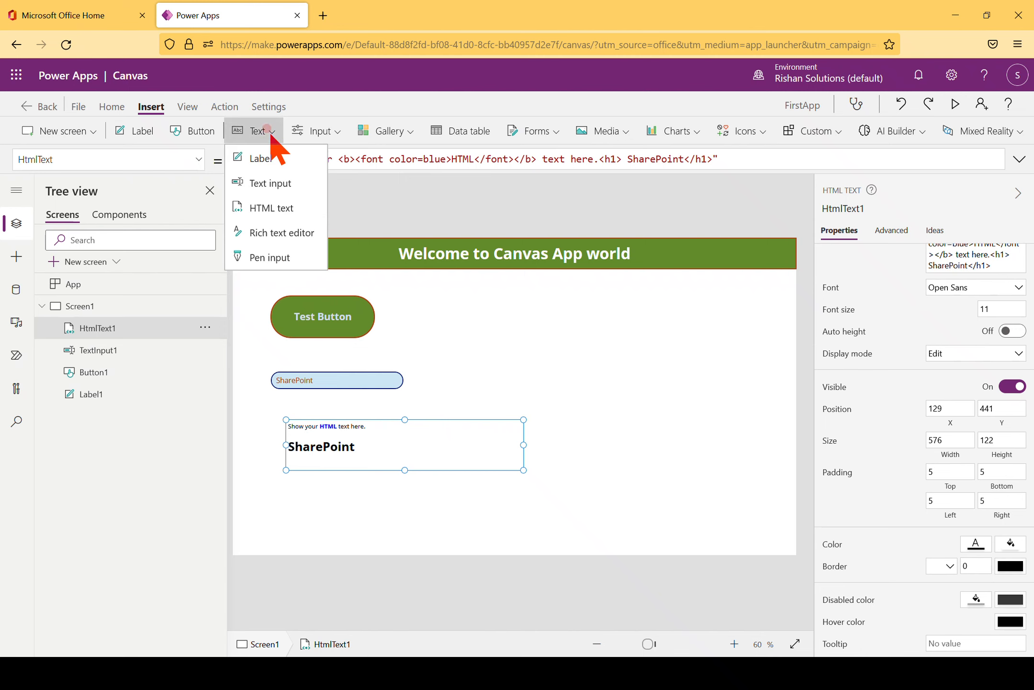
pyautogui.click(291, 236)
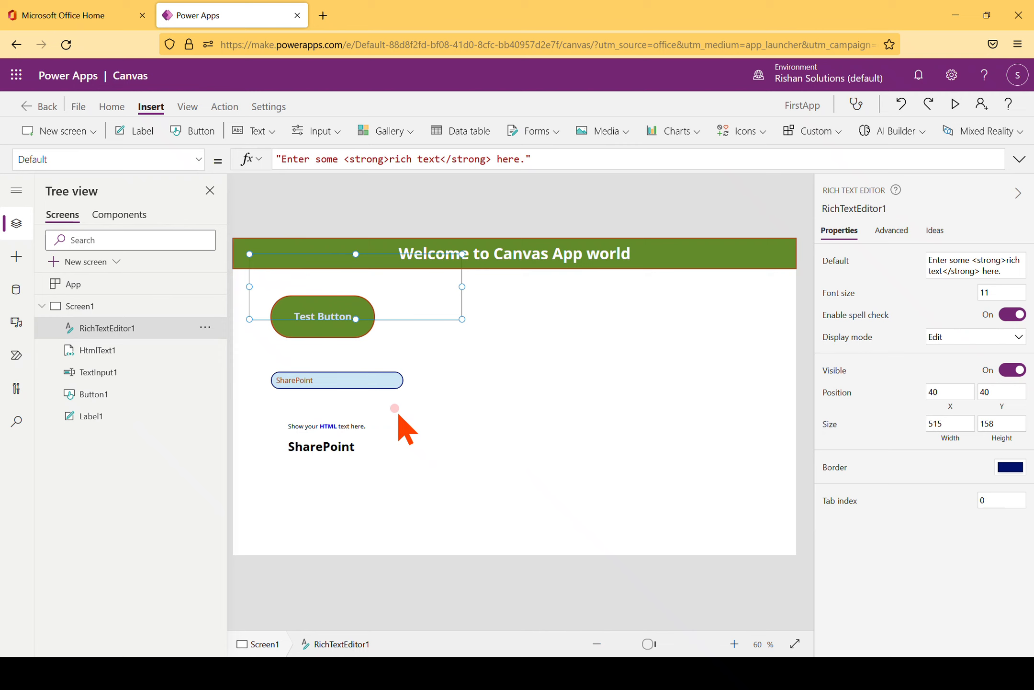
pyautogui.moveTo(412, 286); pyautogui.dragTo(611, 319)
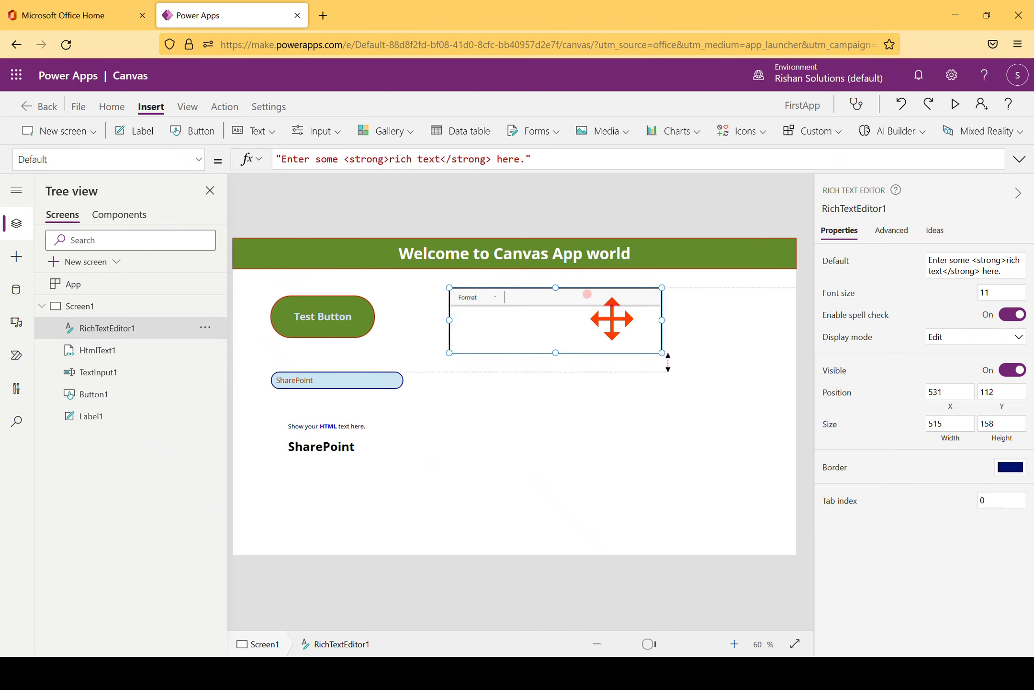
# Preview the app and replace the sample text in the rich text editor with "SharePoint"
pyautogui.click(956, 104)
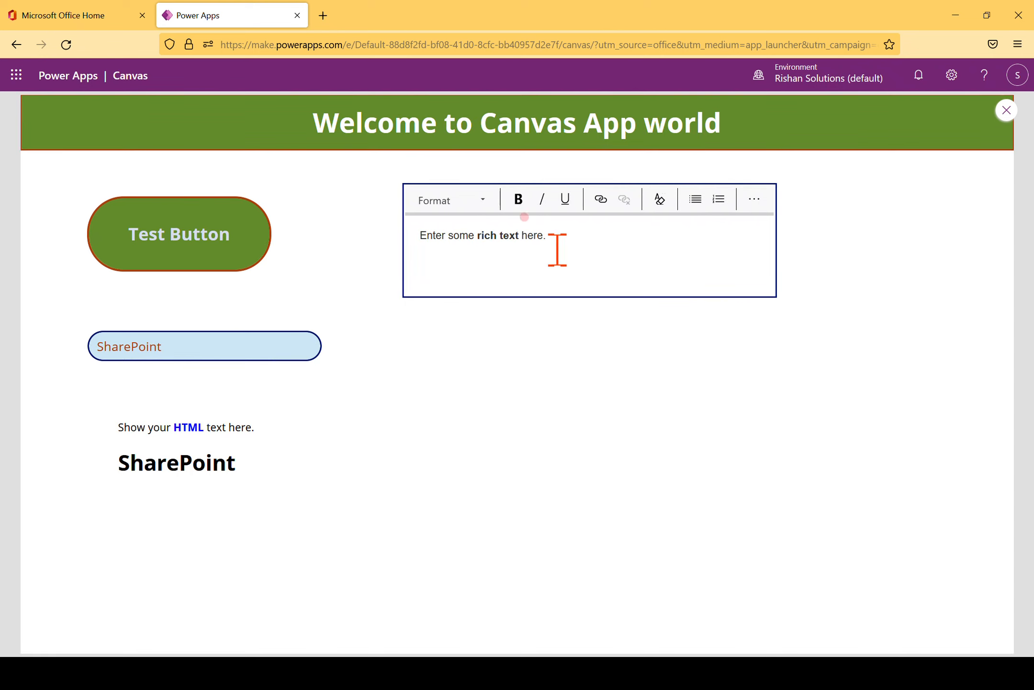
pyautogui.moveTo(558, 242); pyautogui.dragTo(384, 229)
pyautogui.press('Delete')
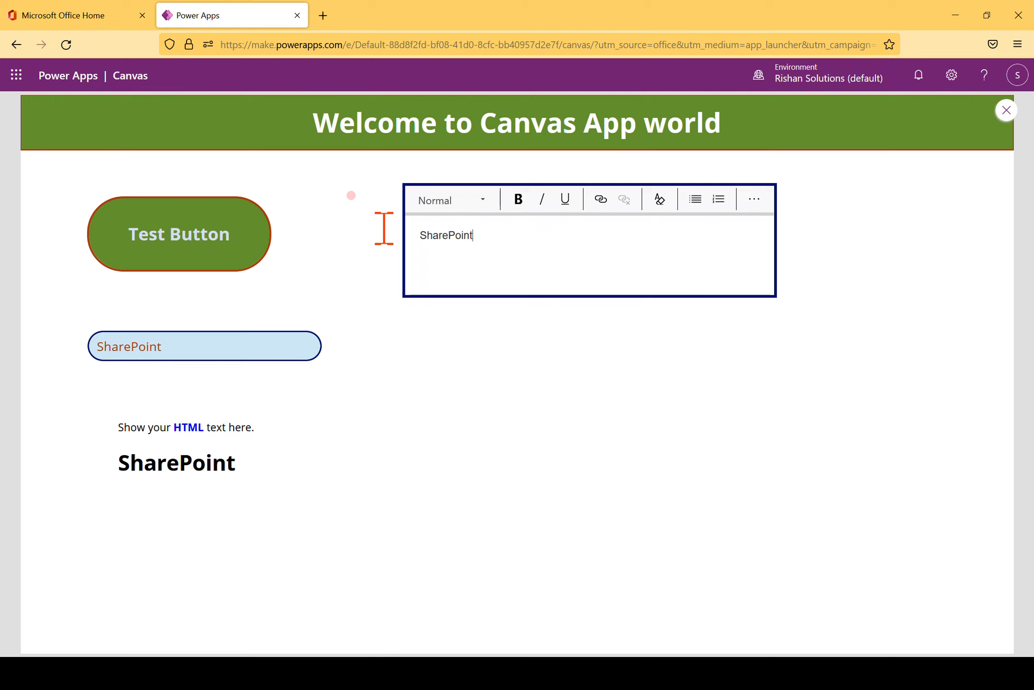
# Format "SharePoint" in the rich text editor as bold, centred Heading 1 text
pyautogui.moveTo(506, 237); pyautogui.dragTo(408, 238)
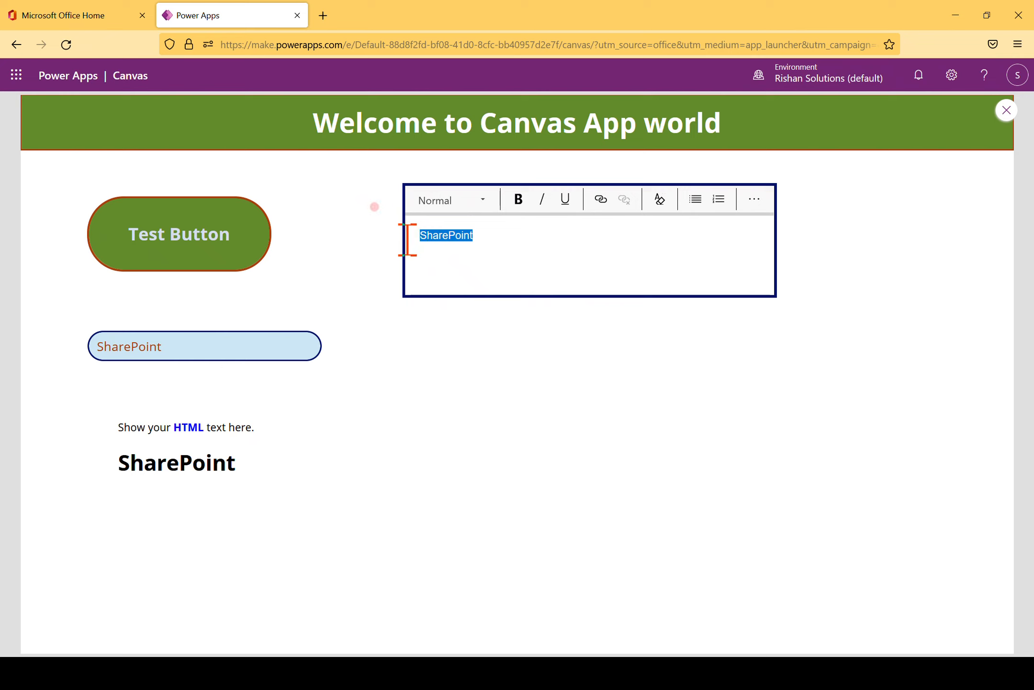
pyautogui.click(523, 196)
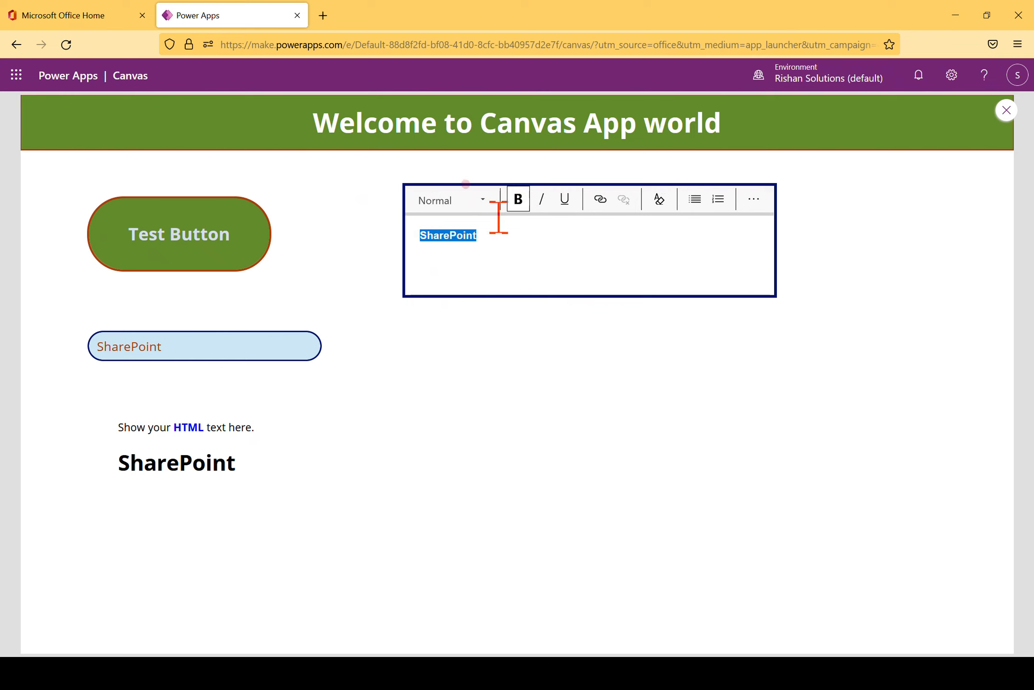
pyautogui.click(751, 200)
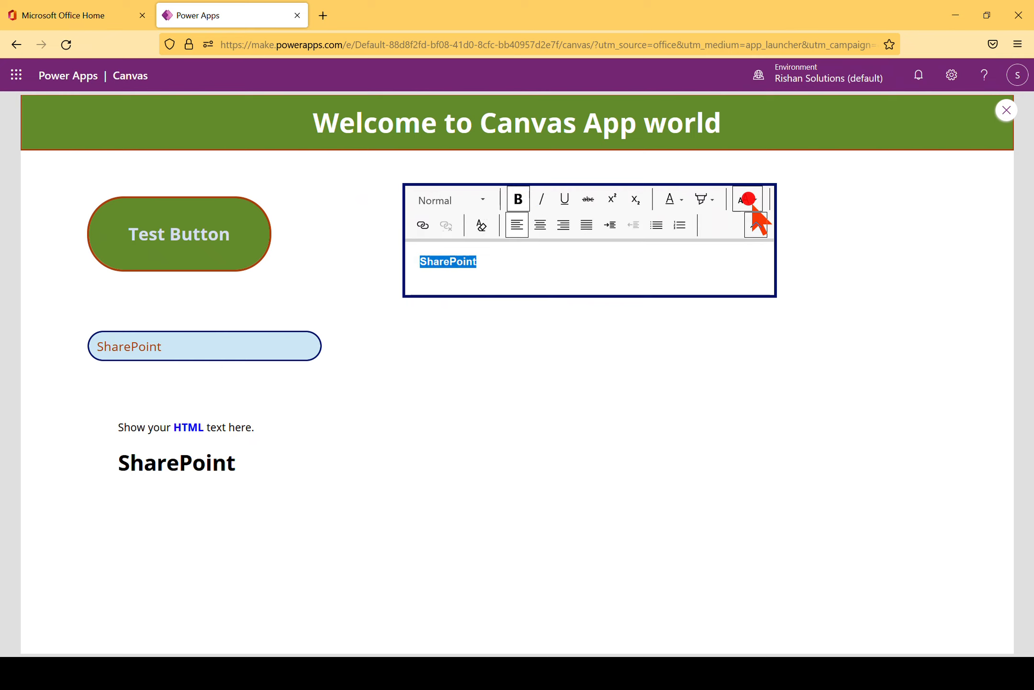
pyautogui.click(751, 201)
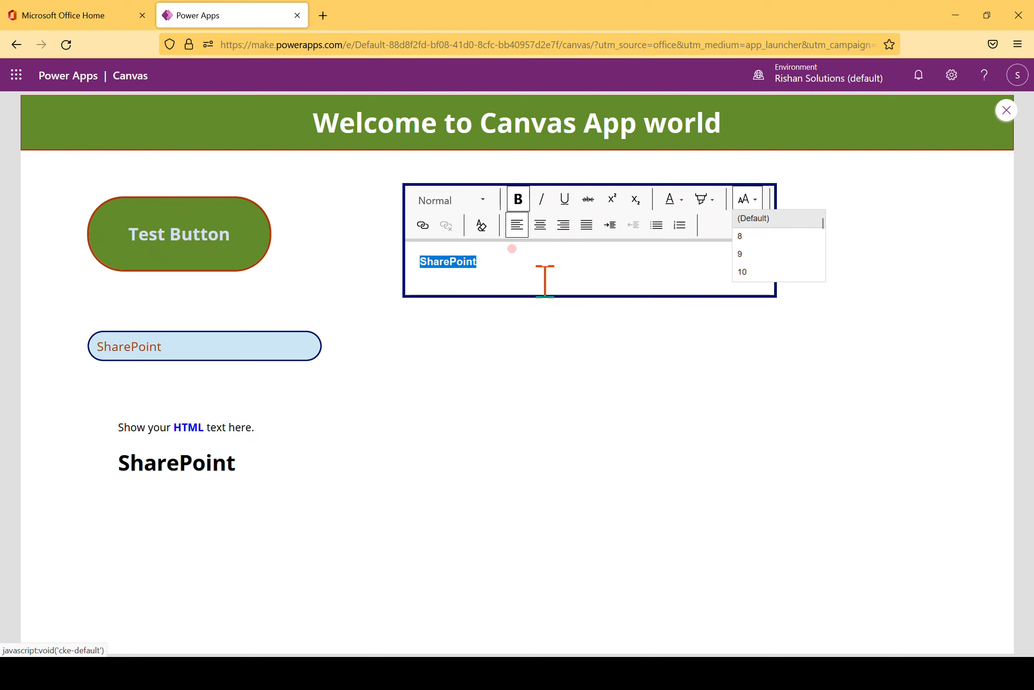
pyautogui.click(539, 229)
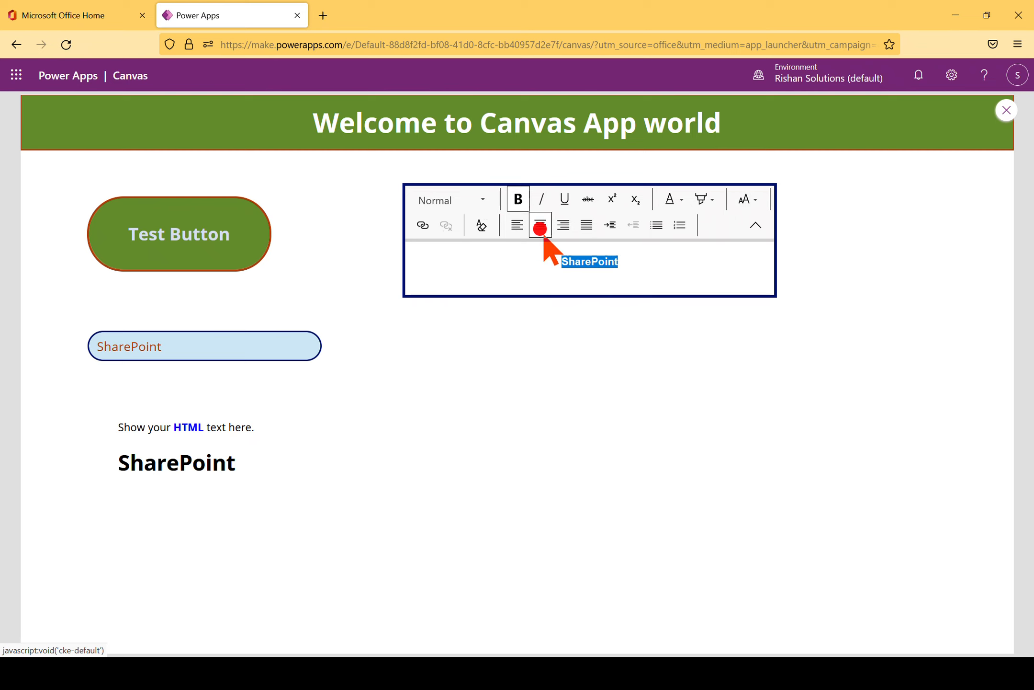
pyautogui.click(480, 204)
pyautogui.click(453, 236)
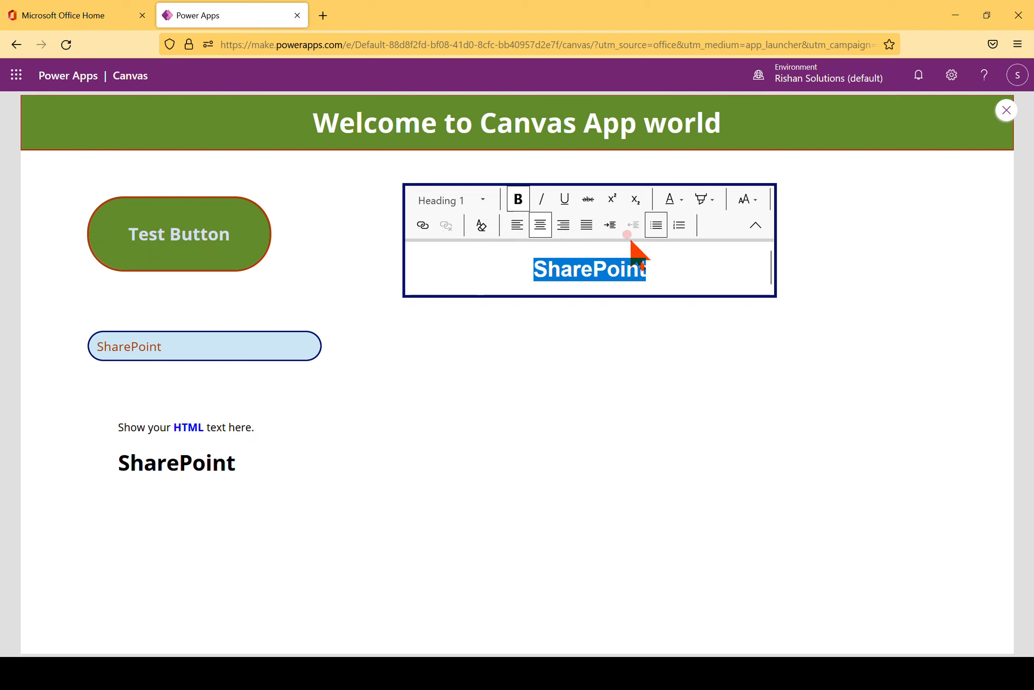
# Apply italic, underline and strikethrough to the "SharePoint" heading in the rich text editor
pyautogui.click(543, 204)
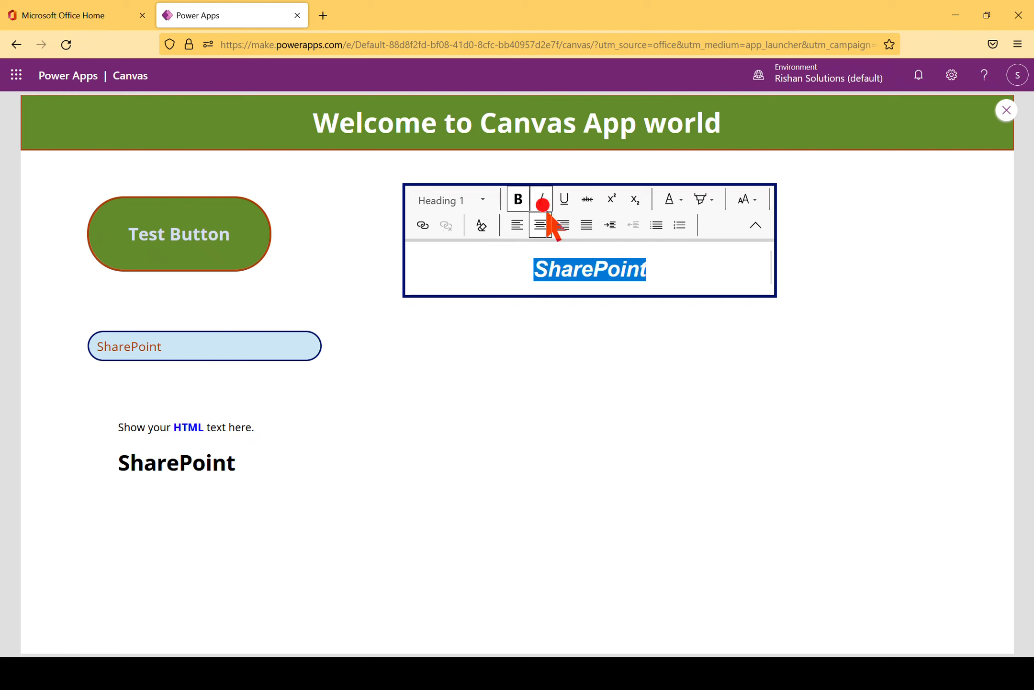
pyautogui.click(562, 200)
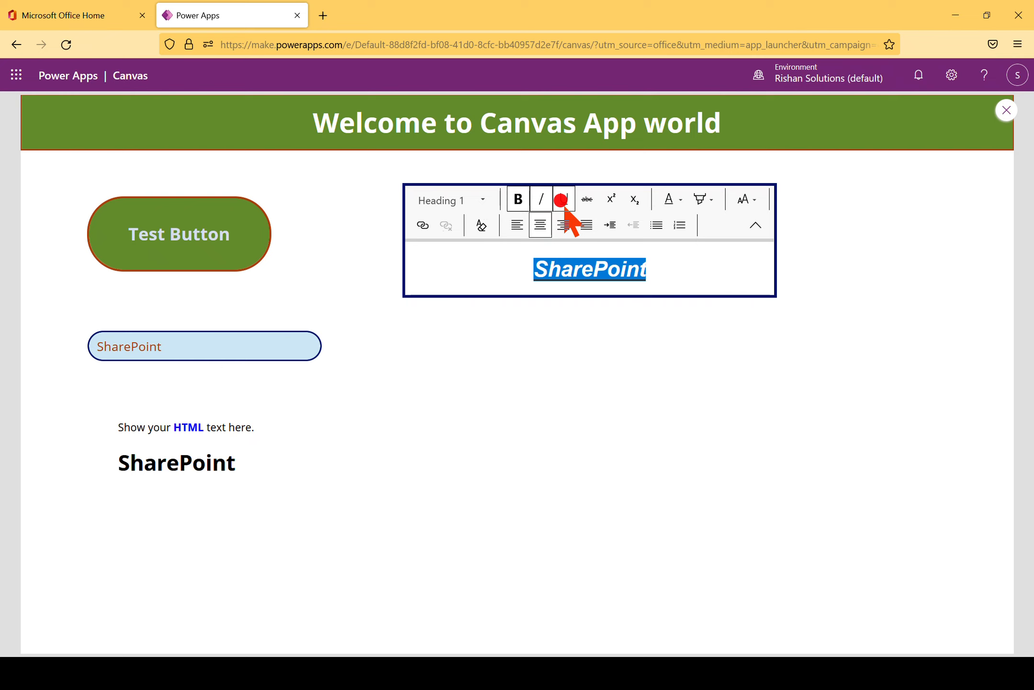
pyautogui.click(588, 198)
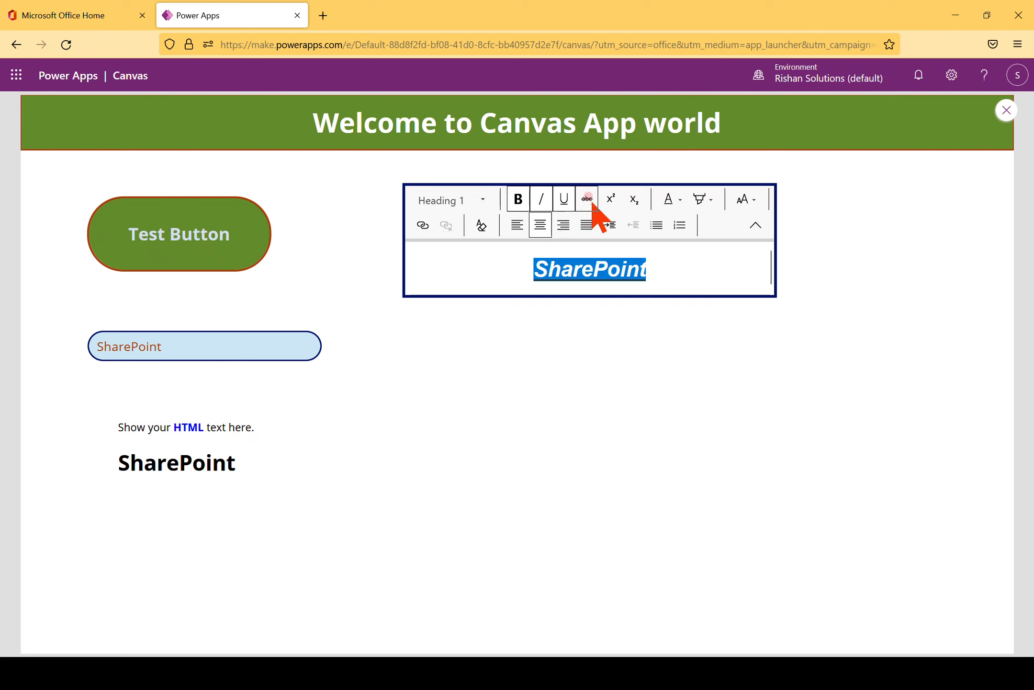
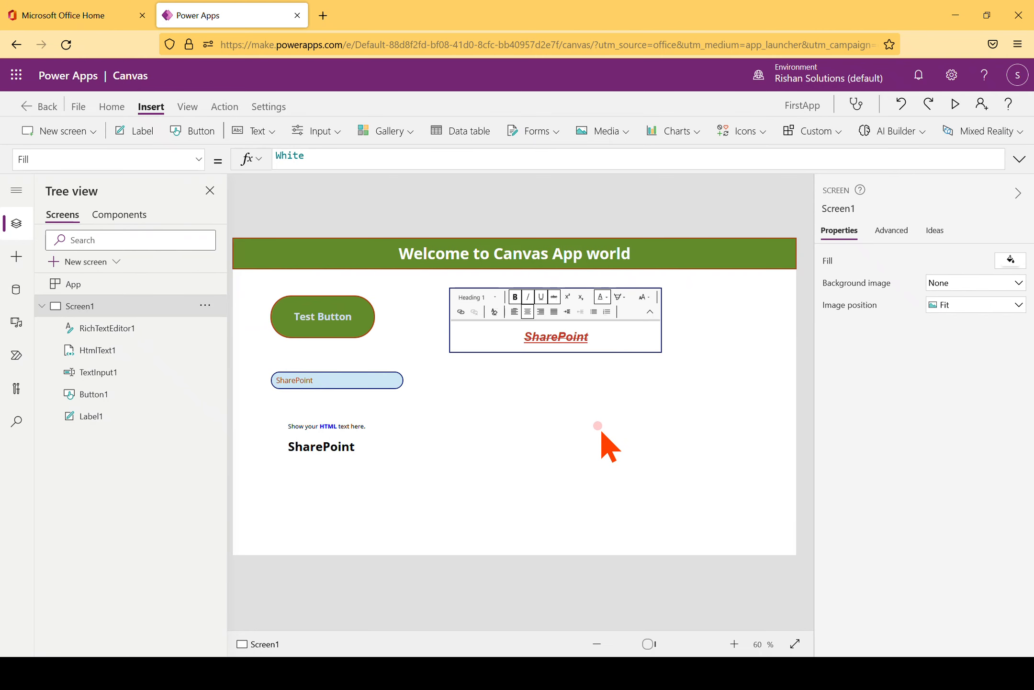
# Insert a pen input below the rich text editor and resize it to about 506 by 225
pyautogui.click(262, 134)
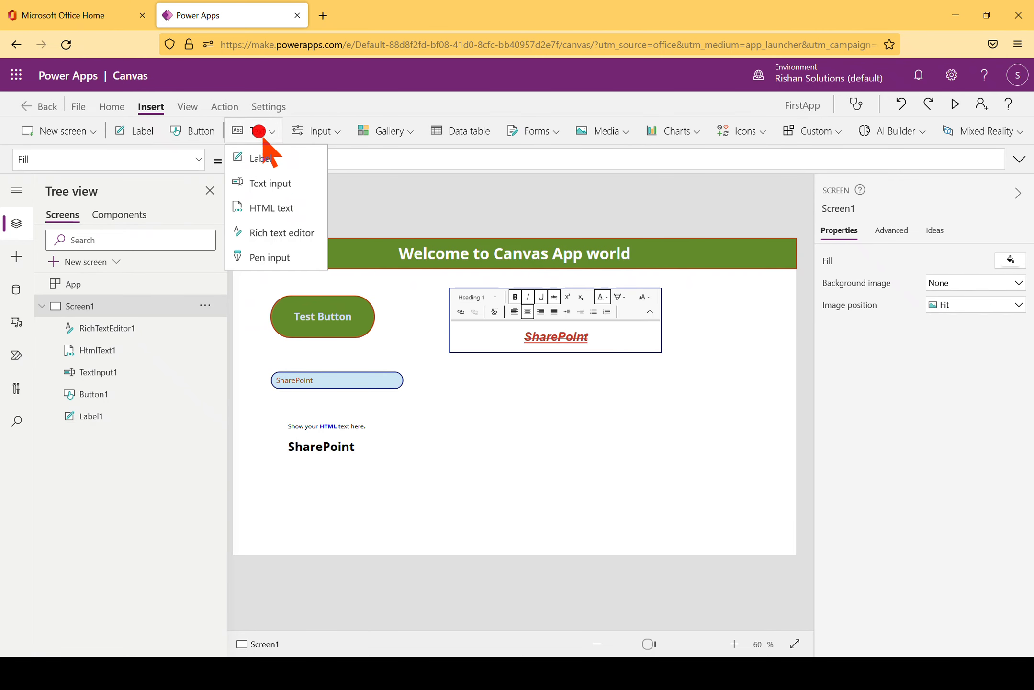
pyautogui.click(270, 260)
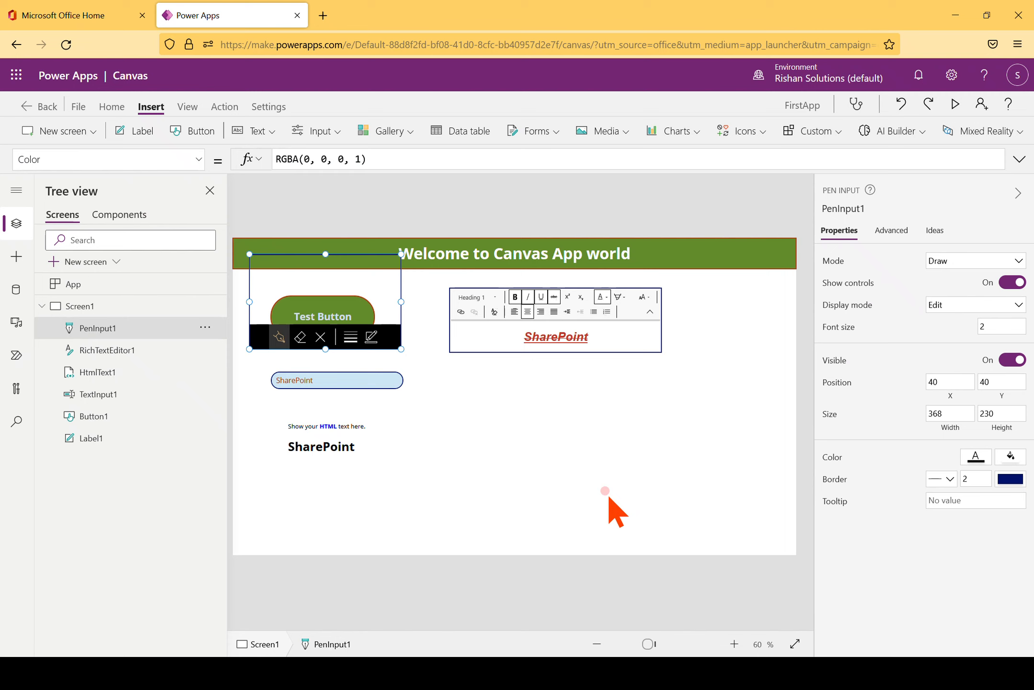
pyautogui.moveTo(349, 276); pyautogui.dragTo(566, 393)
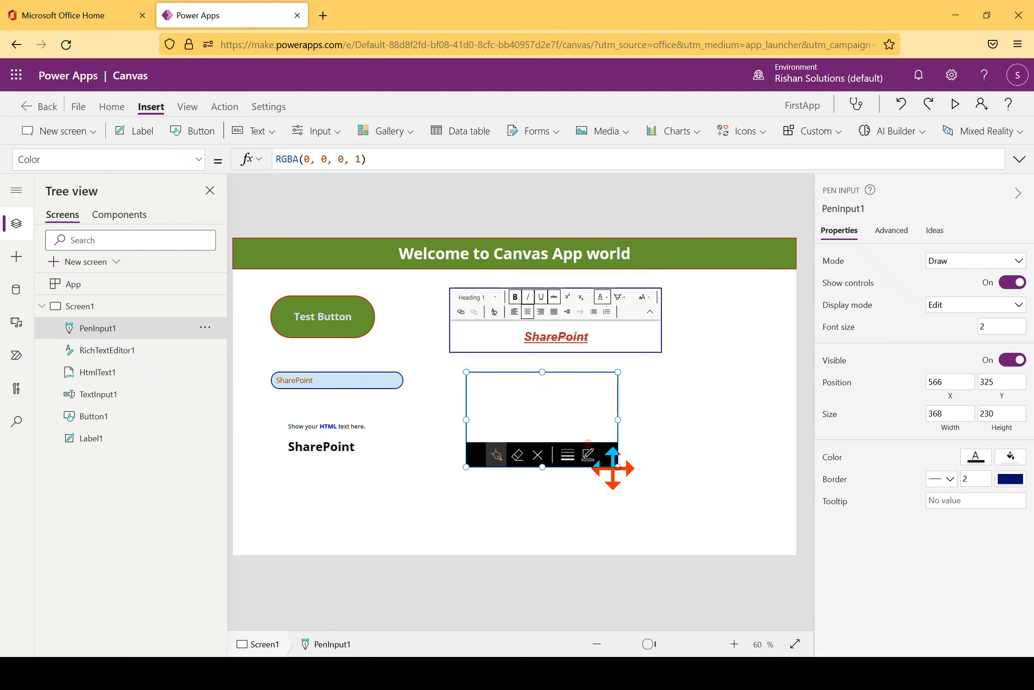
pyautogui.moveTo(618, 467); pyautogui.dragTo(675, 465)
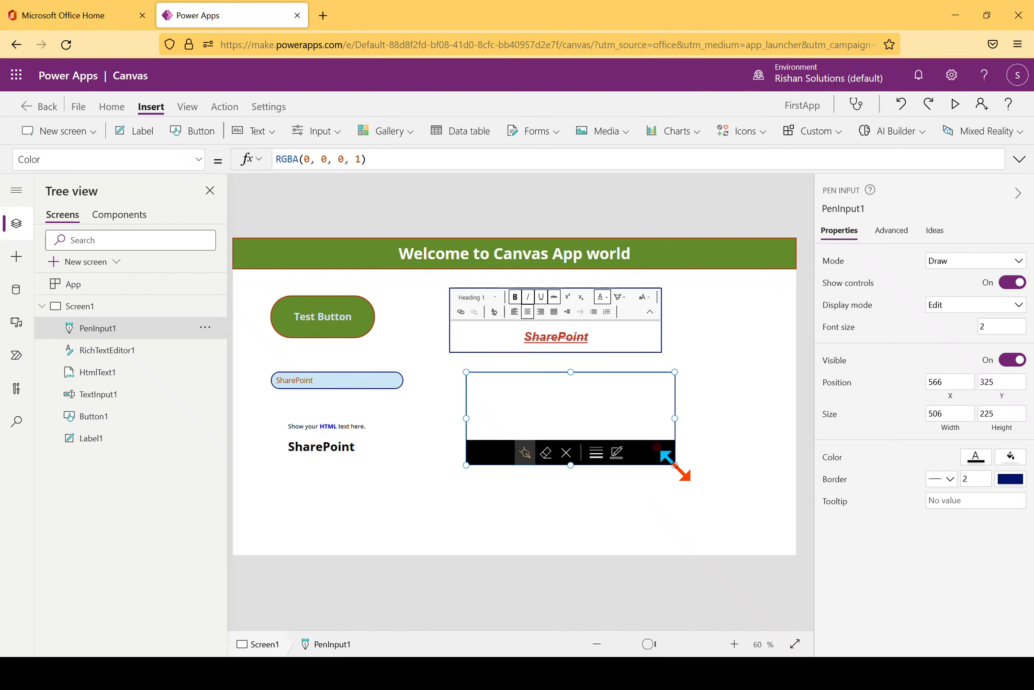
# Preview the app, set the pen input's line thickness to 5 and draw a black signature-like scribble
pyautogui.click(956, 105)
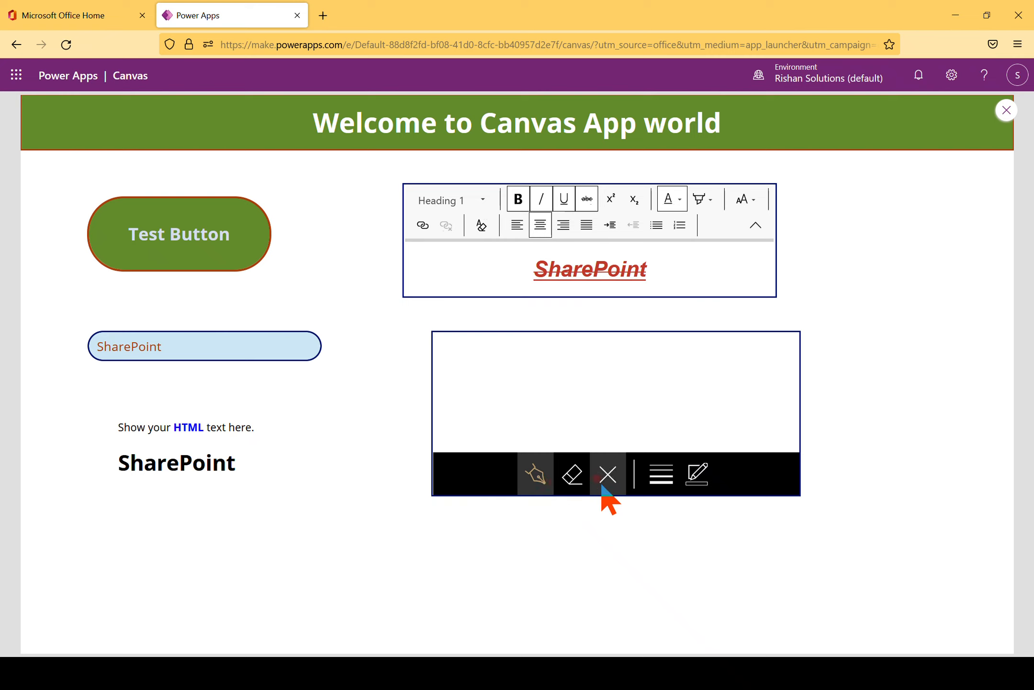
pyautogui.click(654, 483)
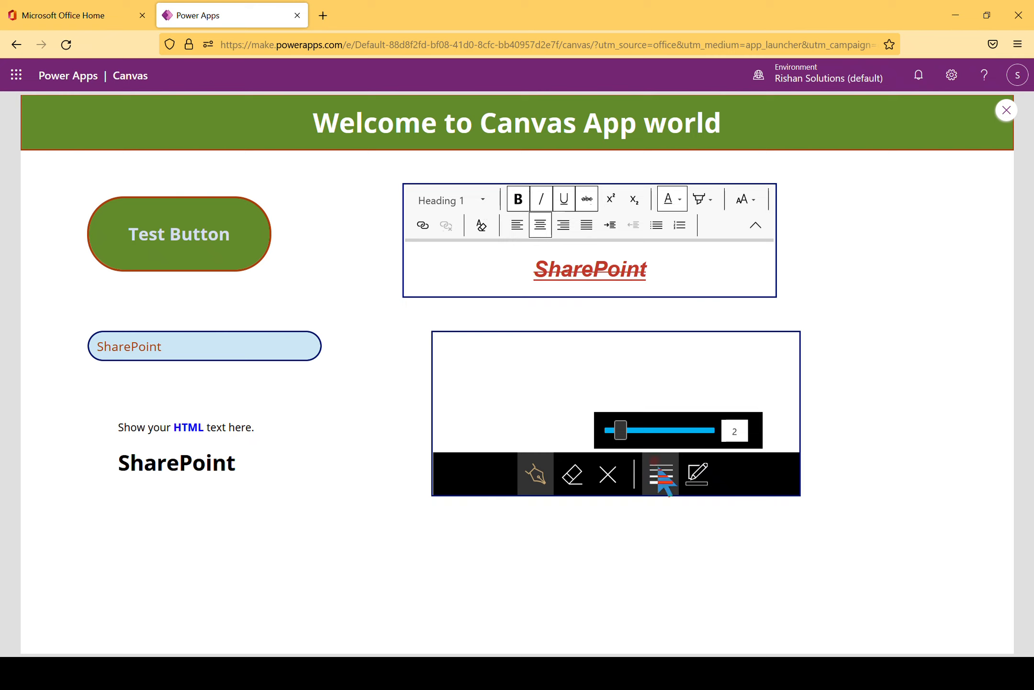
pyautogui.moveTo(625, 433); pyautogui.dragTo(638, 434)
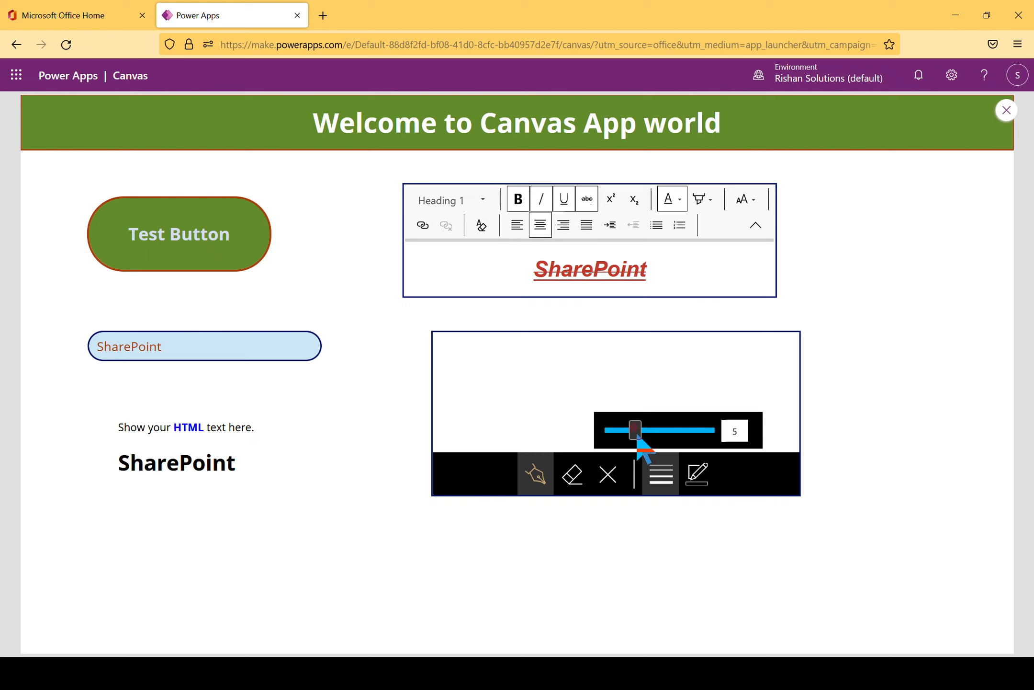
pyautogui.click(503, 368)
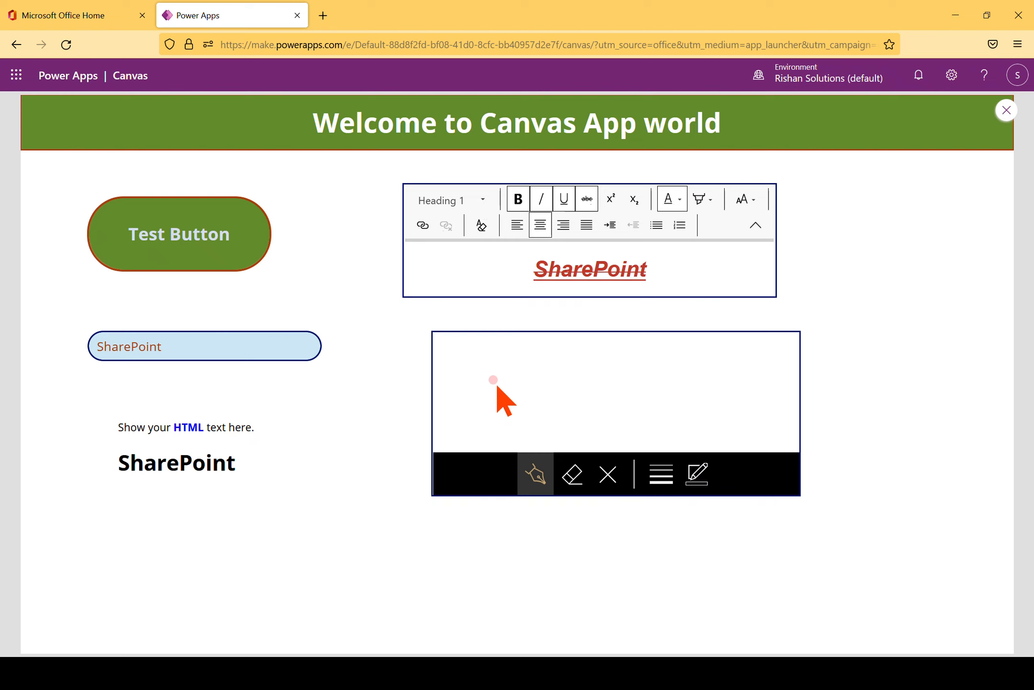
pyautogui.moveTo(504, 358)
pyautogui.mouseDown()
pyautogui.moveTo(549, 416)
pyautogui.moveTo(669, 370)
pyautogui.moveTo(607, 416)
pyautogui.mouseUp()
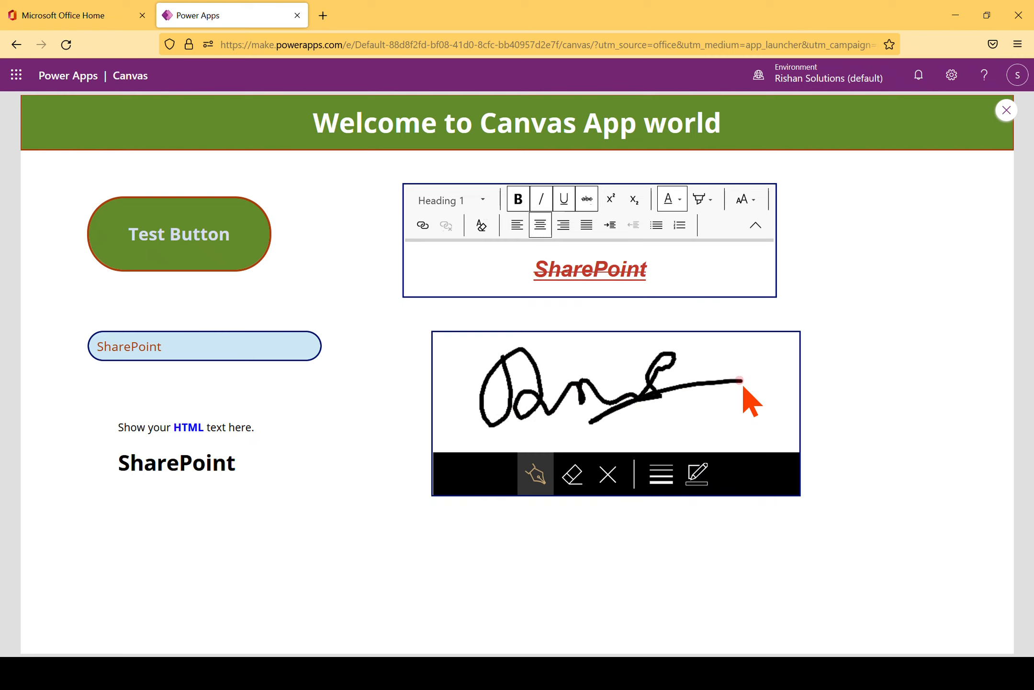
# Change the pen colour to dark red, draw a second scribble over the first, and close the preview
pyautogui.click(699, 479)
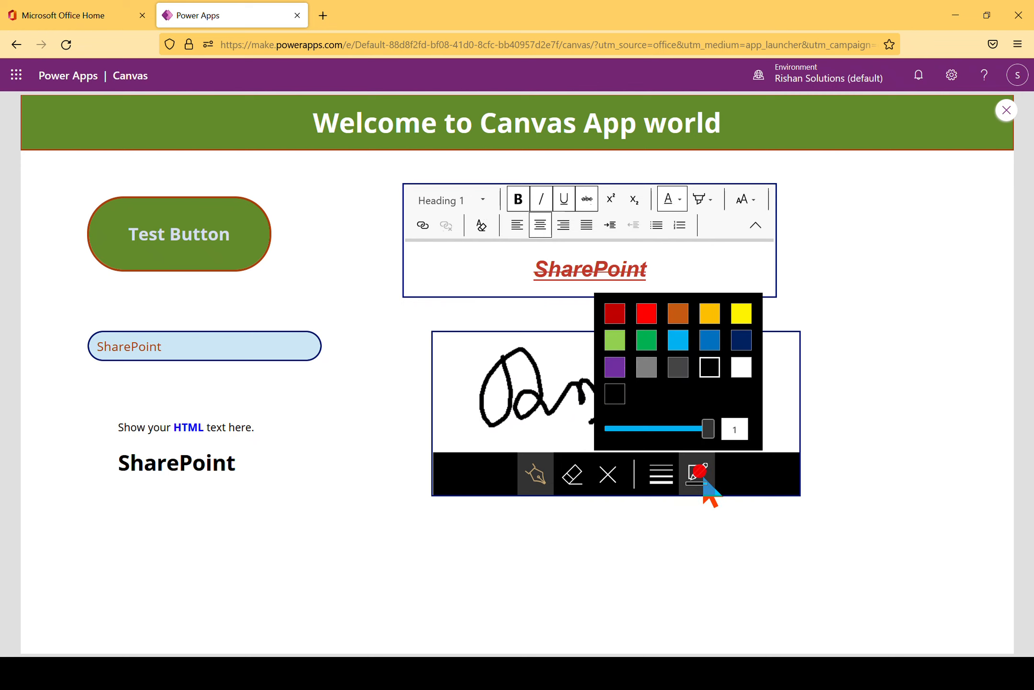
pyautogui.click(615, 313)
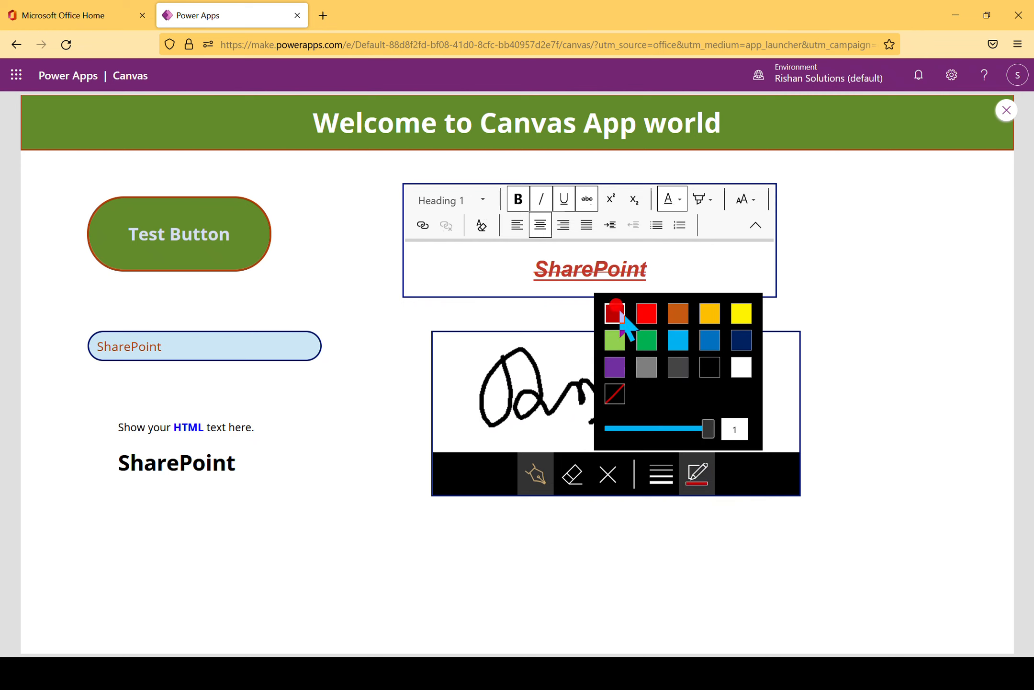
pyautogui.click(568, 405)
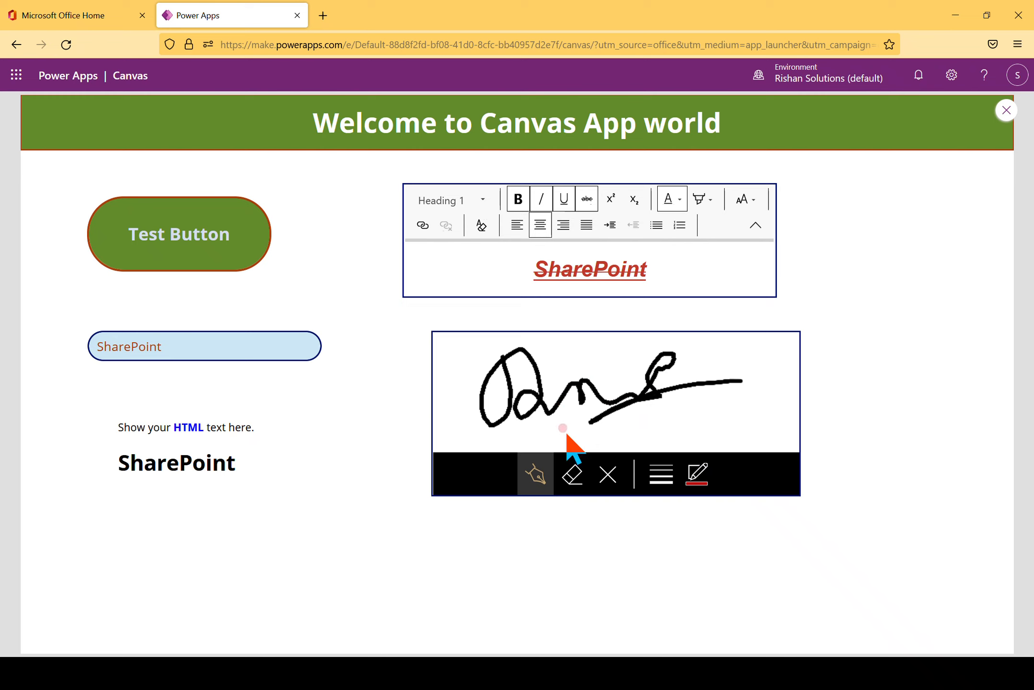
pyautogui.moveTo(569, 403)
pyautogui.mouseDown()
pyautogui.moveTo(631, 359)
pyautogui.moveTo(686, 381)
pyautogui.moveTo(780, 386)
pyautogui.mouseUp()
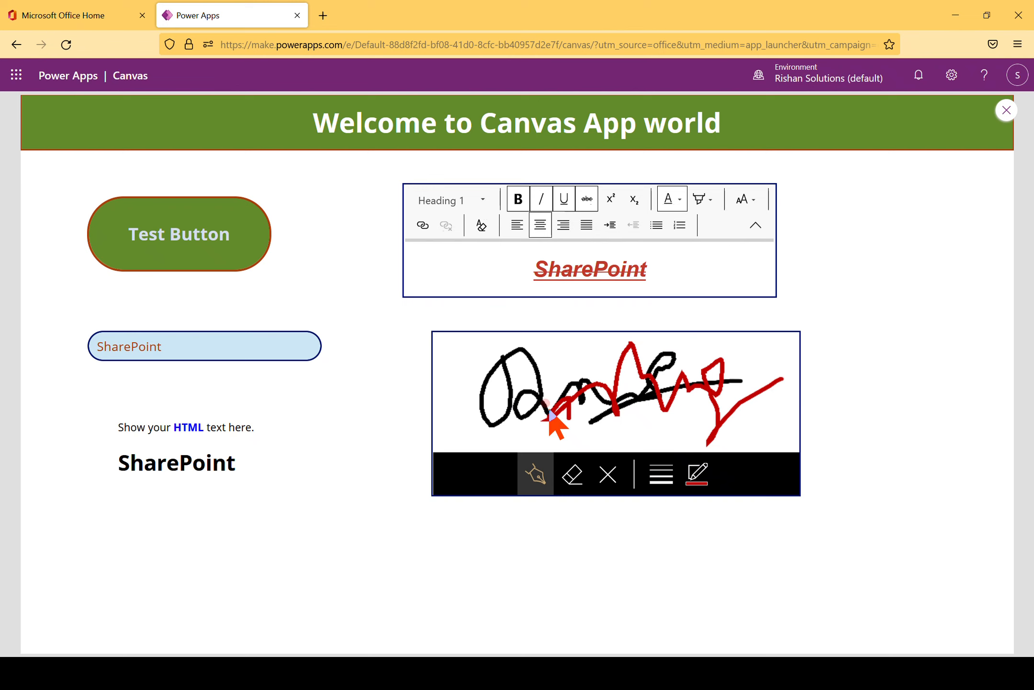
pyautogui.click(1008, 111)
pyautogui.click(637, 422)
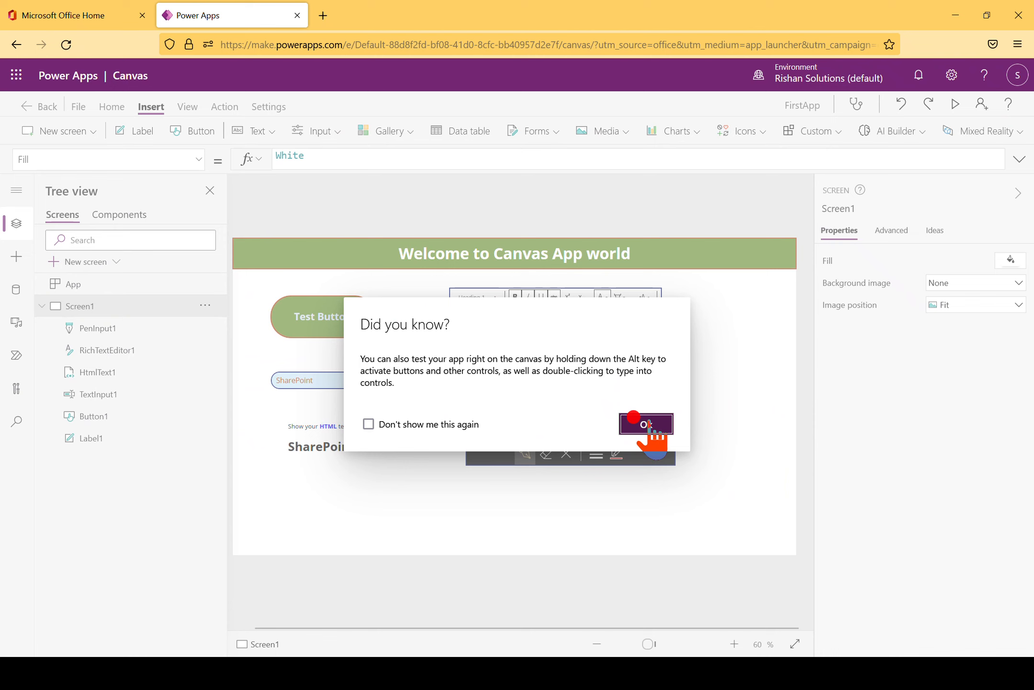
# Move the pen input to about X 469, Y 365 and the rich text editor to about X 461, Y 141
pyautogui.click(596, 416)
pyautogui.moveTo(518, 379); pyautogui.dragTo(477, 395)
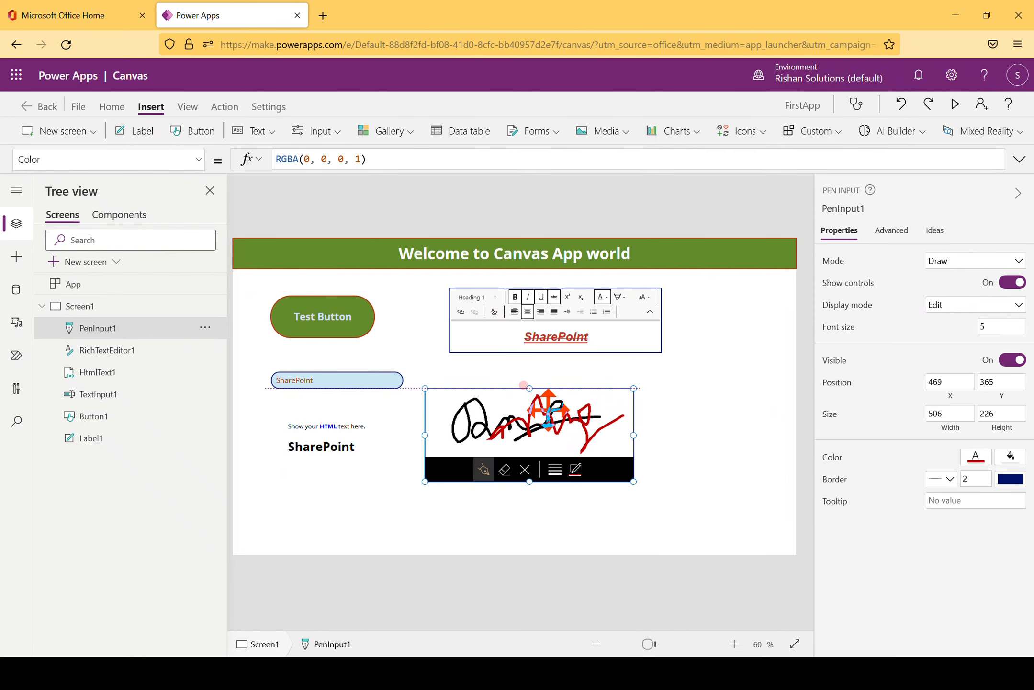
pyautogui.moveTo(602, 320); pyautogui.dragTo(572, 323)
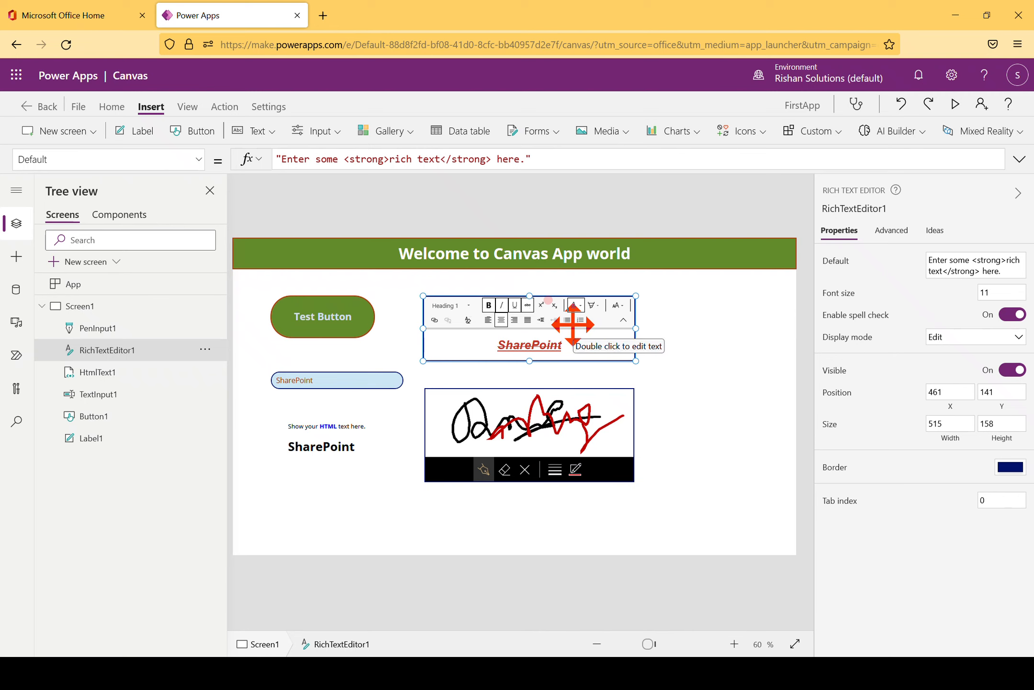
pyautogui.click(700, 348)
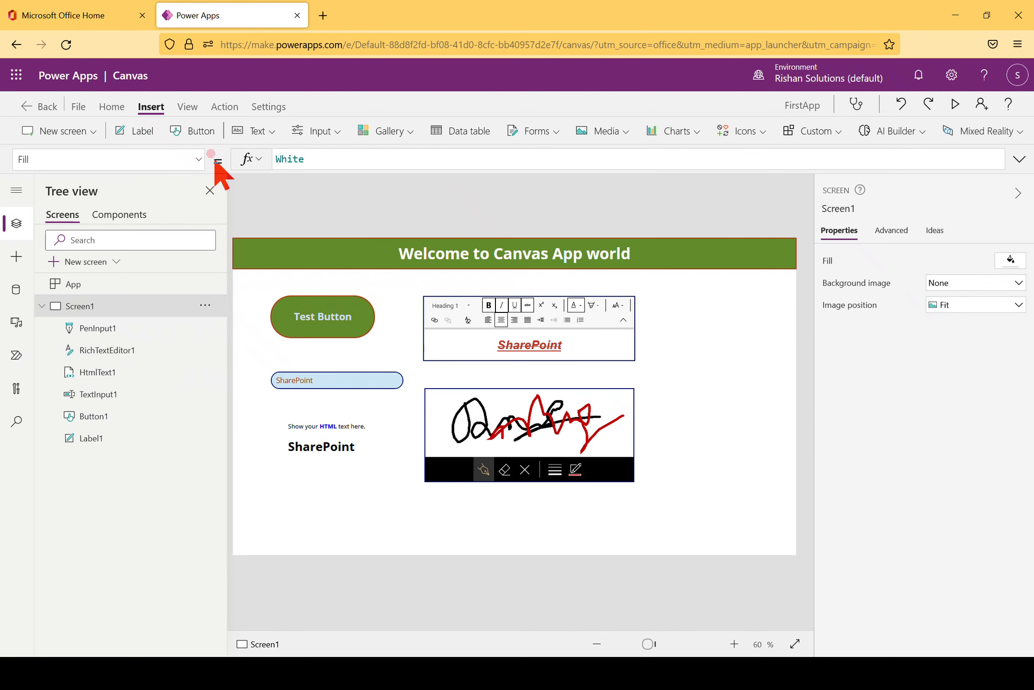
# Insert a drop down control and place it beside the rich text editor at about X 1020, Y 180
pyautogui.click(337, 139)
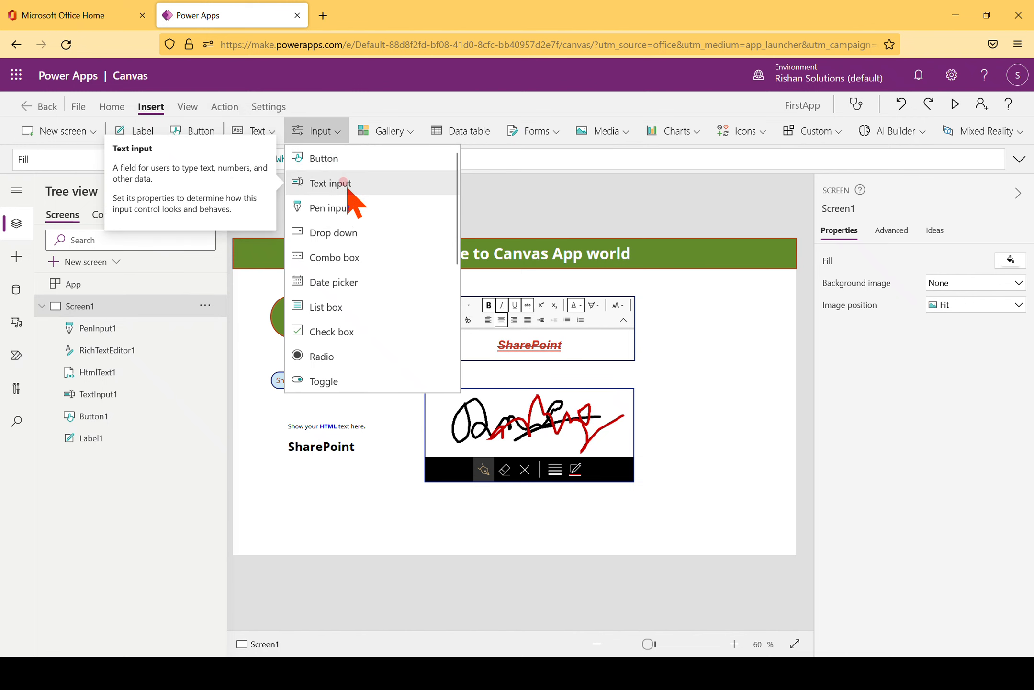
pyautogui.click(361, 236)
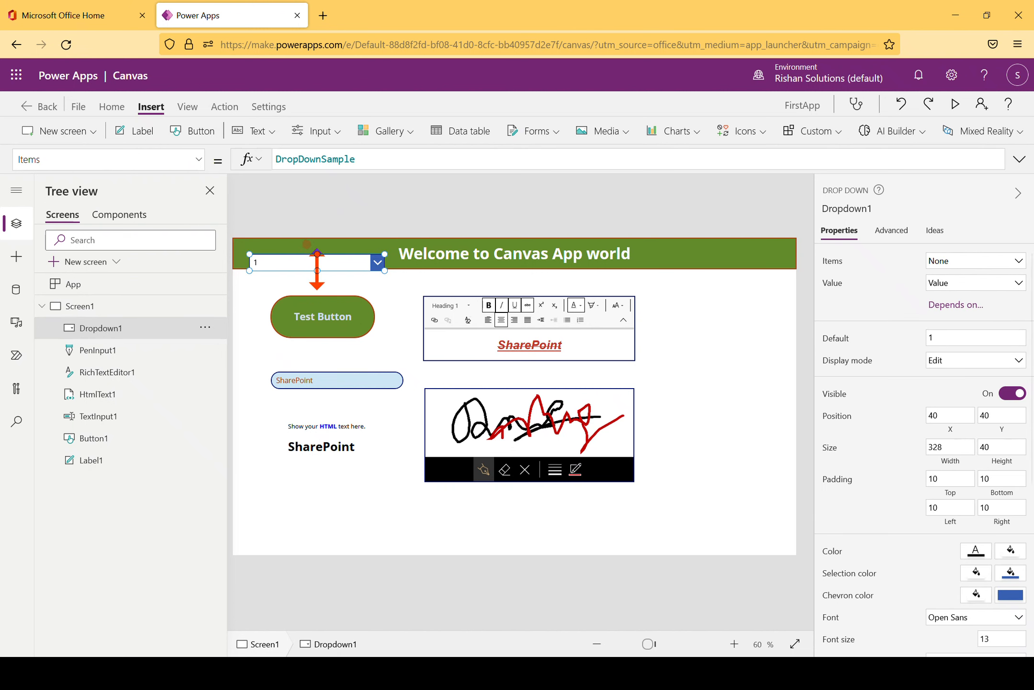
pyautogui.moveTo(326, 269); pyautogui.dragTo(716, 322)
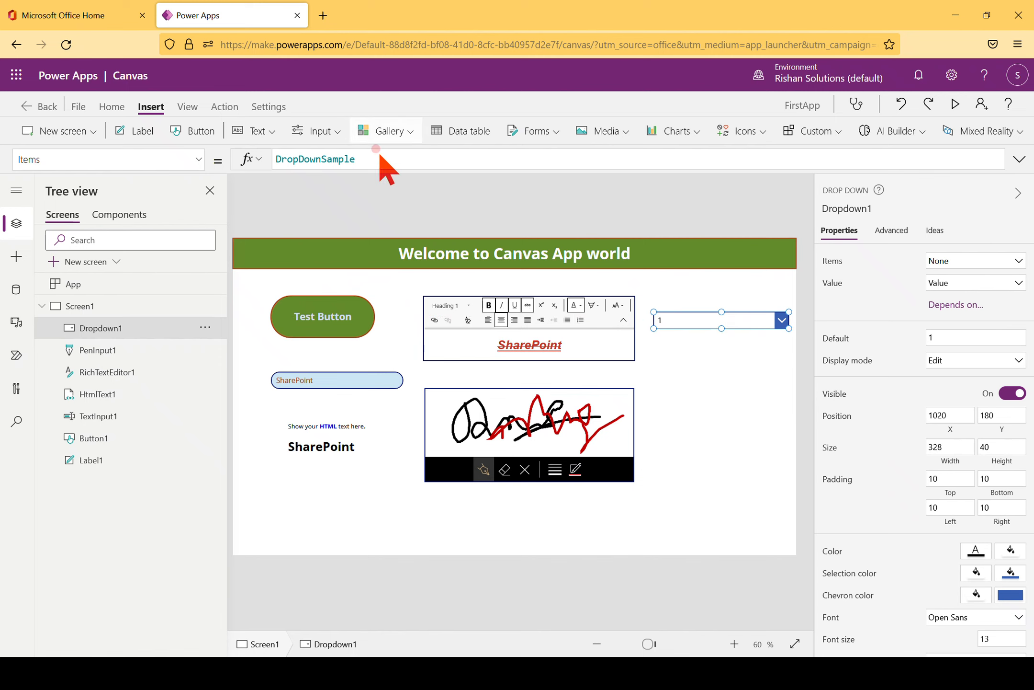
# Preview the app, expand the drop down to check its sample options, and close the preview
pyautogui.click(956, 103)
pyautogui.click(843, 250)
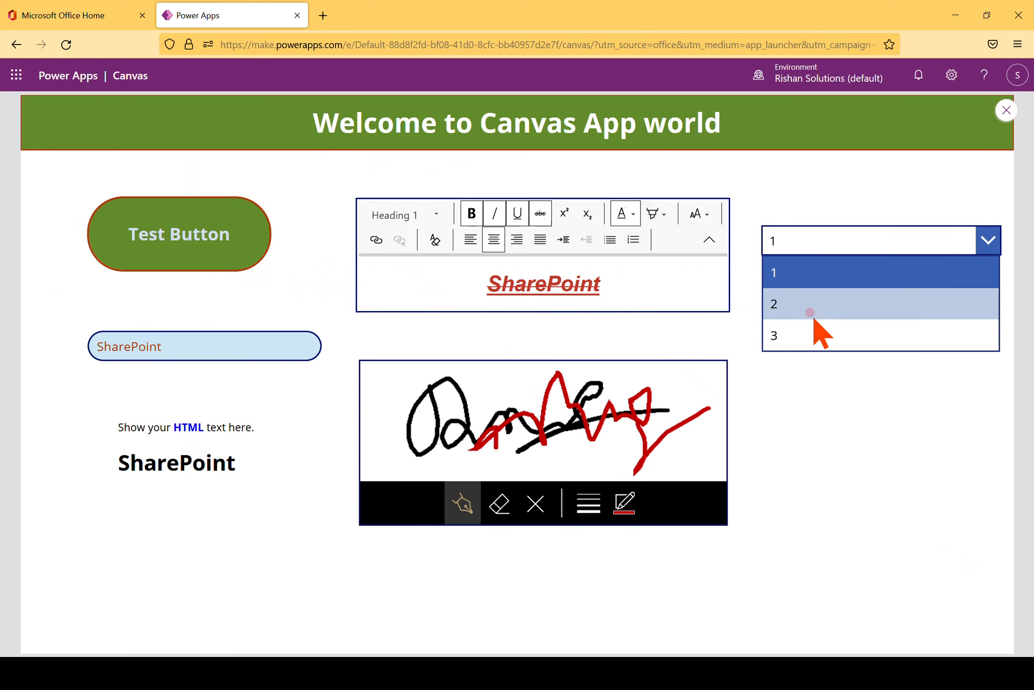
pyautogui.click(1007, 111)
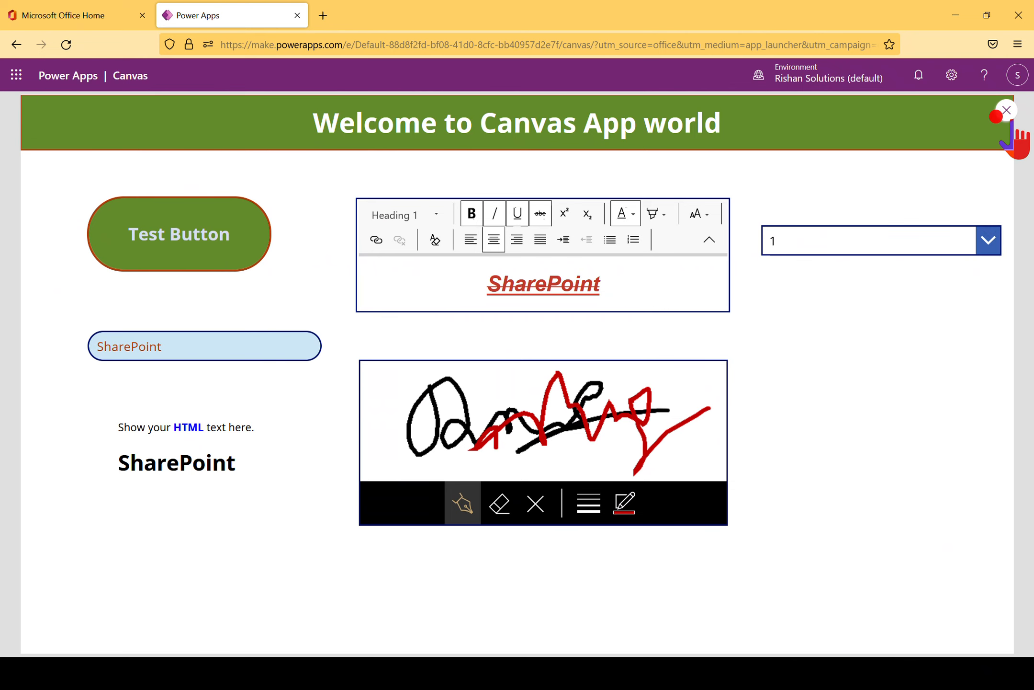
pyautogui.click(647, 425)
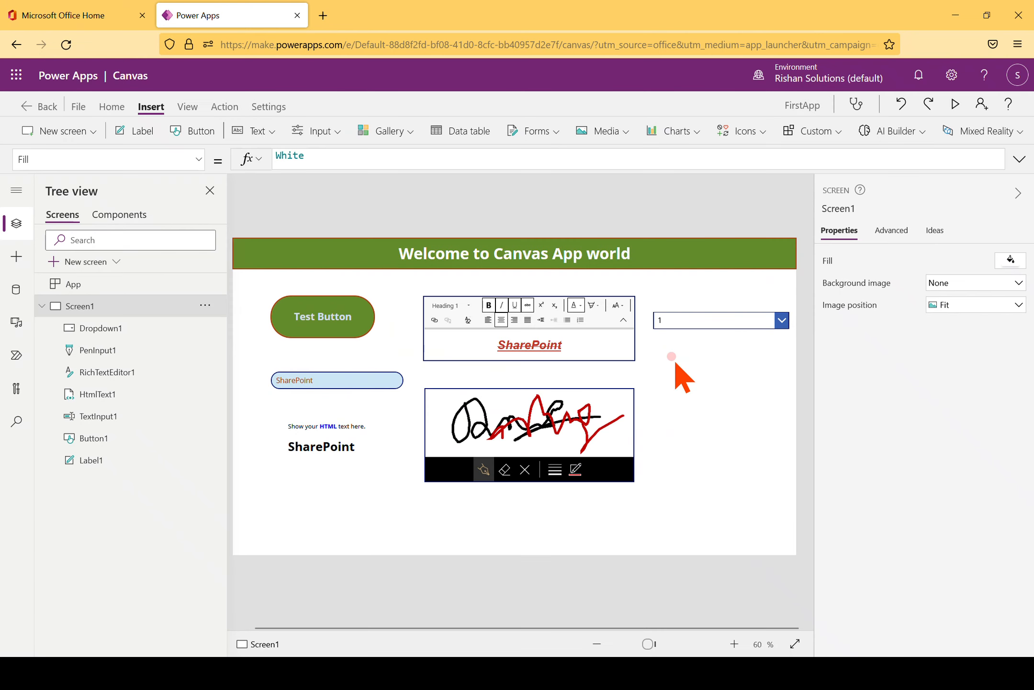
# Replace the drop down's Items formula with the custom list [1, 2, 3]
pyautogui.click(713, 322)
pyautogui.click(383, 161)
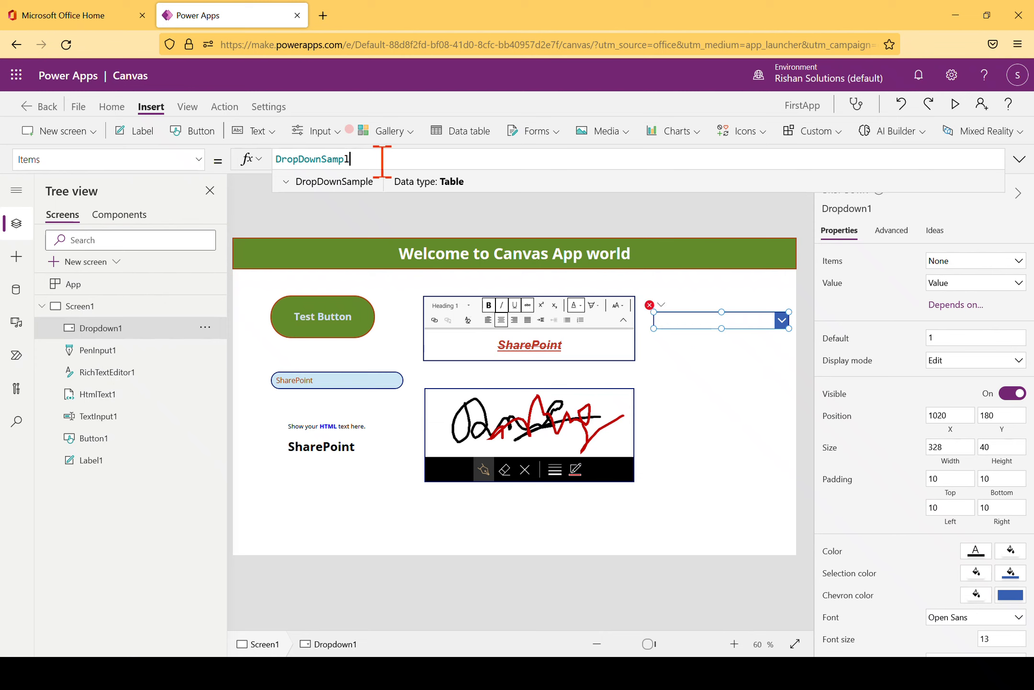
pyautogui.press('BackSpace')
pyautogui.press('BackSpace')
pyautogui.press('BackSpace')
pyautogui.press('BackSpace')
pyautogui.press('BackSpace')
pyautogui.press('BackSpace')
pyautogui.press('BackSpace')
pyautogui.press('BackSpace')
pyautogui.press('BackSpace')
pyautogui.press('BackSpace')
pyautogui.press('BackSpace')
pyautogui.press('BackSpace')
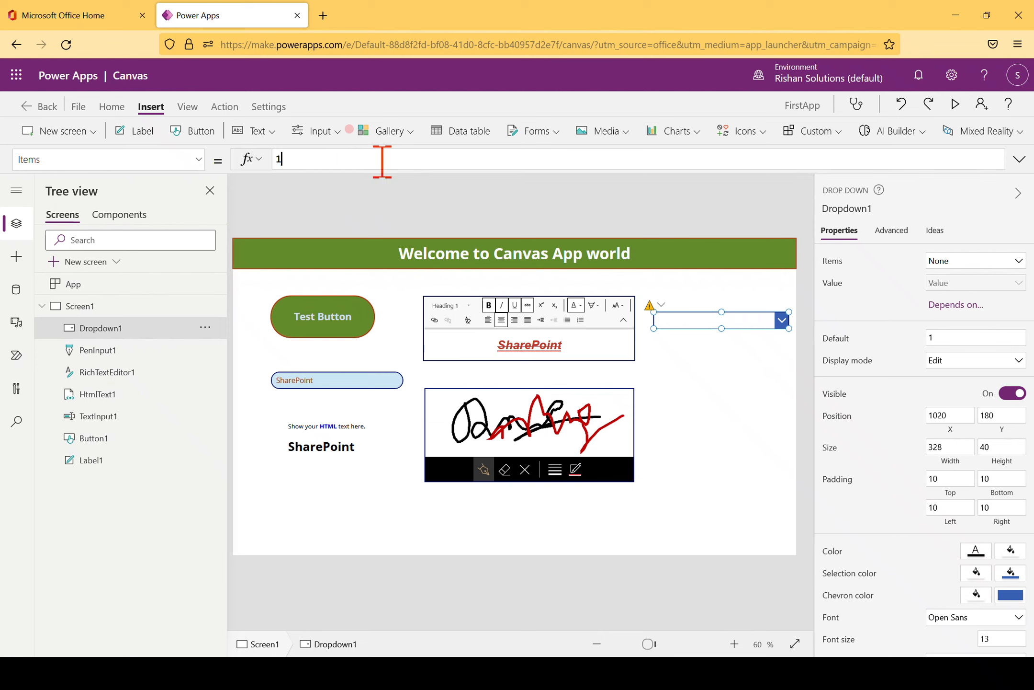
pyautogui.write(', 2, 3')
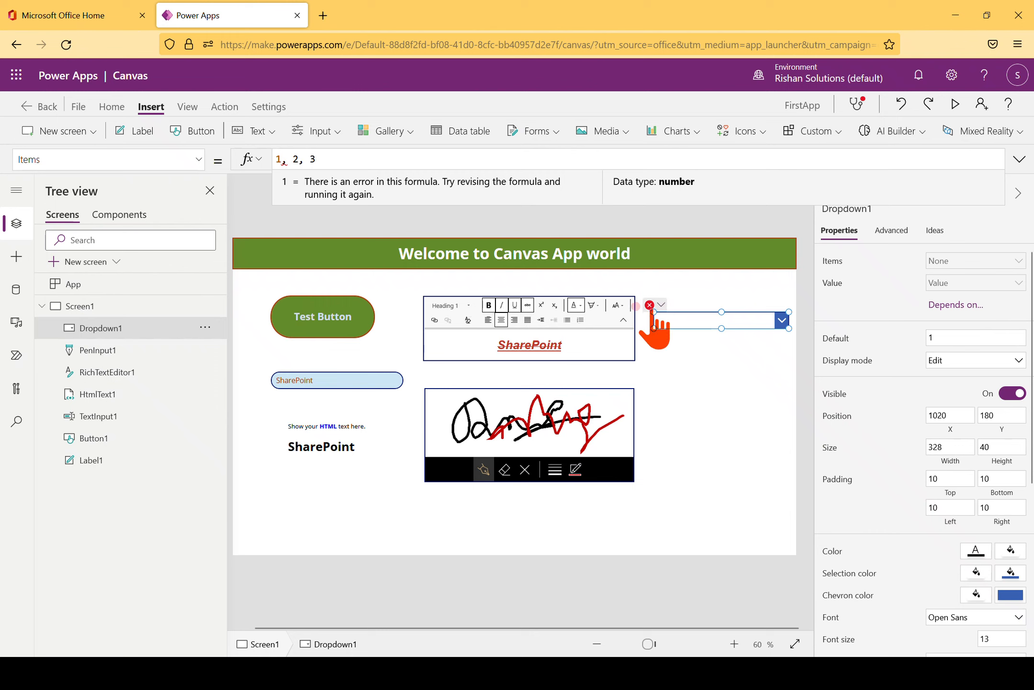
pyautogui.moveTo(654, 320)
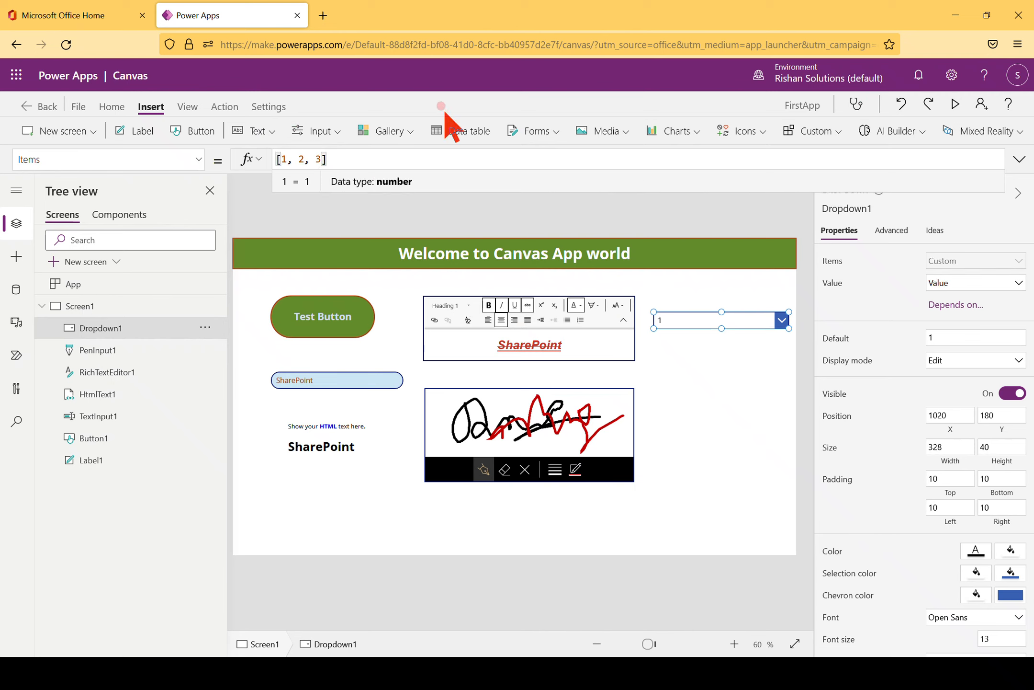
# Add 4 as a fourth entry at the end of the drop down's Items list
pyautogui.click(325, 160)
pyautogui.write(',')
pyautogui.press('BackSpace')
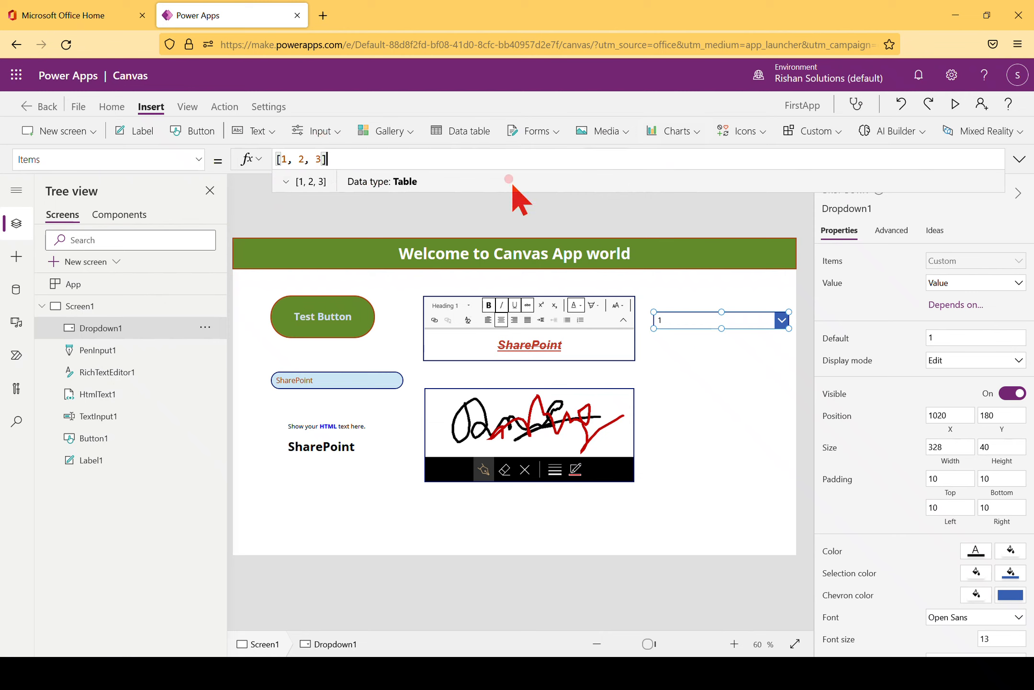
pyautogui.press('Left')
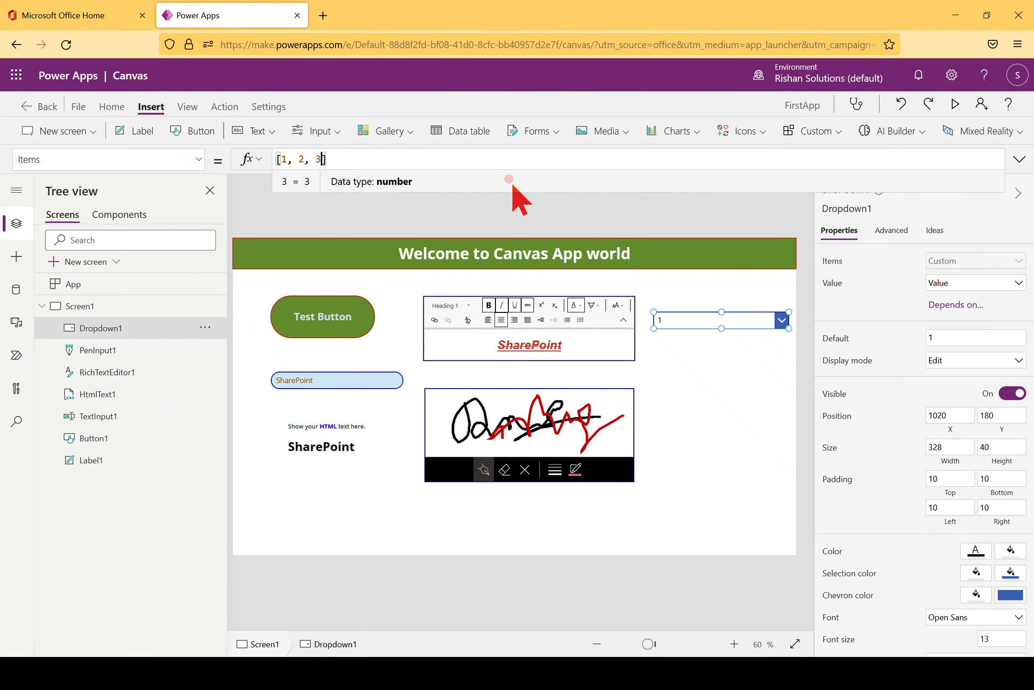
pyautogui.write(', 4')
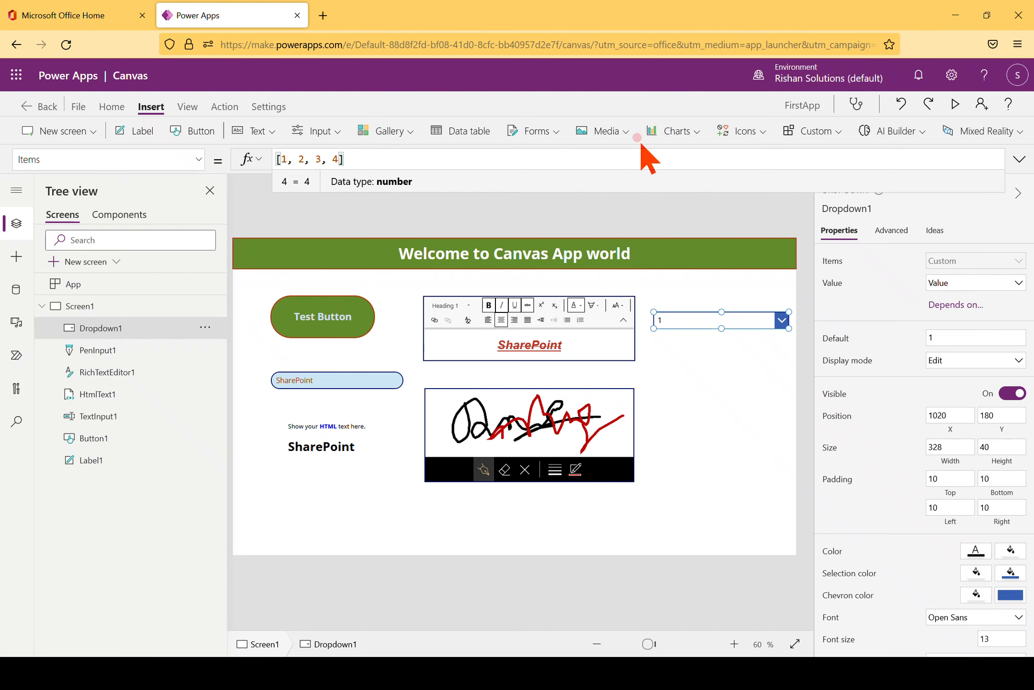
# Preview the app, expand the drop down to check the four numeric options, and close the preview
pyautogui.click(961, 103)
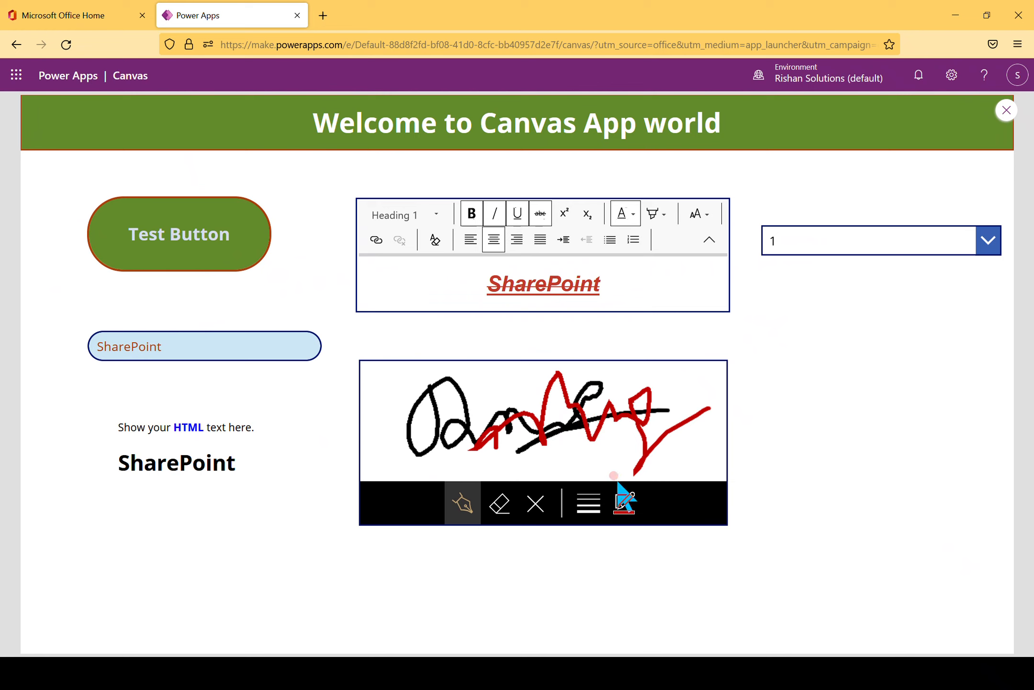
pyautogui.click(869, 240)
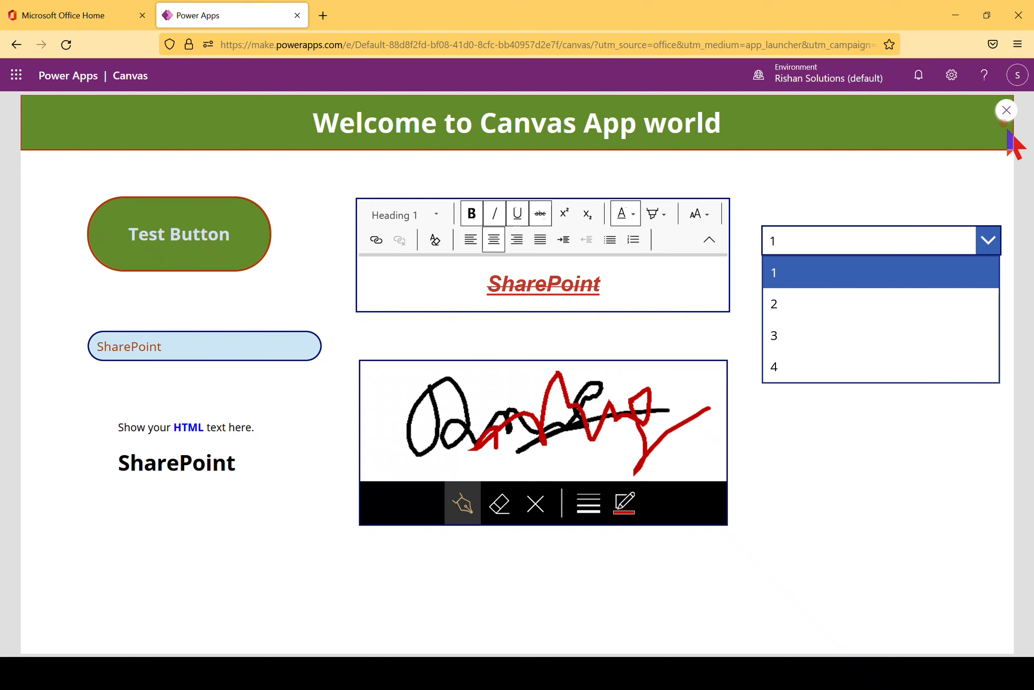
pyautogui.click(1007, 110)
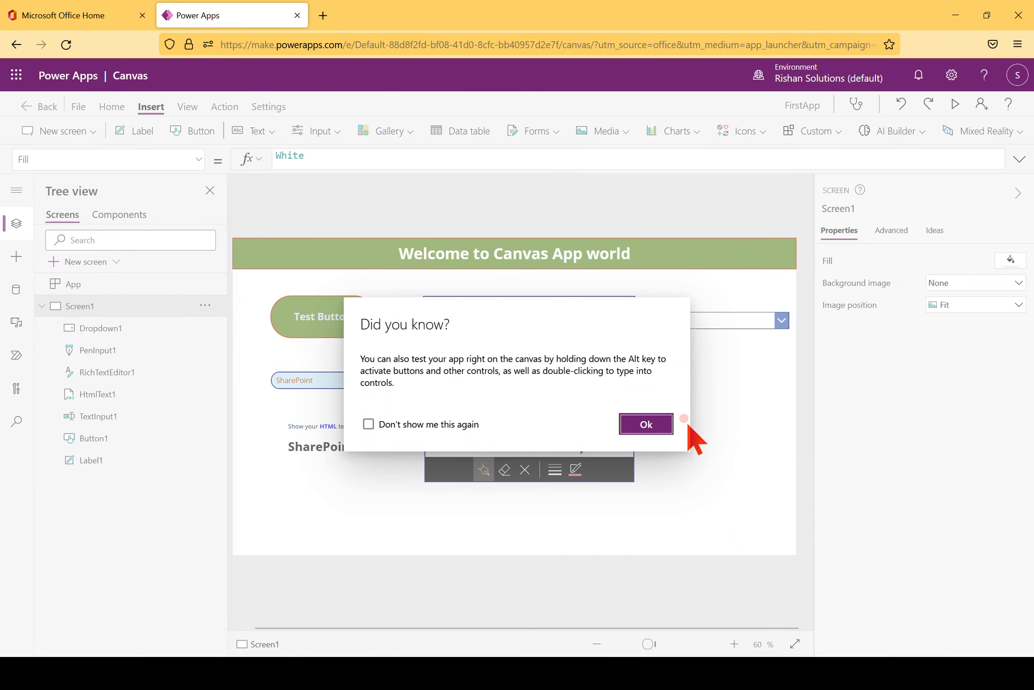
pyautogui.click(647, 421)
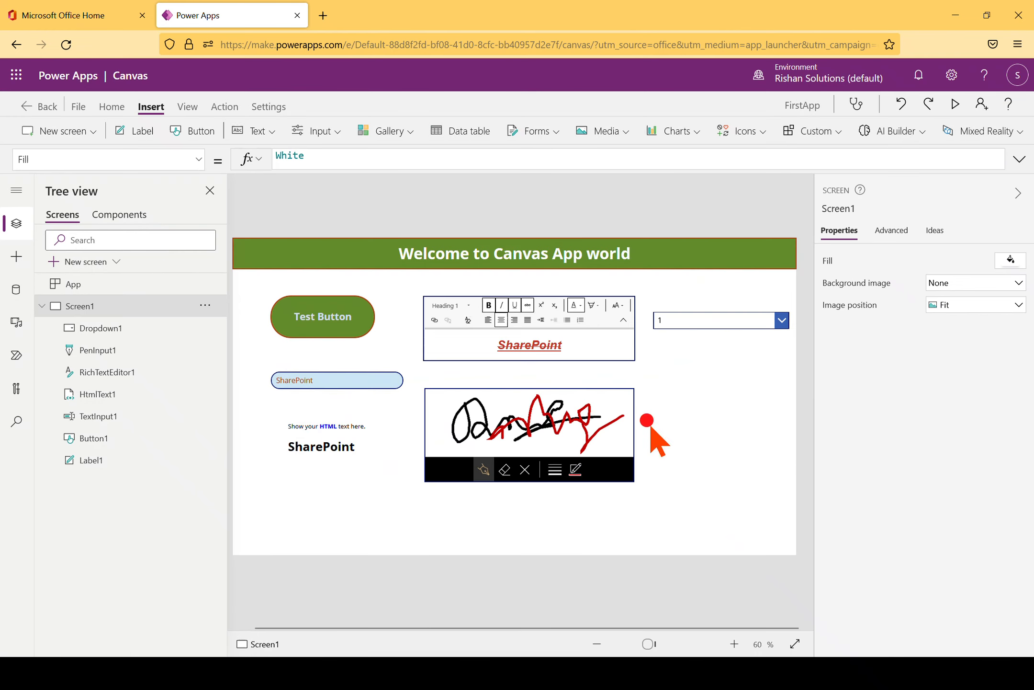
# Replace the numbers in the drop down's Items list with the words One, Two, Three and Four
pyautogui.click(687, 318)
pyautogui.doubleClick(284, 159)
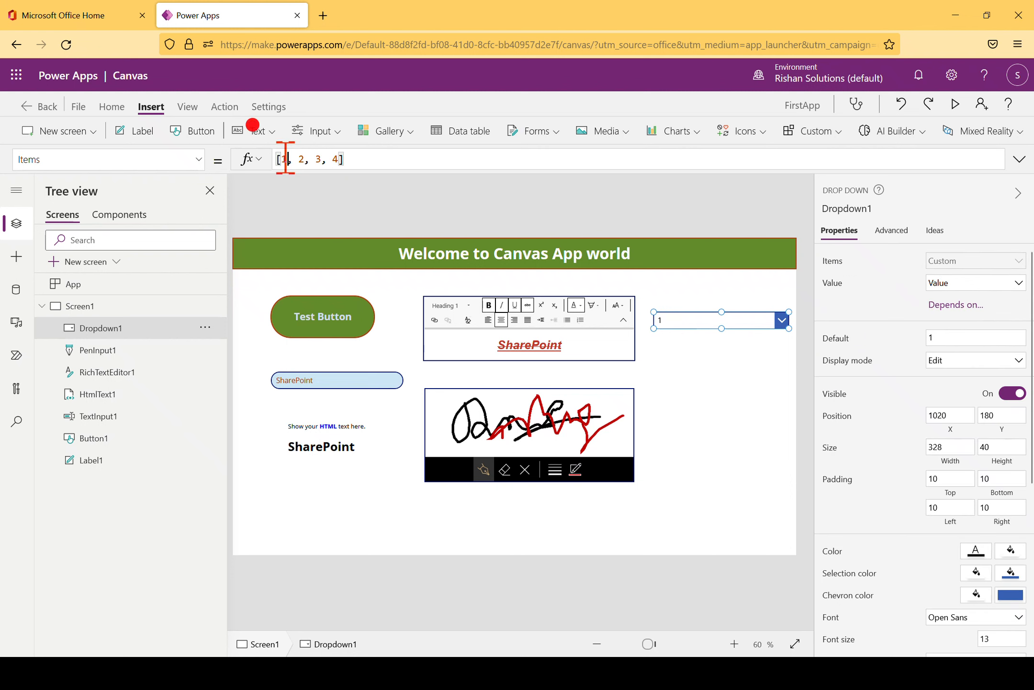
pyautogui.write('One')
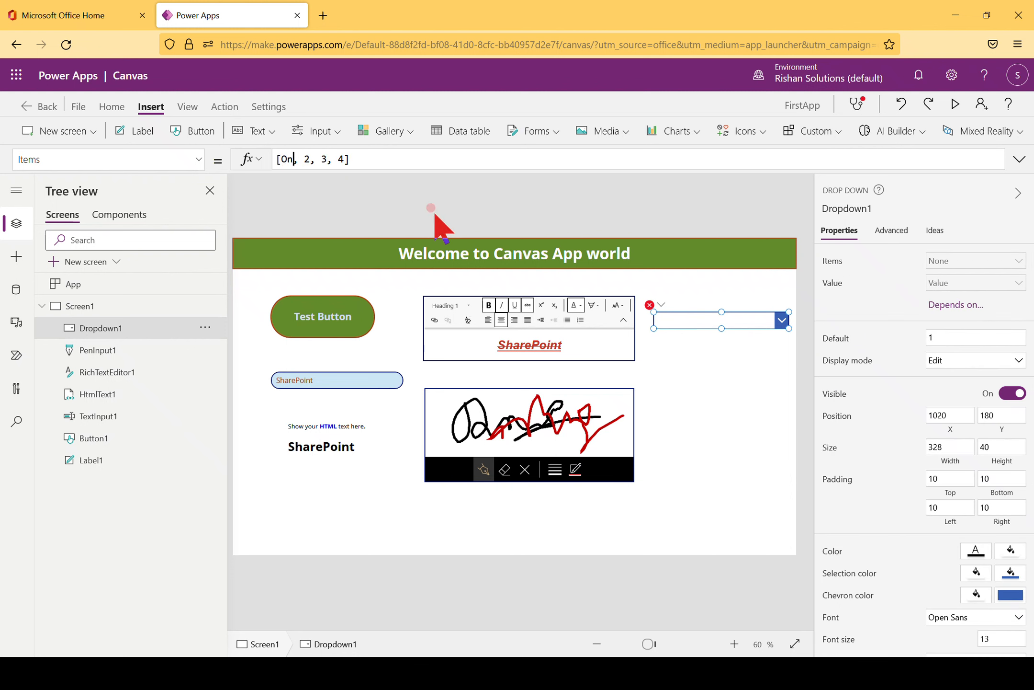
pyautogui.press('Right')
pyautogui.press('Right')
pyautogui.press('BackSpace')
pyautogui.write('Two')
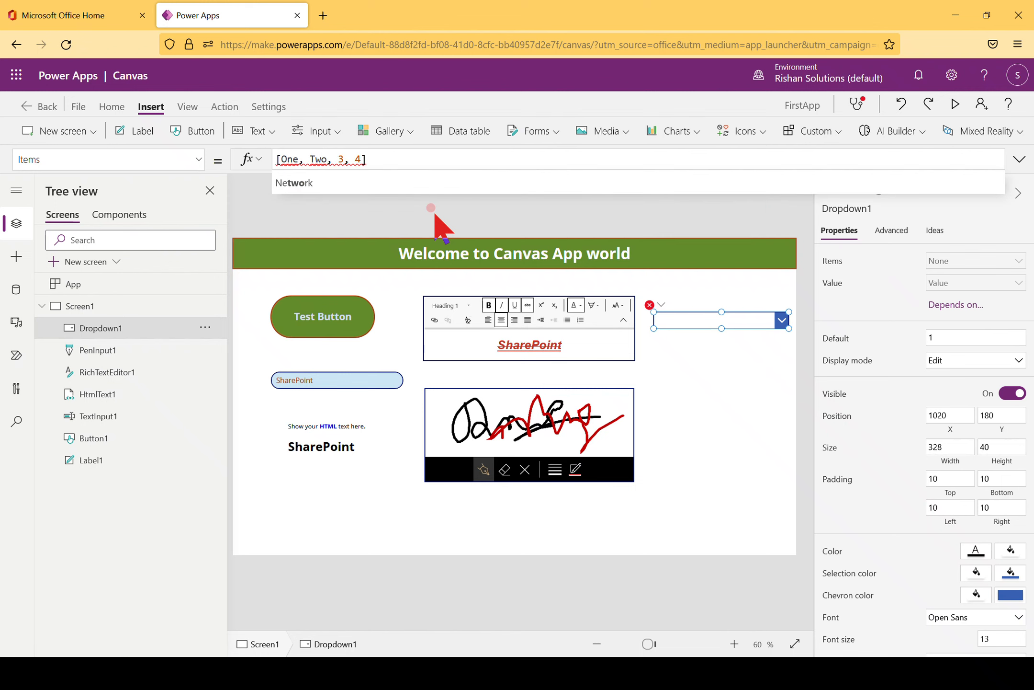
pyautogui.press('Right')
pyautogui.press('Right')
pyautogui.press('Delete')
pyautogui.write('Three, ')
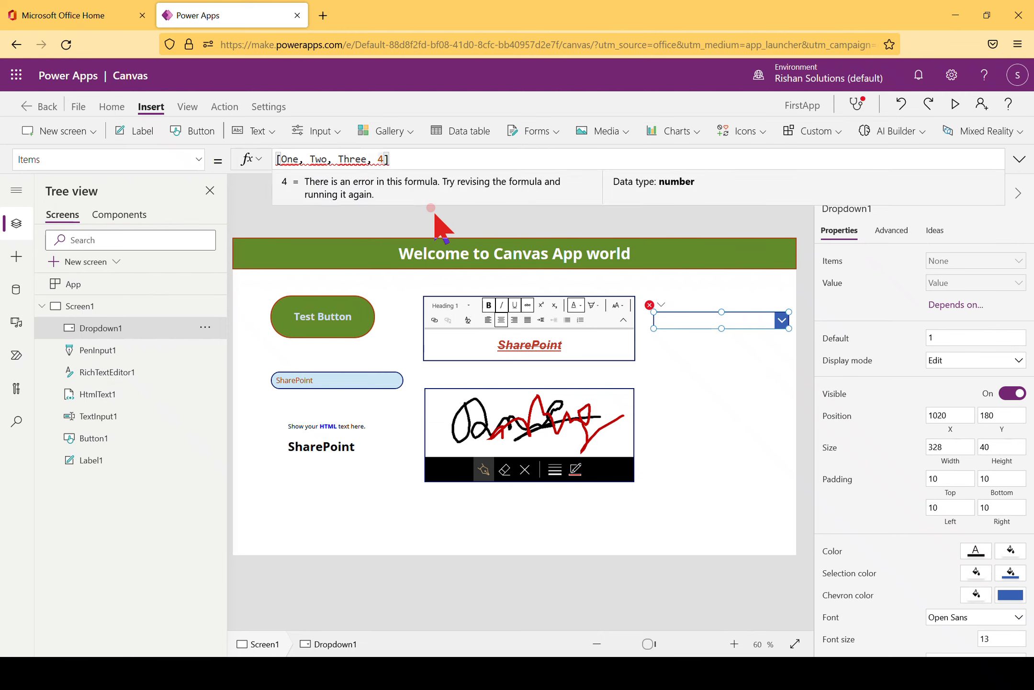
pyautogui.write('Four')
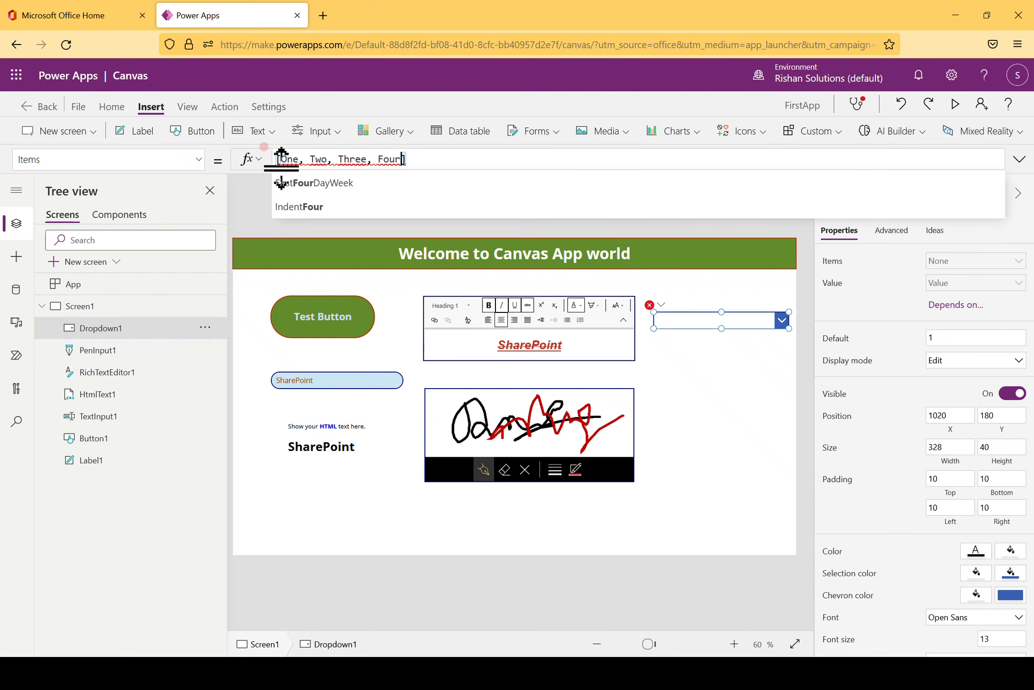
pyautogui.press('Escape')
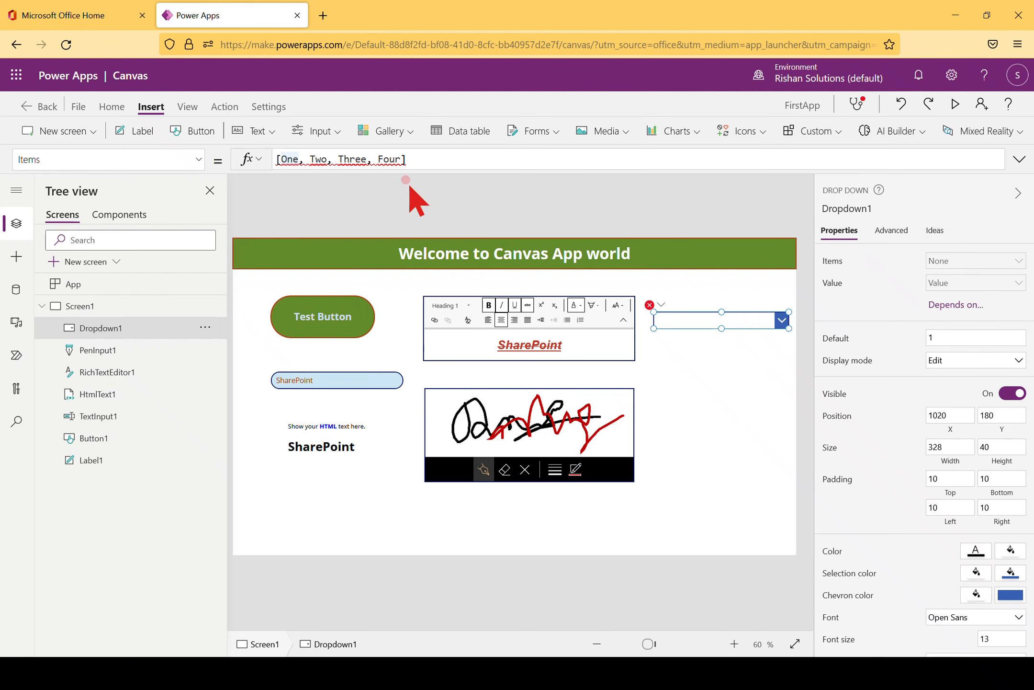
# Enclose each word in double quotes so the drop down's Items formula reads ["One", "Two", "Three", "Four"]
pyautogui.write('"')
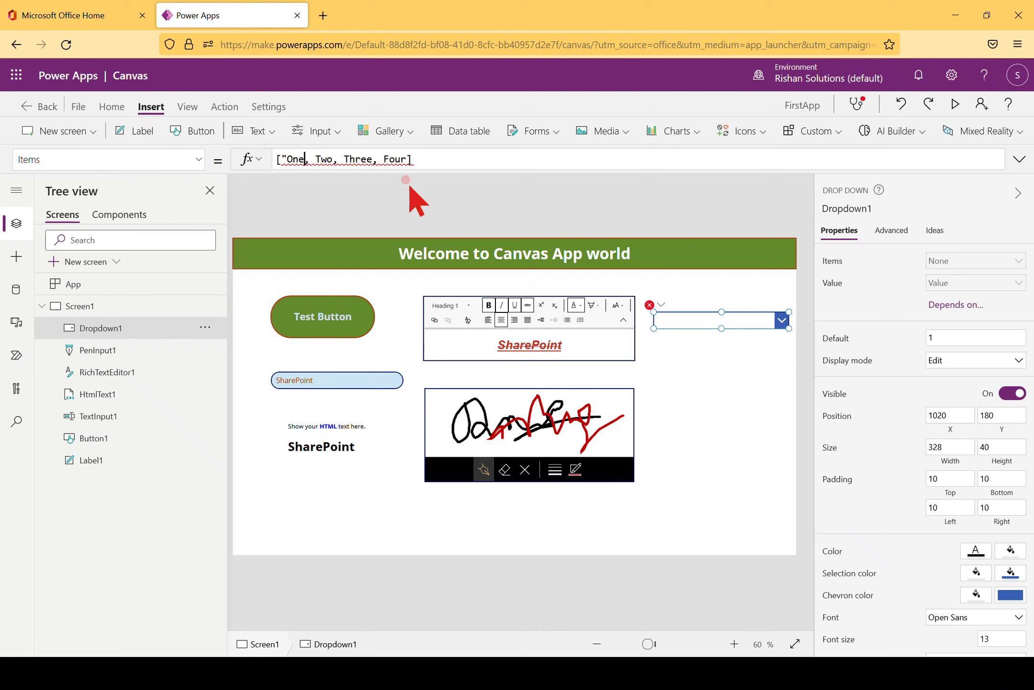
pyautogui.press('Right')
pyautogui.press('Right')
pyautogui.press('Right')
pyautogui.write('"')
pyautogui.press('Right')
pyautogui.press('Right')
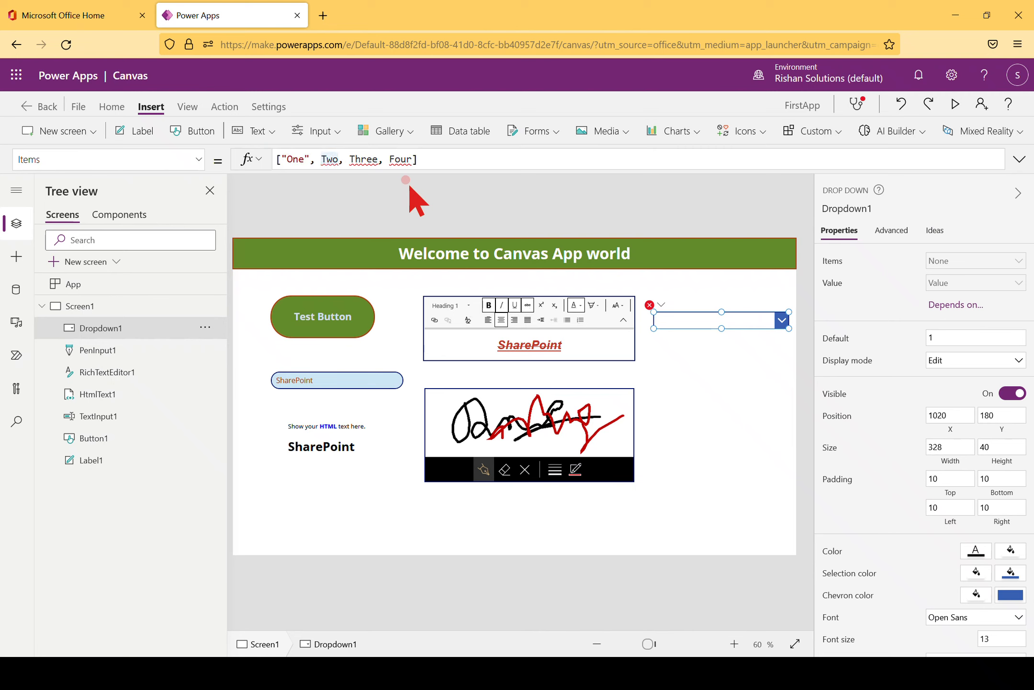
pyautogui.write('"')
pyautogui.press('Right')
pyautogui.press('Right')
pyautogui.press('Right')
pyautogui.write('"')
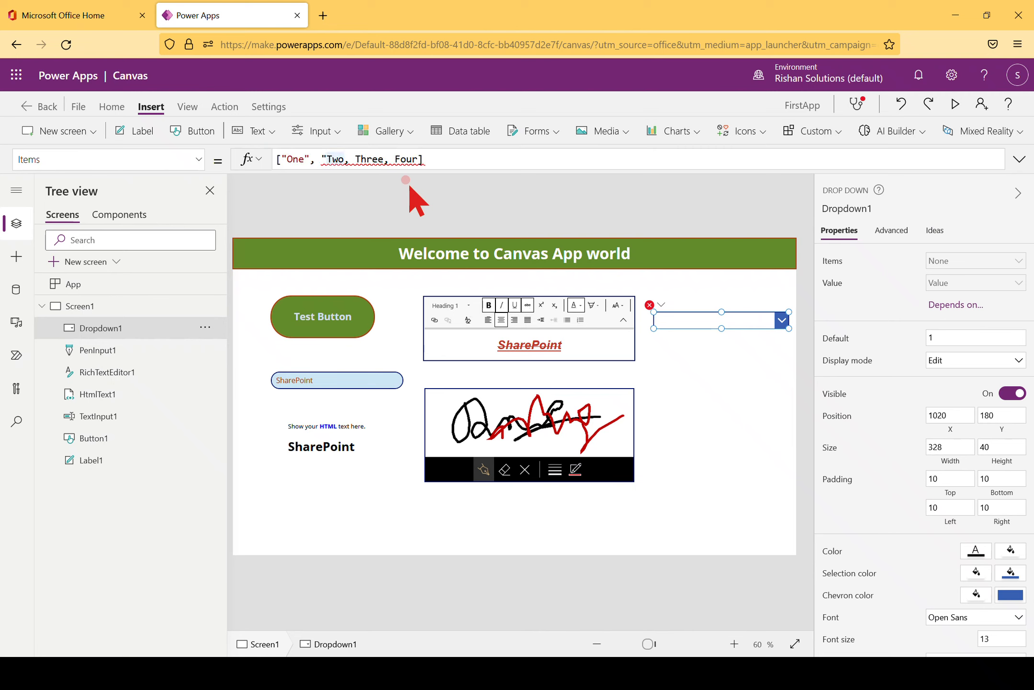
pyautogui.press('Right')
pyautogui.press('Right')
pyautogui.write('"')
pyautogui.press('Right')
pyautogui.press('Right')
pyautogui.press('Right')
pyautogui.press('Right')
pyautogui.press('Right')
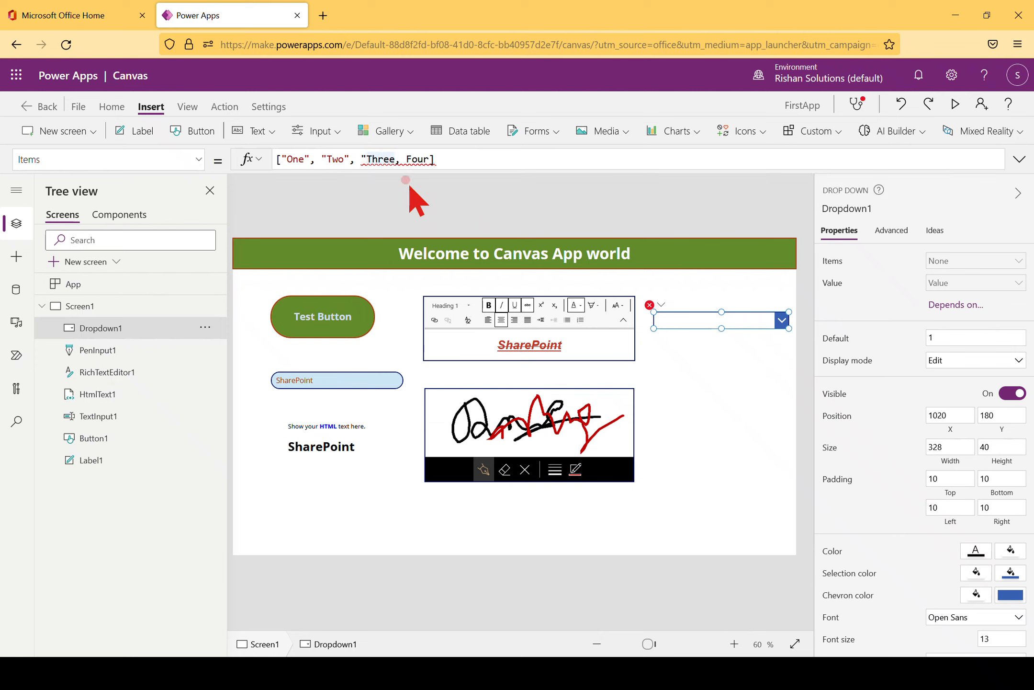
pyautogui.write('"')
pyautogui.press('Right')
pyautogui.press('Right')
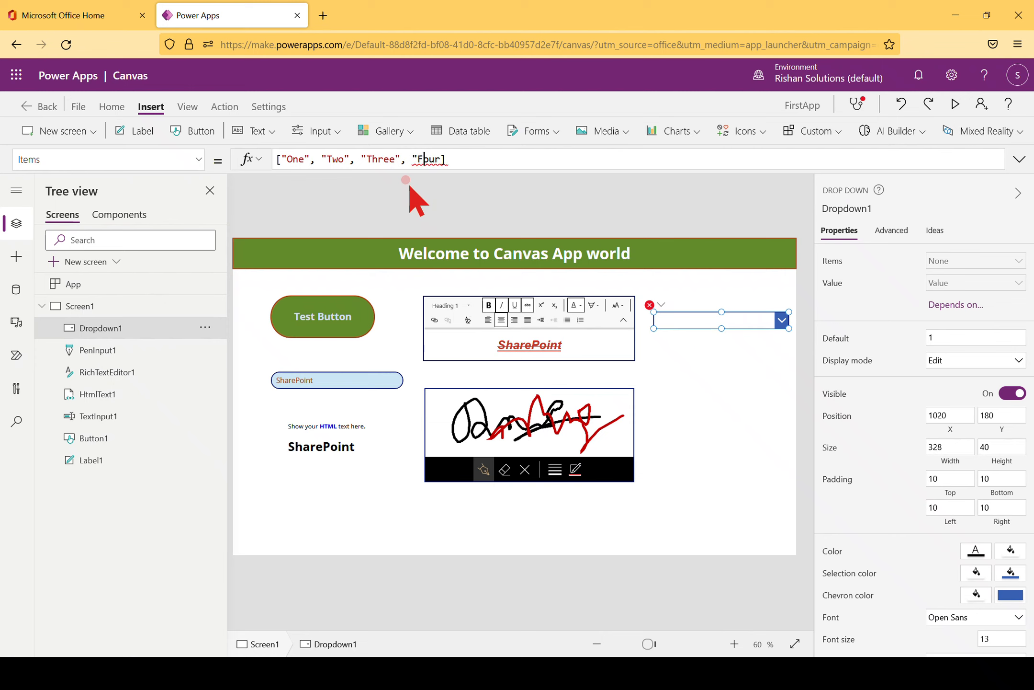
pyautogui.press('Right')
pyautogui.write('"')
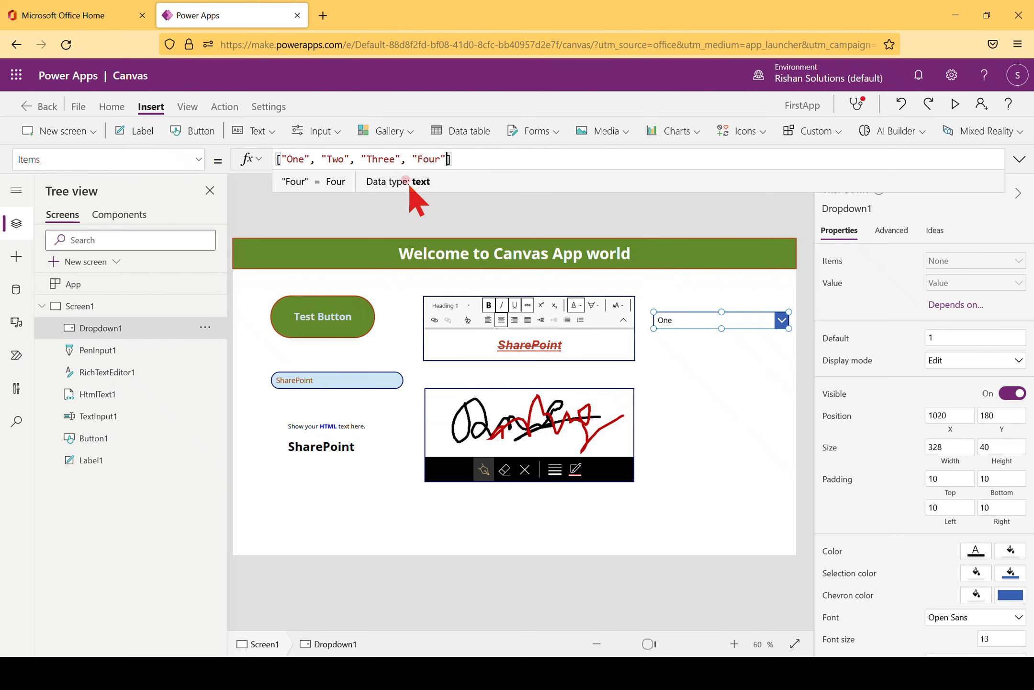
# Preview the app, expand the drop down to check the text options, and close the preview
pyautogui.click(956, 104)
pyautogui.click(839, 242)
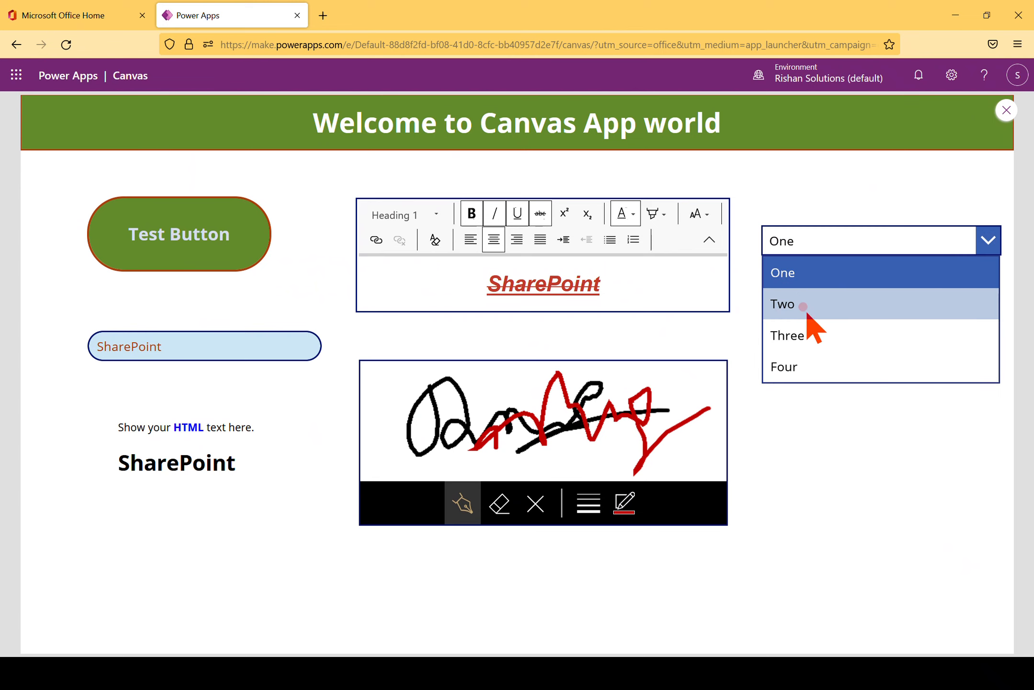
pyautogui.click(1006, 110)
pyautogui.click(647, 424)
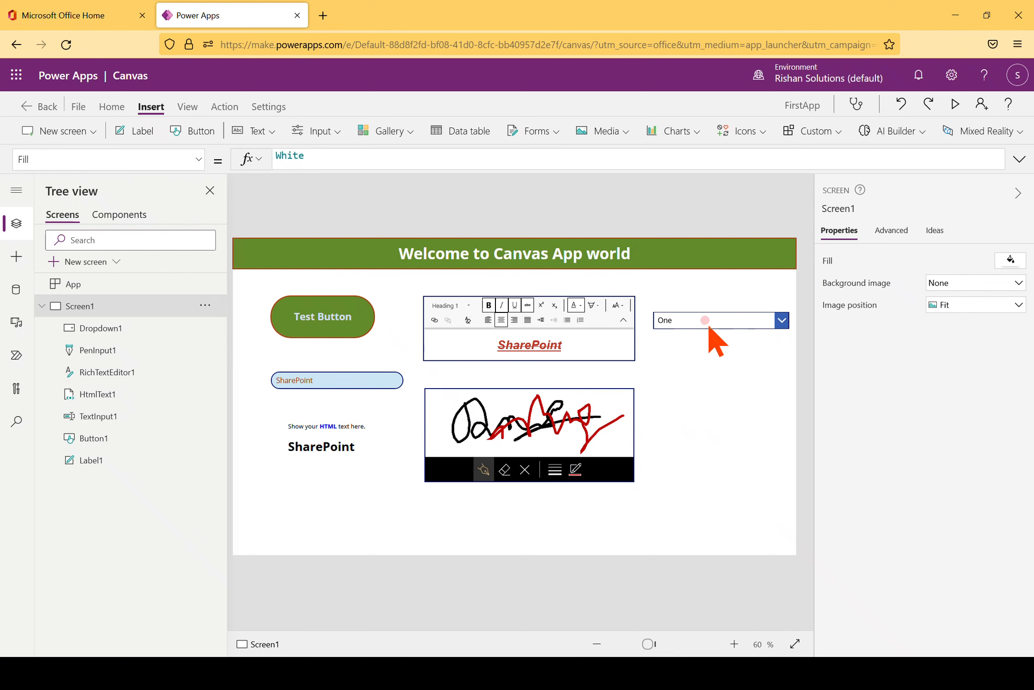
# Clear the drop down's Default value
pyautogui.click(693, 321)
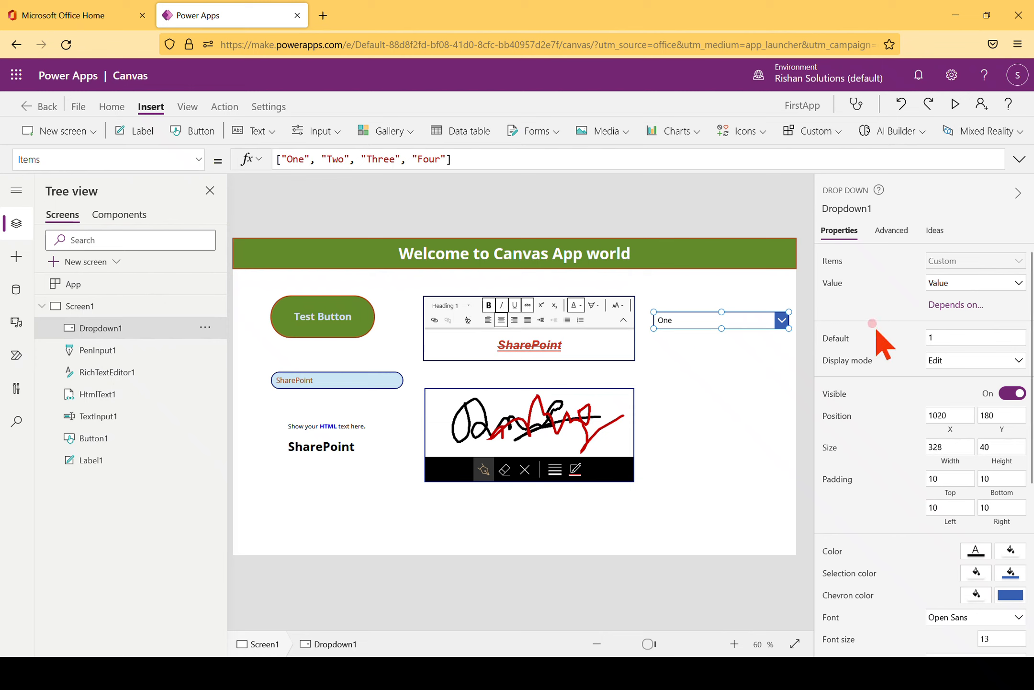
pyautogui.click(1018, 339)
pyautogui.moveTo(984, 331); pyautogui.dragTo(872, 310)
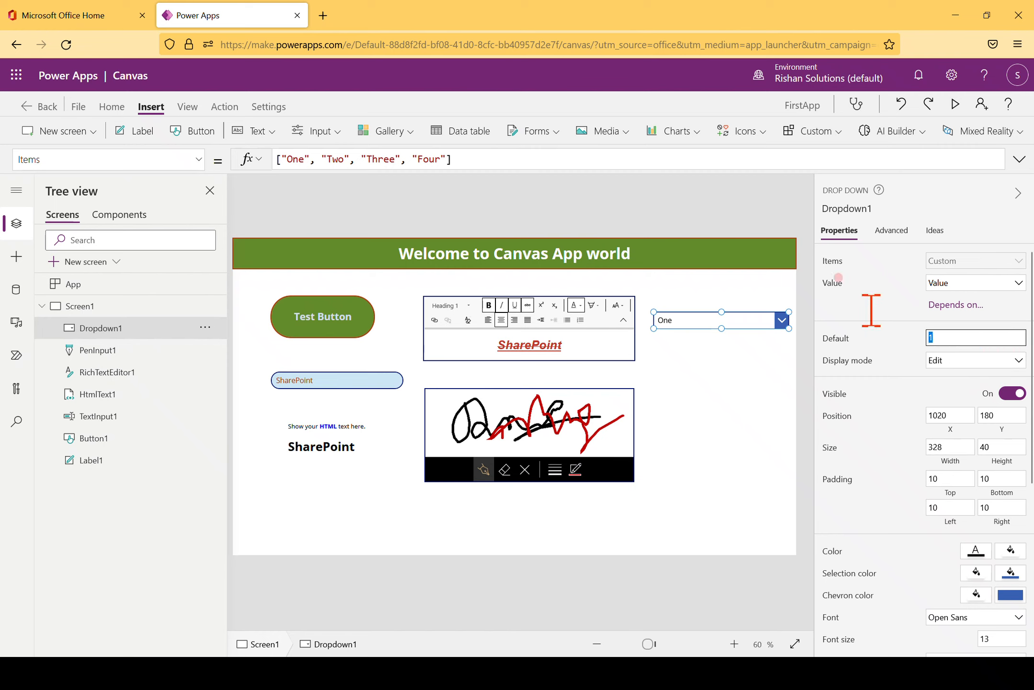
pyautogui.click(896, 333)
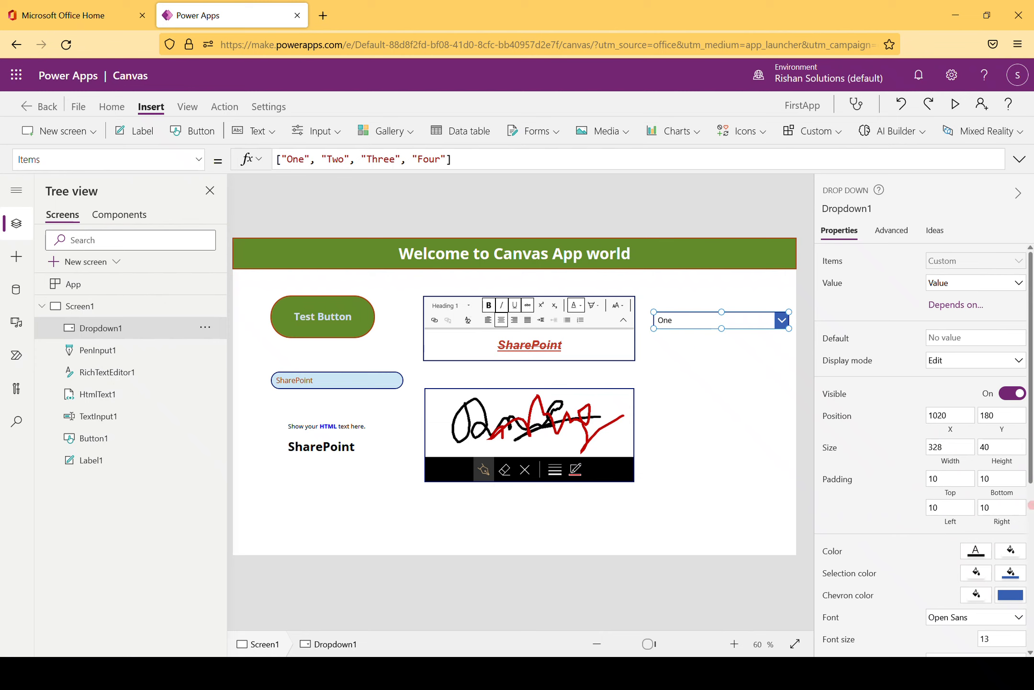
# Change the background colour of the drop down's chevron to dark orange
pyautogui.scroll(-5, 1028, 437)
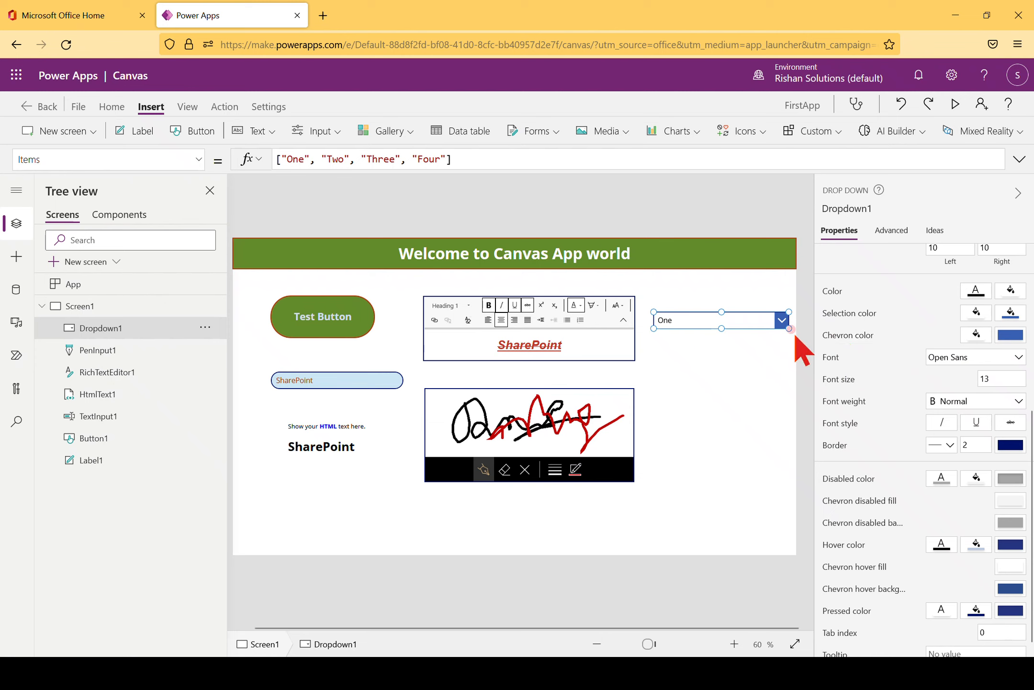
pyautogui.click(1009, 337)
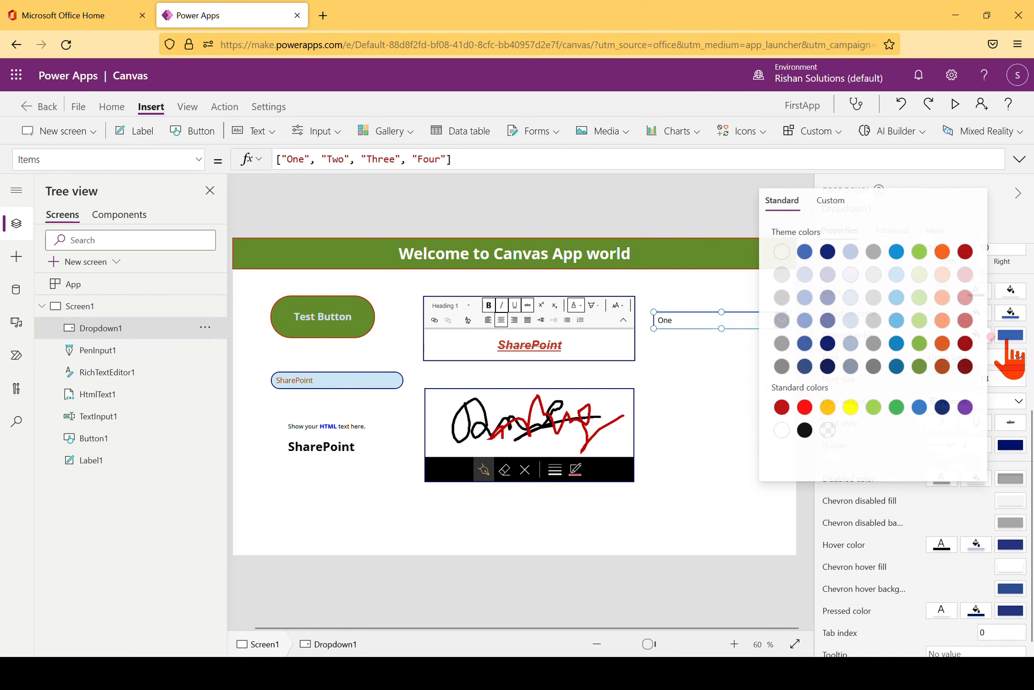
pyautogui.click(940, 367)
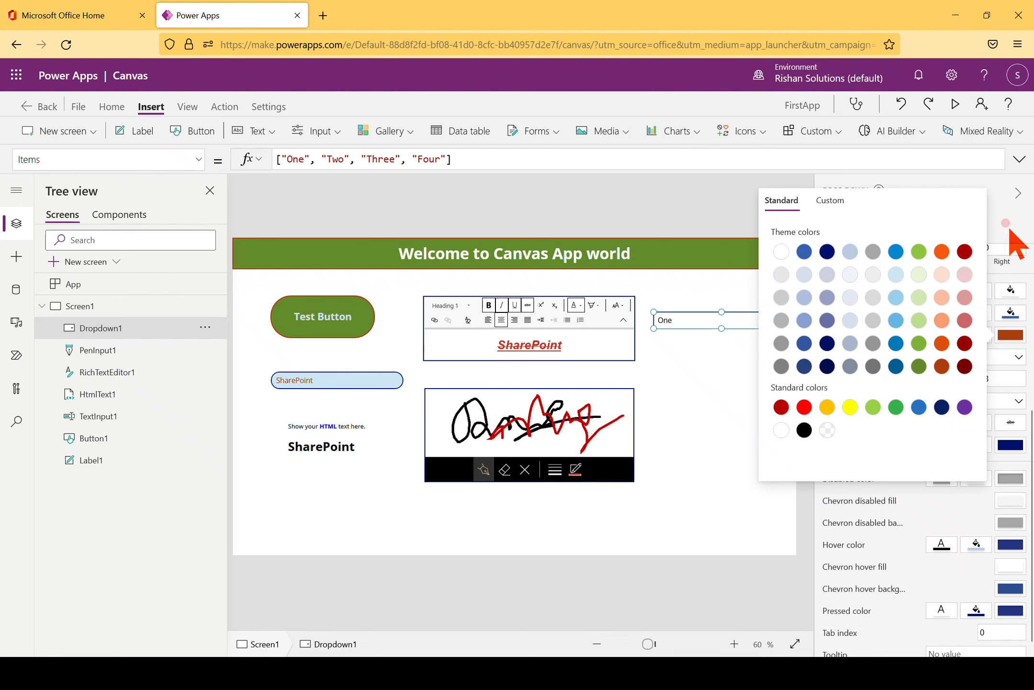
pyautogui.click(1008, 223)
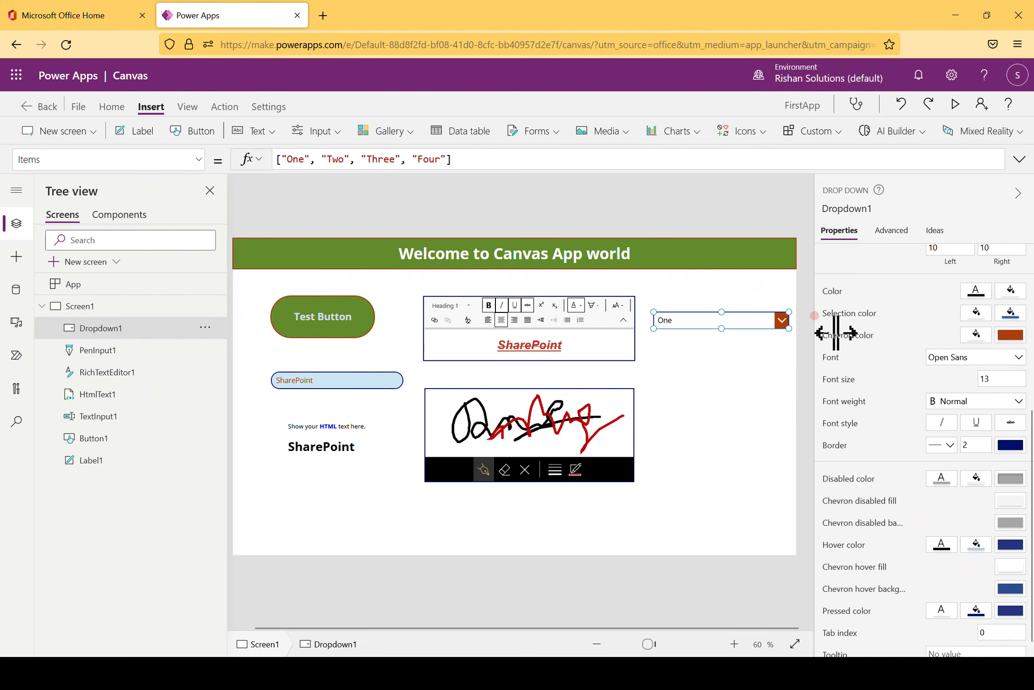
# Try blue as the drop down's chevron colour and restore the chevron to white
pyautogui.click(963, 333)
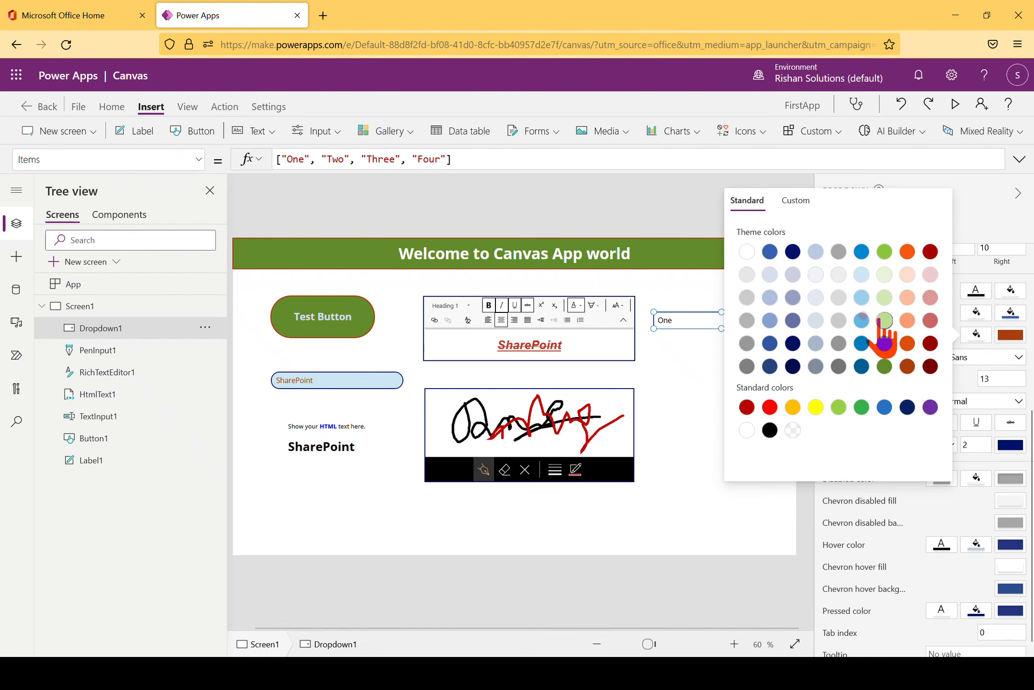
pyautogui.click(862, 343)
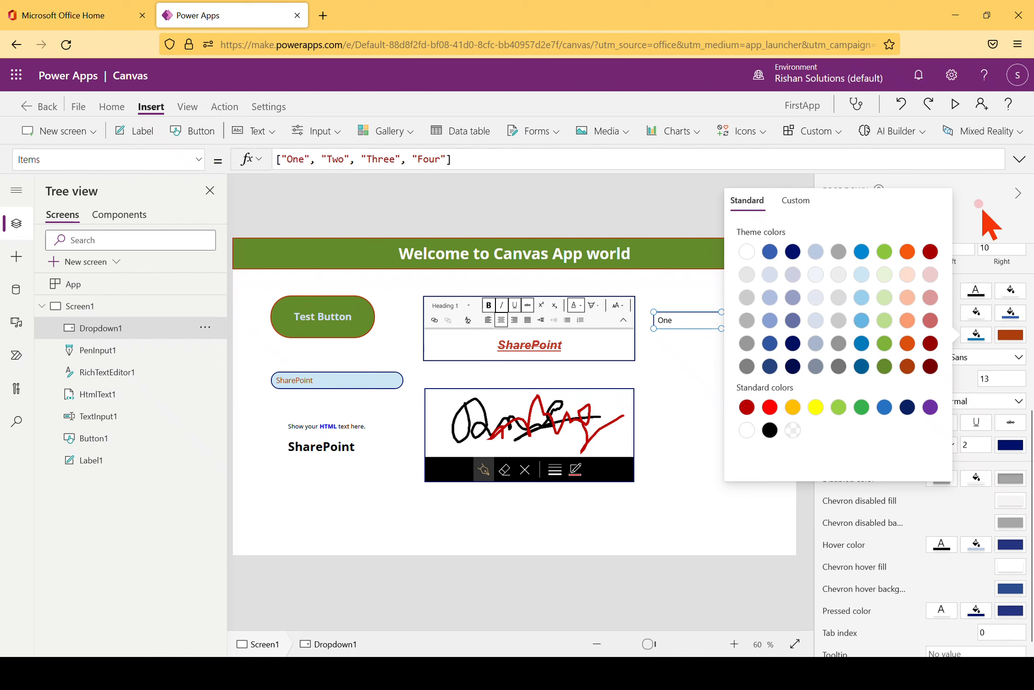
pyautogui.click(977, 211)
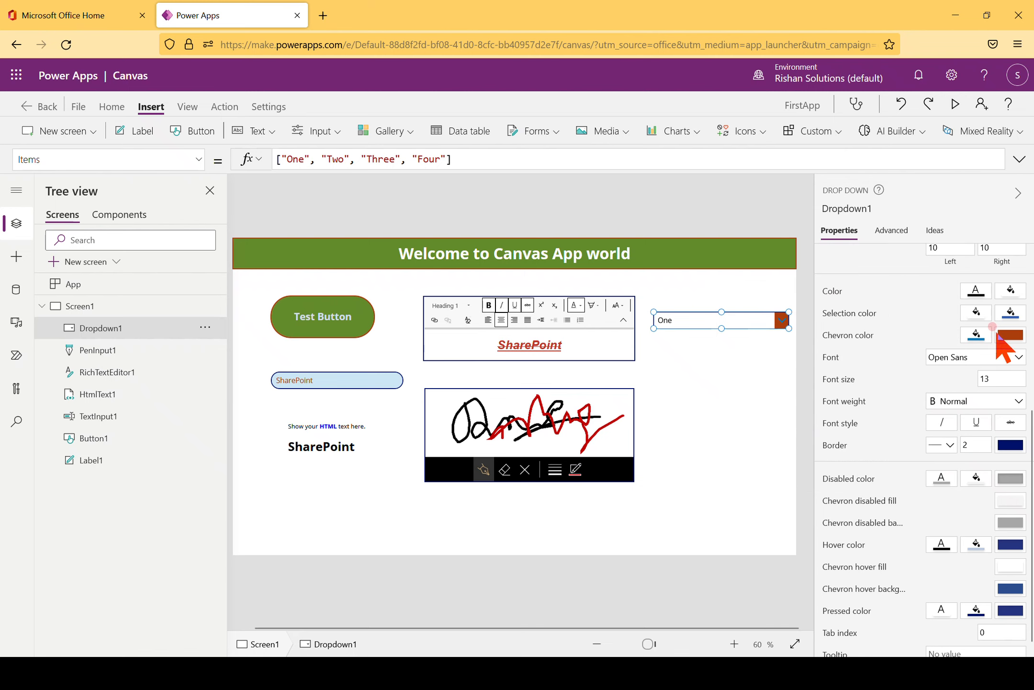
pyautogui.click(962, 333)
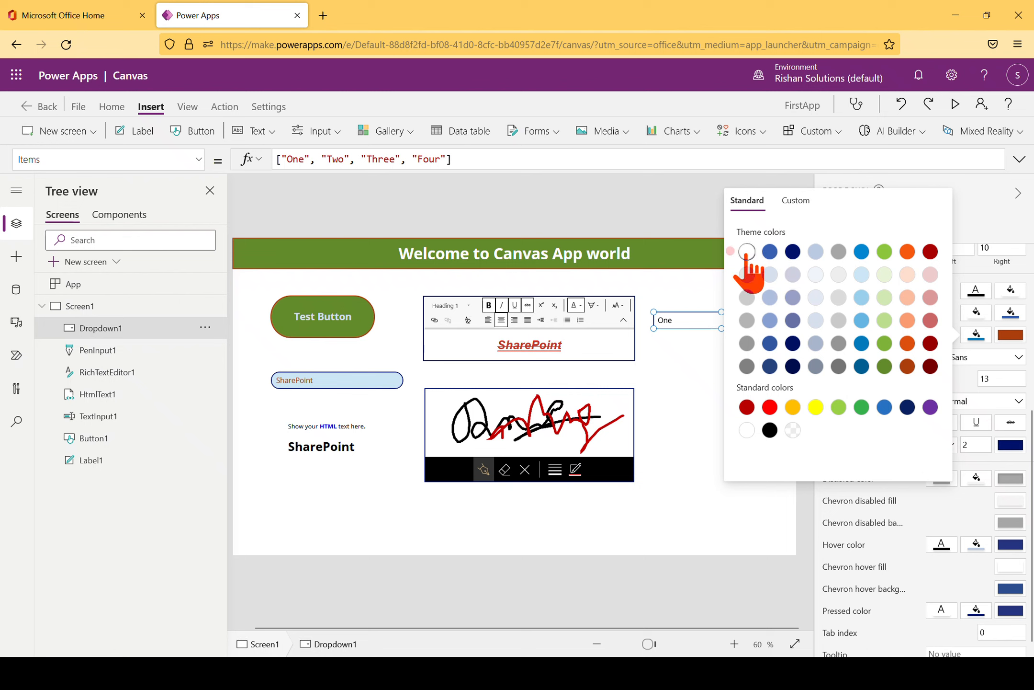
pyautogui.click(676, 322)
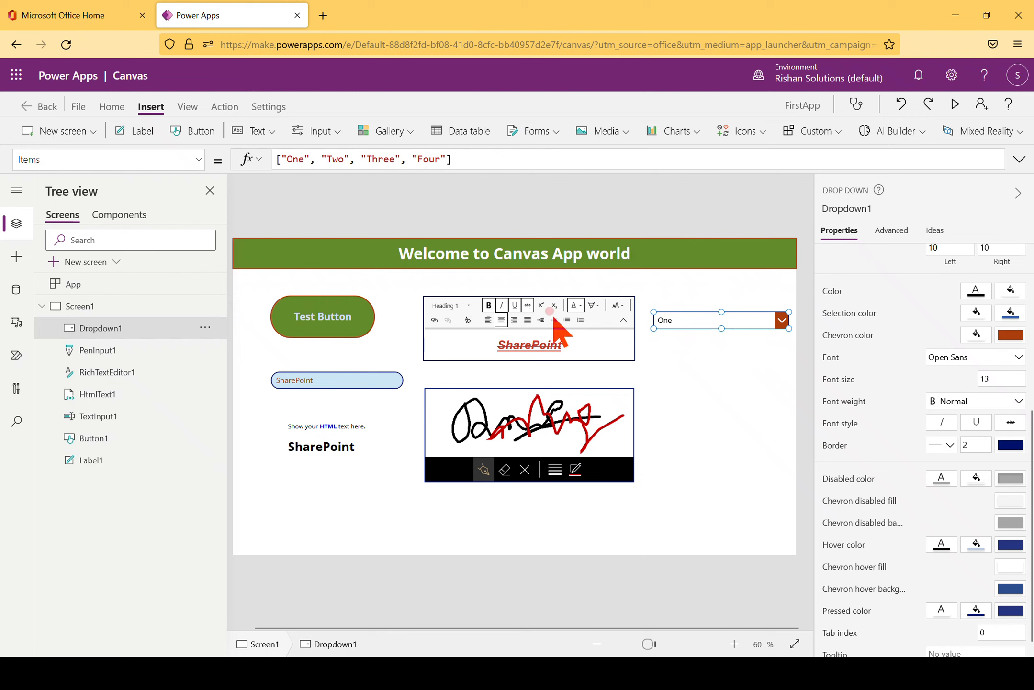
# Start adding data to the app and search the data sources for SharePoint to check the available connectors
pyautogui.click(16, 291)
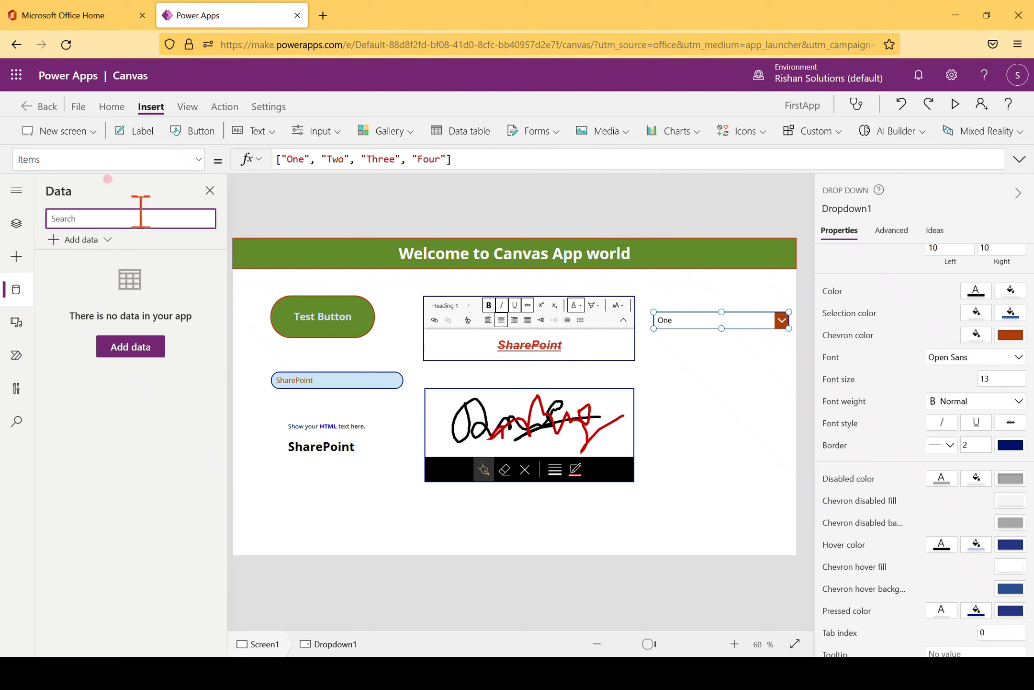
pyautogui.click(82, 241)
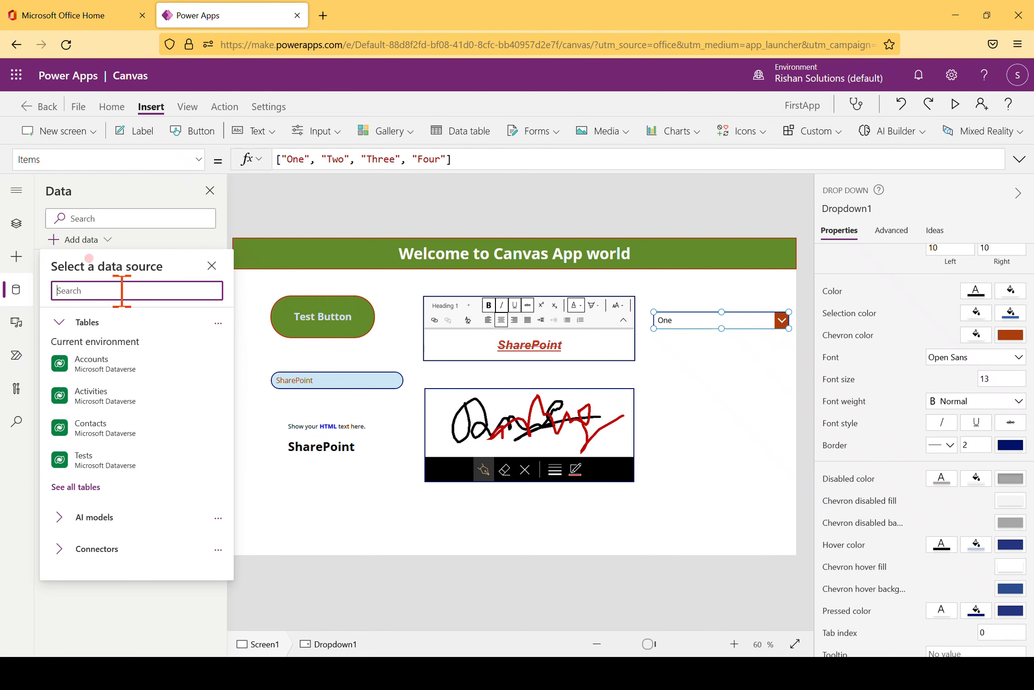
pyautogui.write('S')
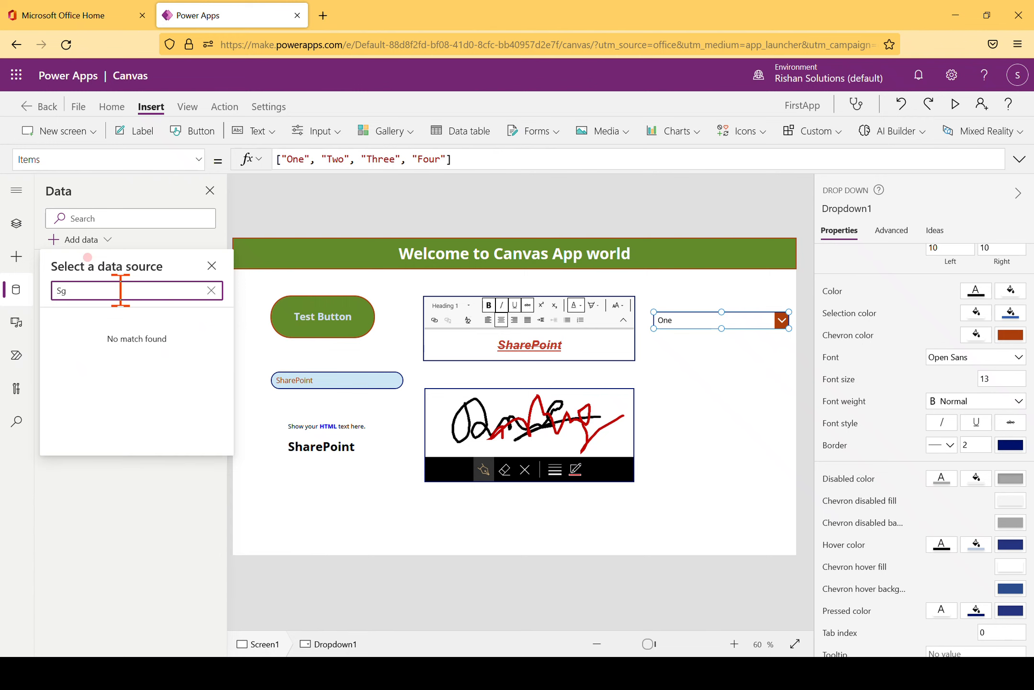
pyautogui.write('harePoint')
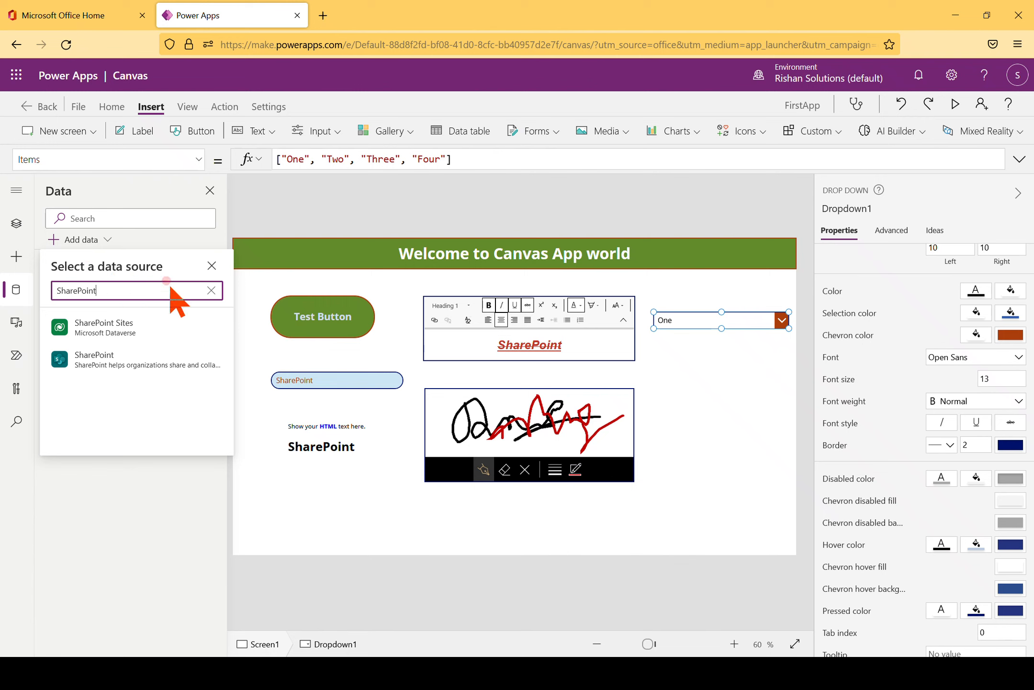
pyautogui.moveTo(145, 322)
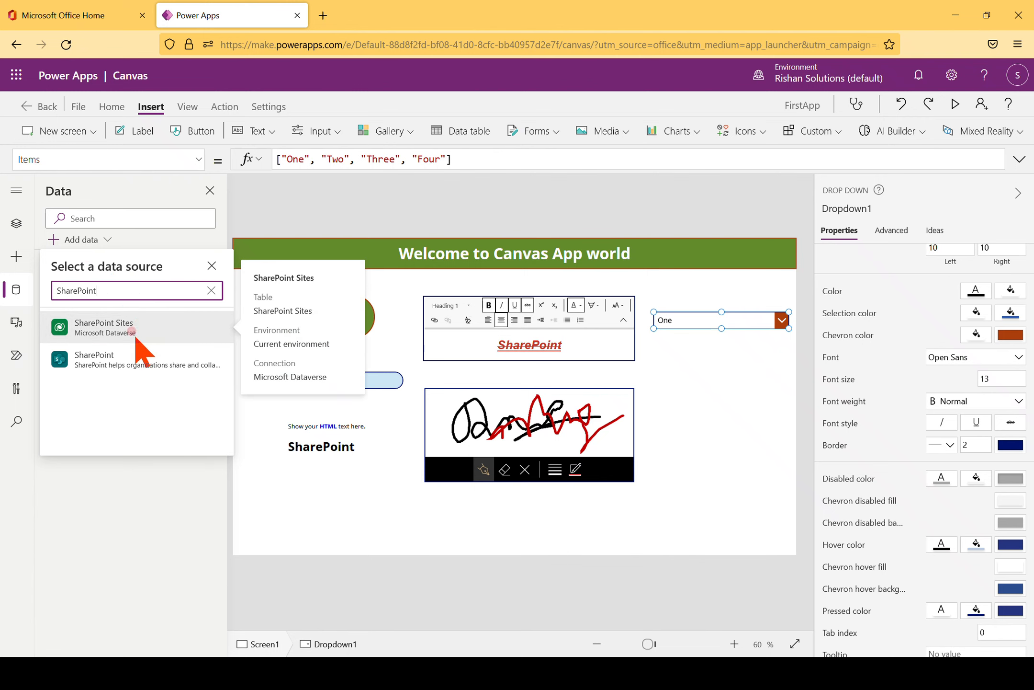
pyautogui.moveTo(133, 358)
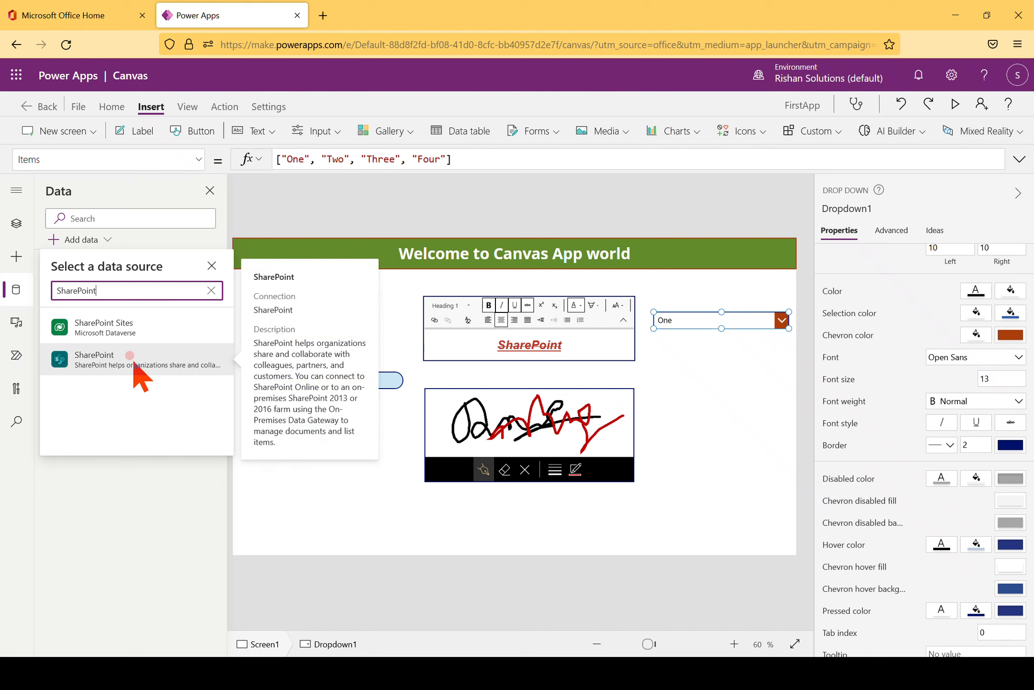
# Replace the data source search with SQL to look at the database connectors
pyautogui.press('BackSpace')
pyautogui.press('BackSpace')
pyautogui.press('BackSpace')
pyautogui.press('BackSpace')
pyautogui.press('BackSpace')
pyautogui.press('BackSpace')
pyautogui.press('BackSpace')
pyautogui.press('BackSpace')
pyautogui.press('BackSpace')
pyautogui.press('BackSpace')
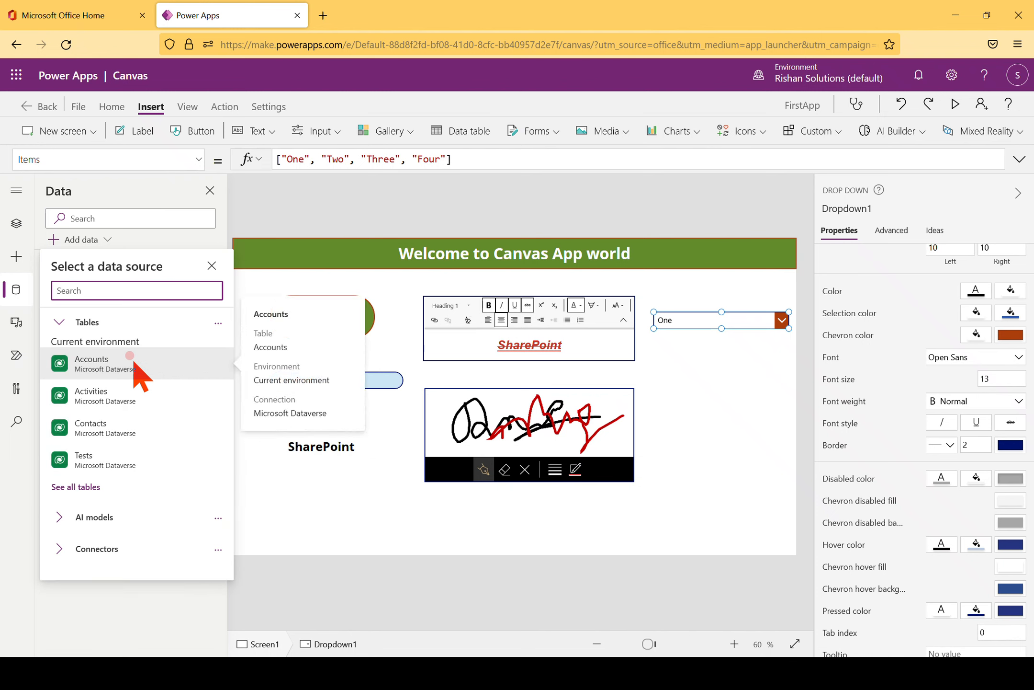
pyautogui.write('SQL')
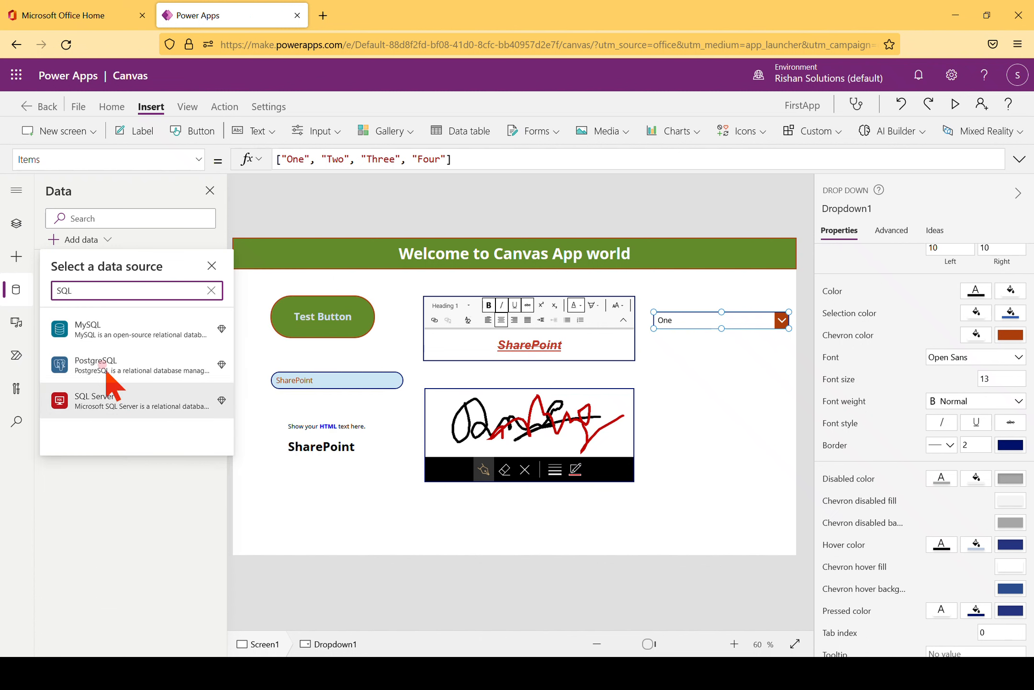
# Search the data sources for Azure to look at the Azure connectors
pyautogui.press('BackSpace')
pyautogui.press('BackSpace')
pyautogui.press('BackSpace')
pyautogui.write('Azure')
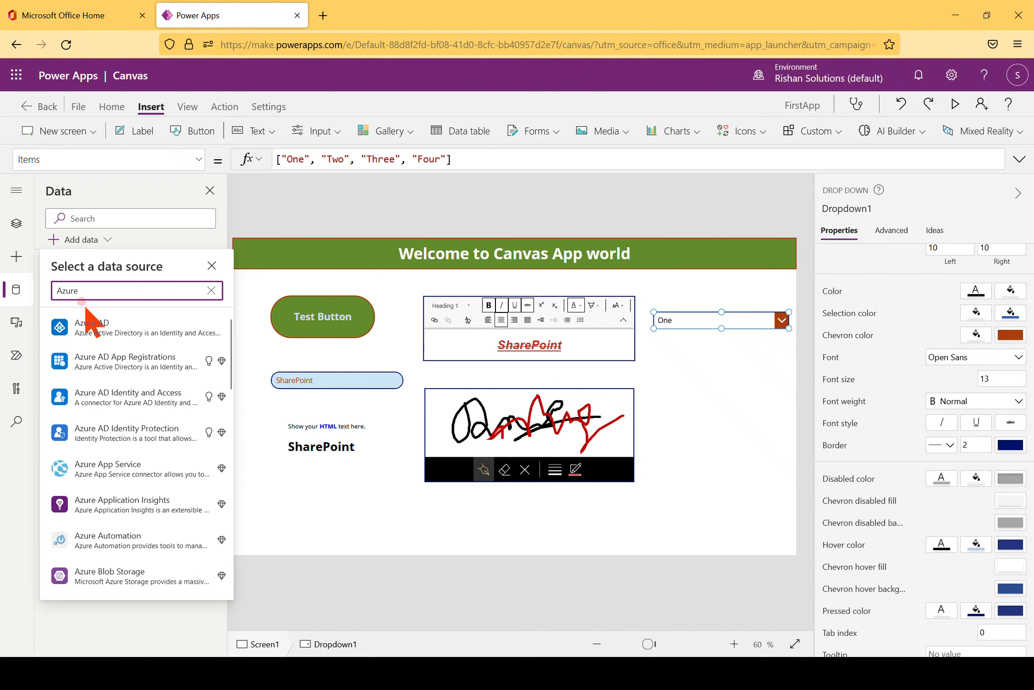
# Search the data sources for Google and look over the Google connectors
pyautogui.press('BackSpace')
pyautogui.press('BackSpace')
pyautogui.press('BackSpace')
pyautogui.write('G')
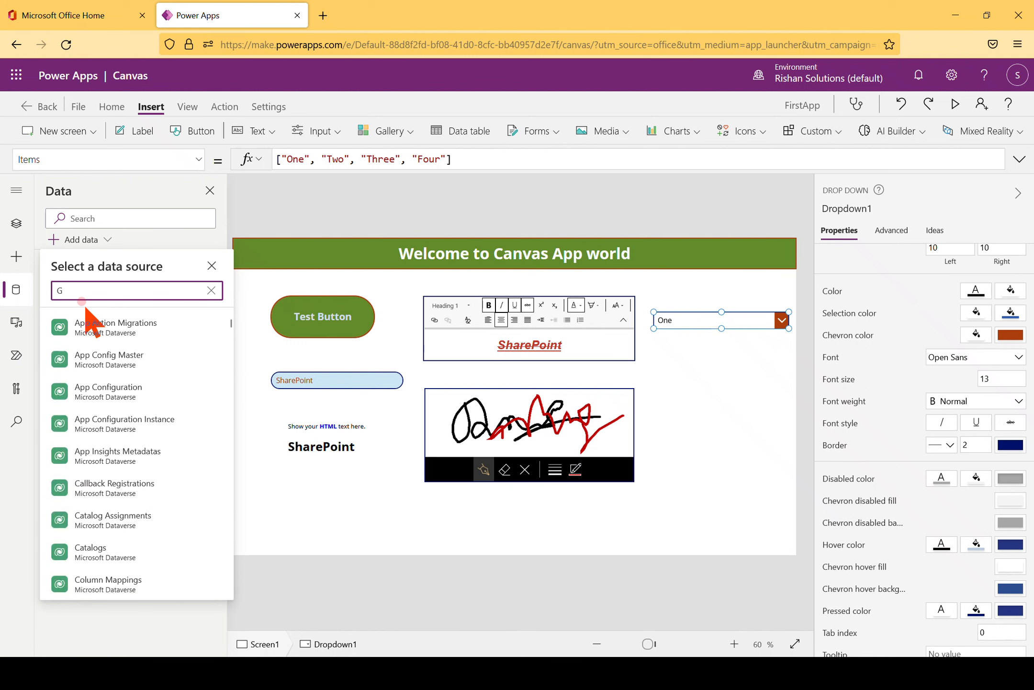
pyautogui.write('oogle')
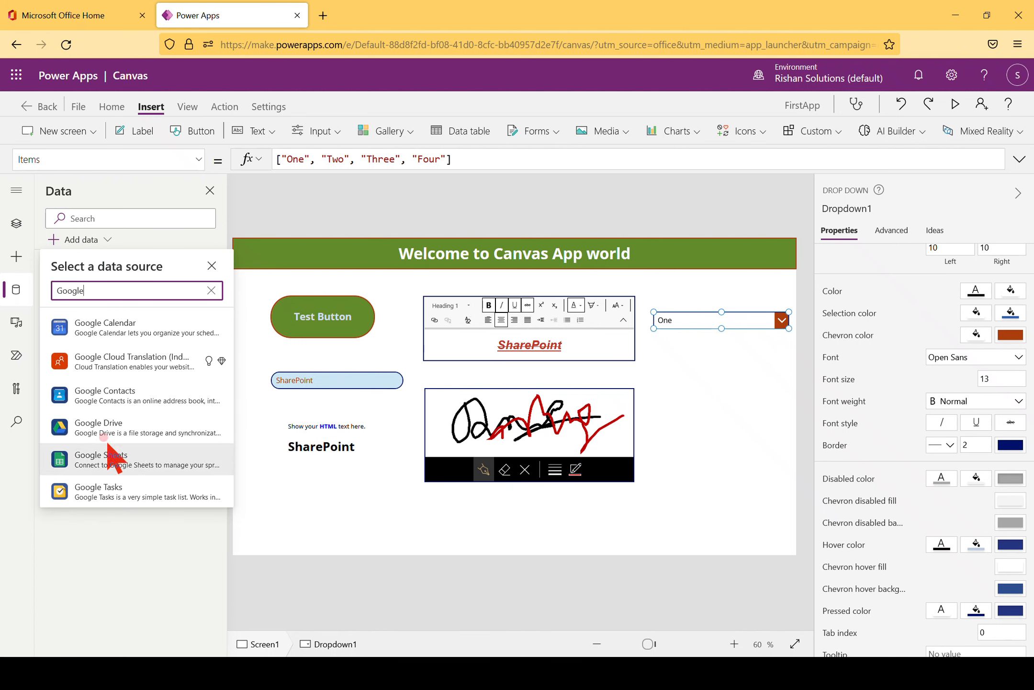
pyautogui.moveTo(81, 471)
# Clear the data source search and look up the connectors for office
pyautogui.press('BackSpace')
pyautogui.press('BackSpace')
pyautogui.press('BackSpace')
pyautogui.press('BackSpace')
pyautogui.press('BackSpace')
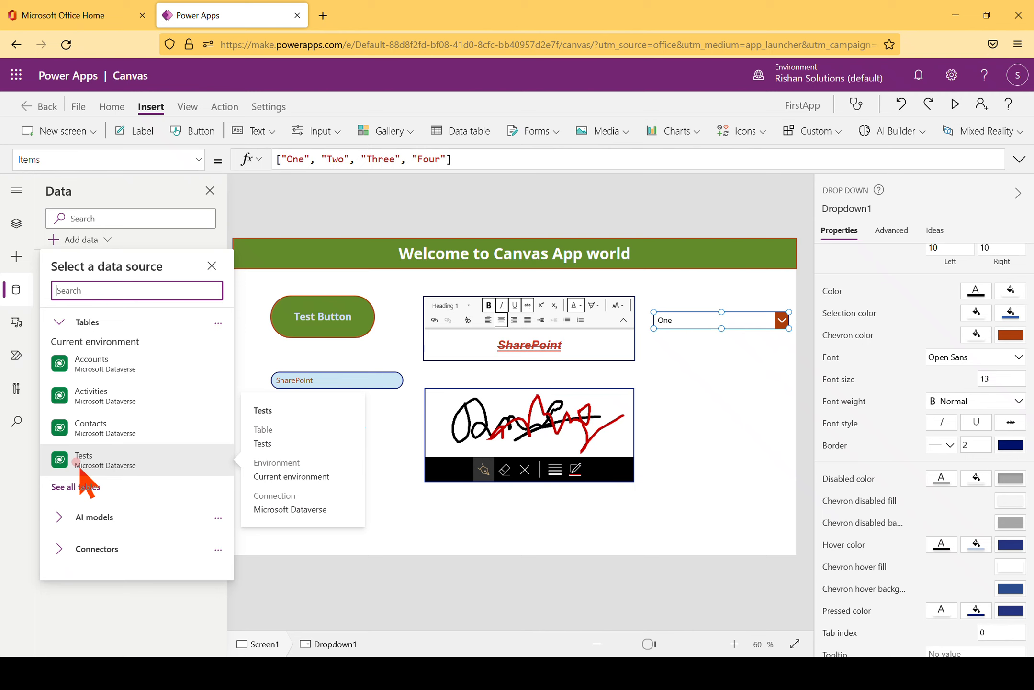
pyautogui.write('office')
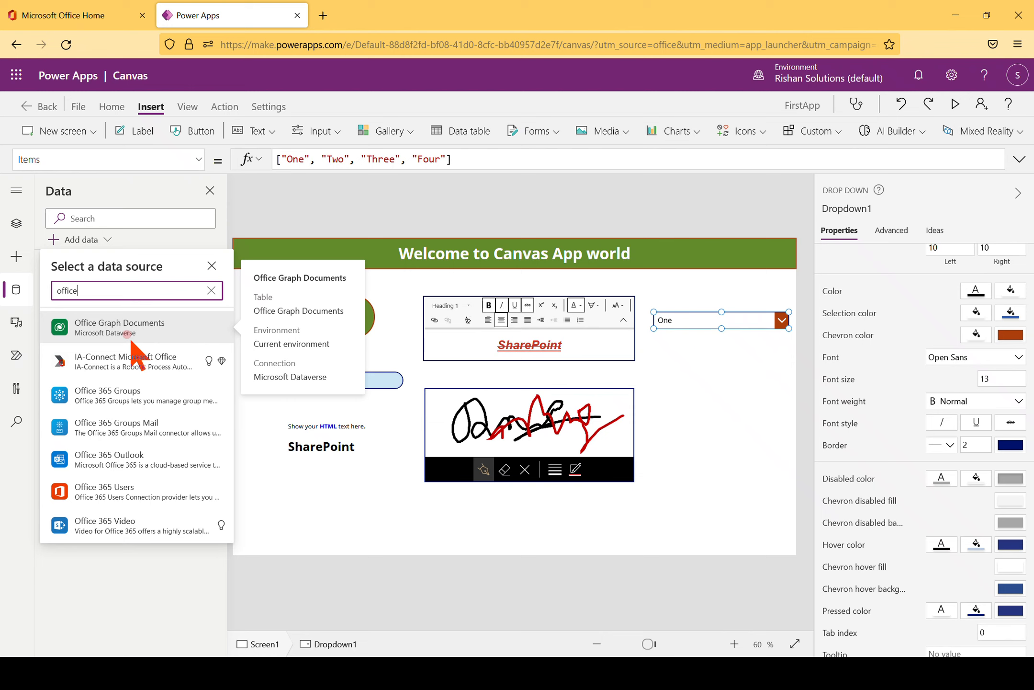
# Close the data source picker without adding a connection and switch to the Demo.pptx presentation window
pyautogui.click(379, 215)
pyautogui.hotkey('alt', 'Tab')
pyautogui.press('Tab')
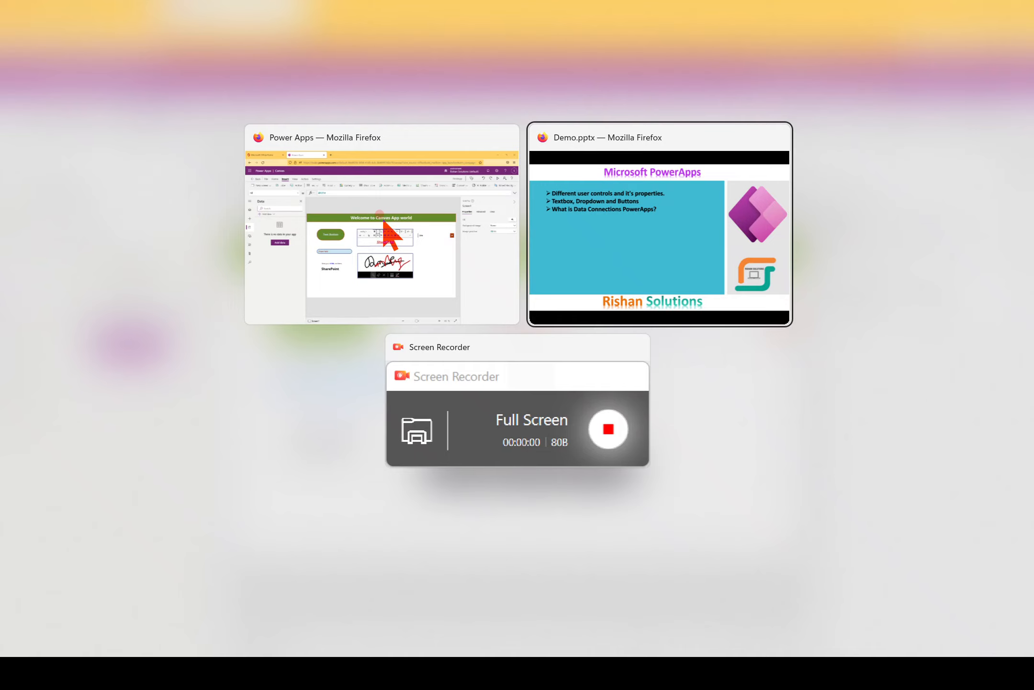